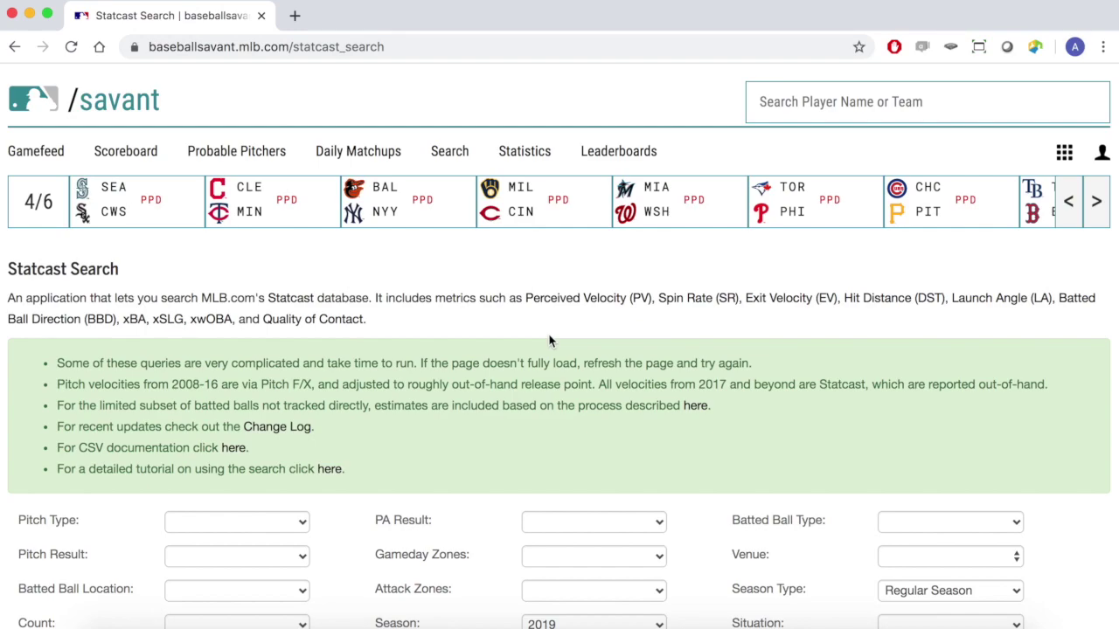
Set the Metric Range filter of the Statcast search form to Exit Velocity.
scroll(311, 446, down, 3)
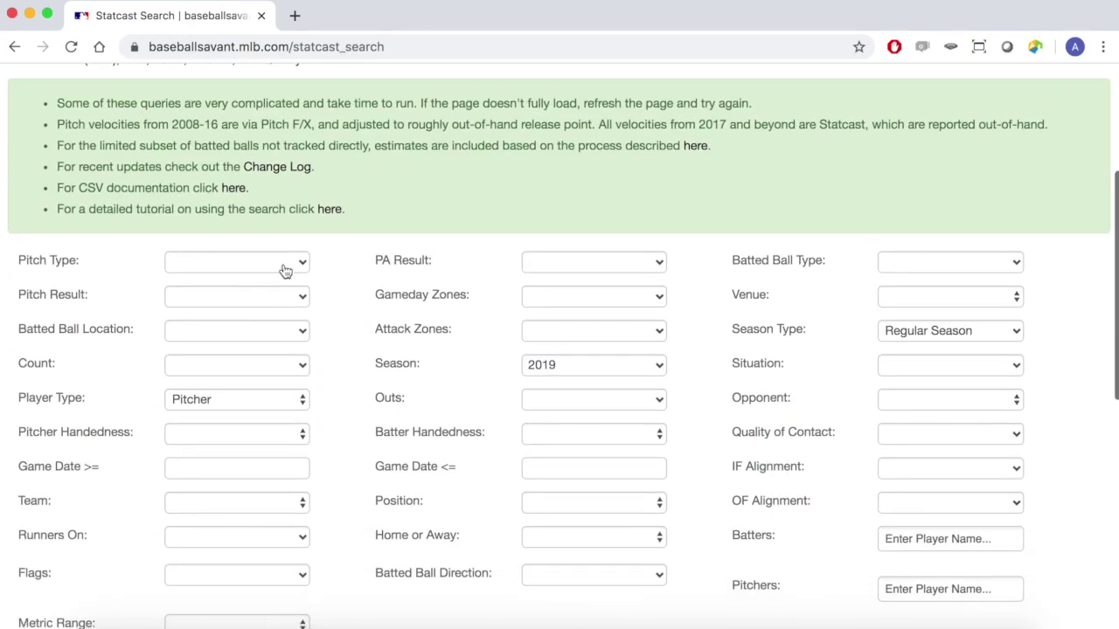
scroll(542, 332, down, 1)
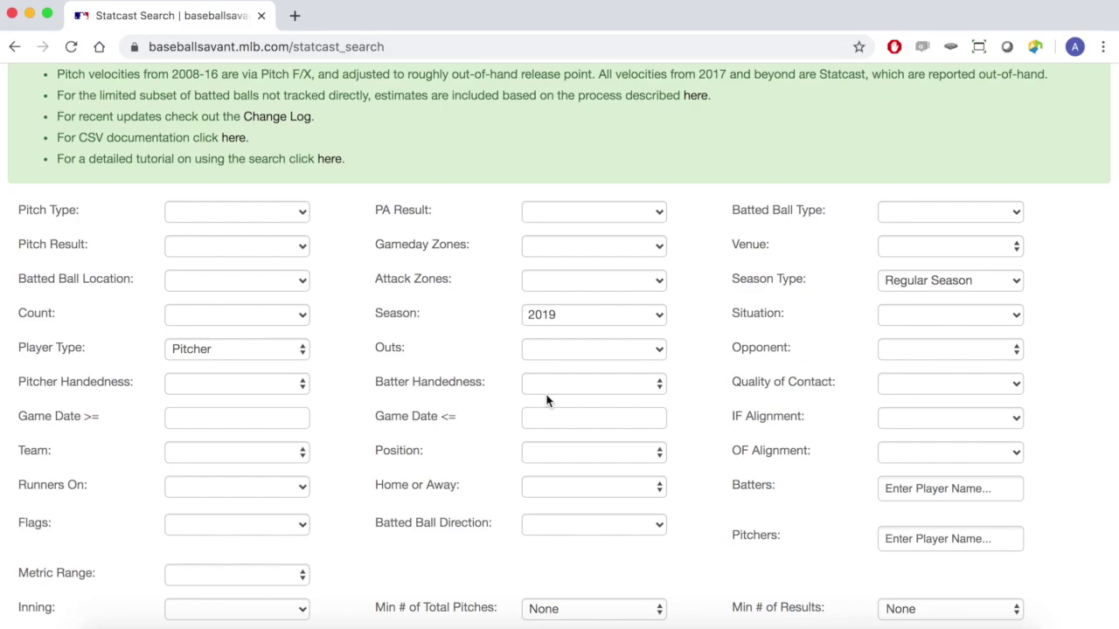
scroll(547, 400, down, 1)
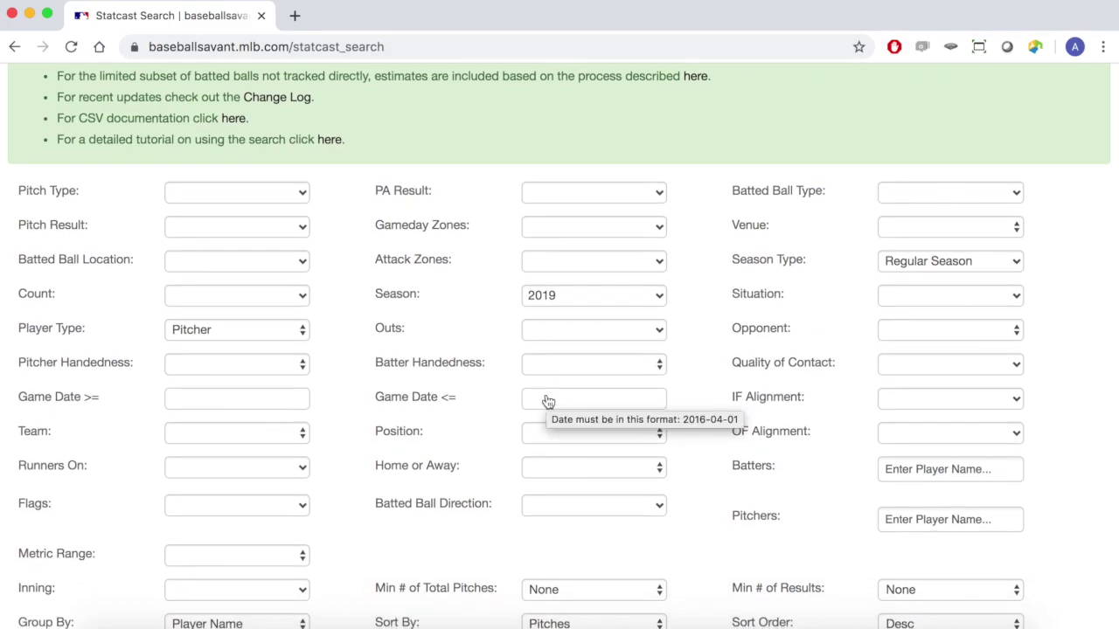
scroll(548, 400, down, 5)
scroll(547, 400, down, 4)
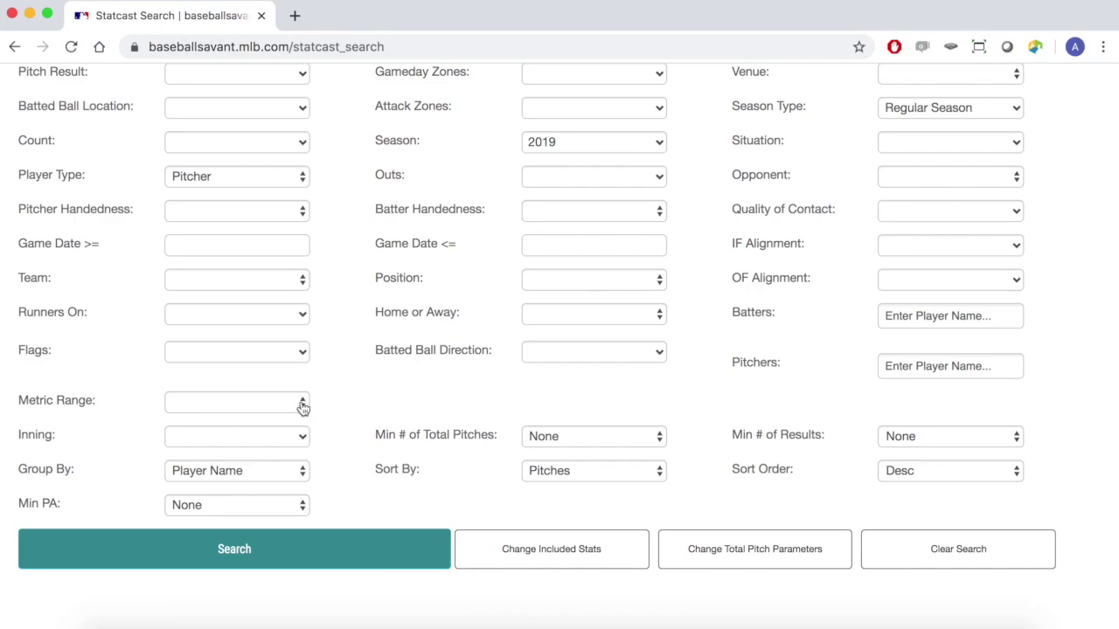
click(302, 405)
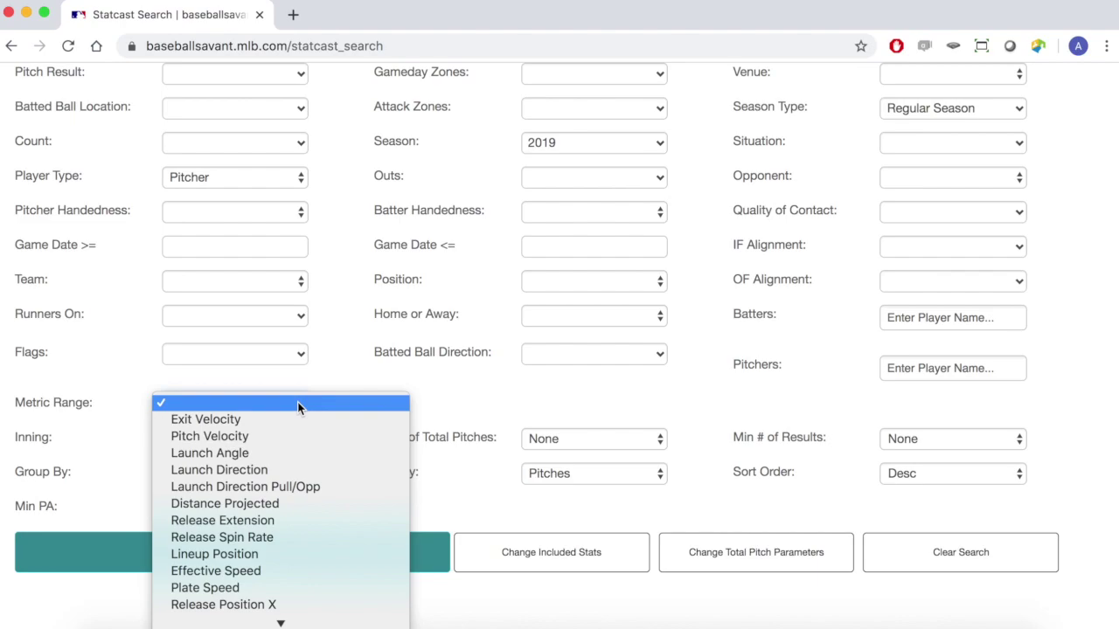
scroll(297, 407, down, 5)
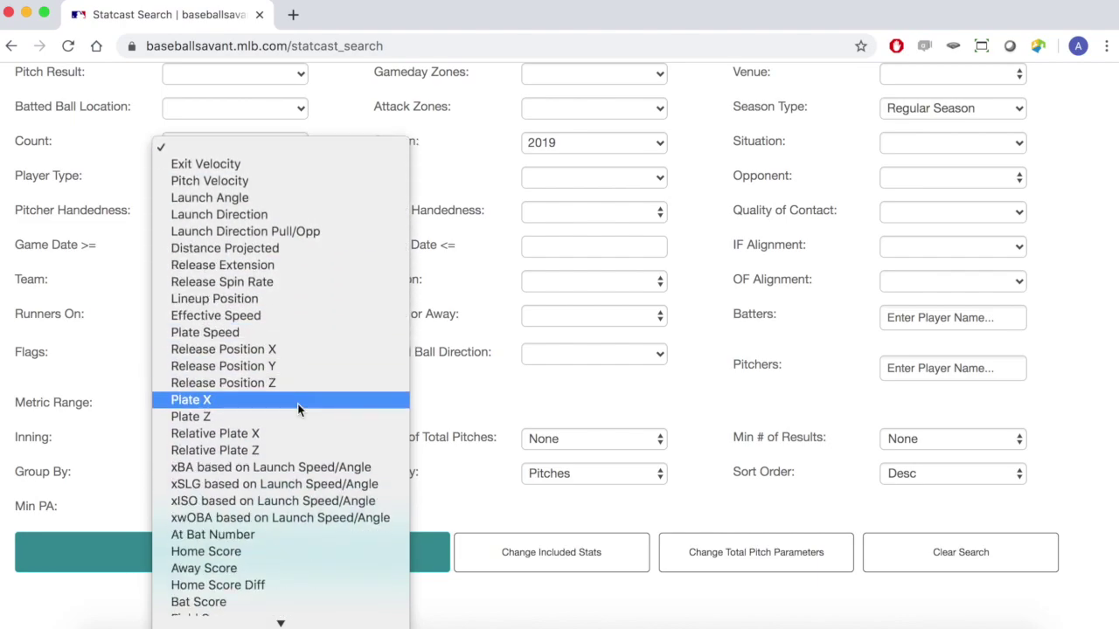
scroll(298, 409, down, 4)
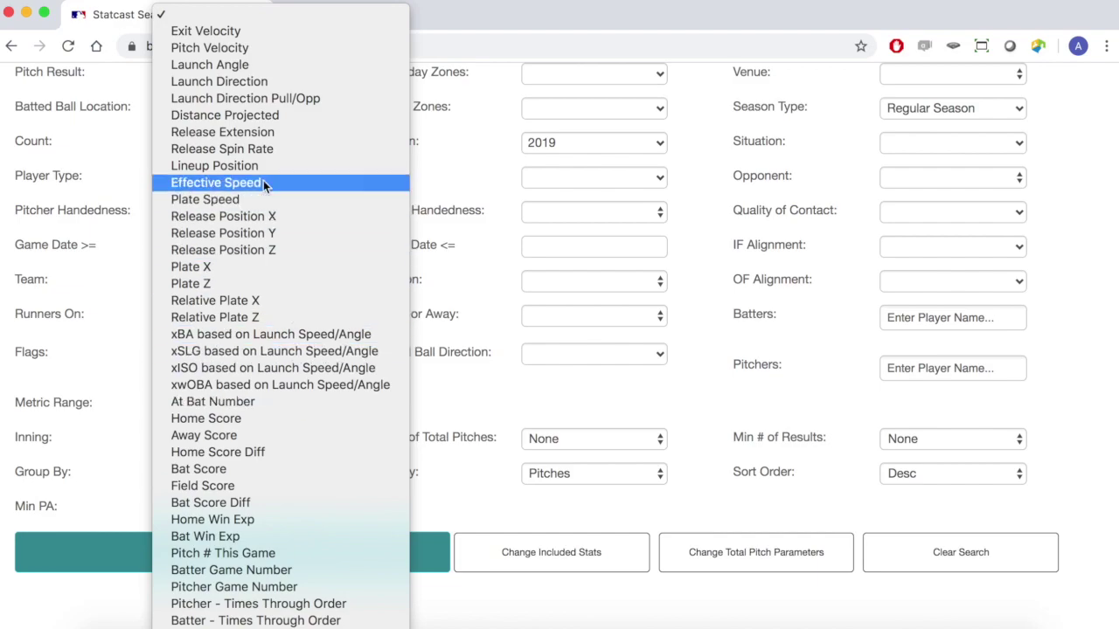
click(242, 32)
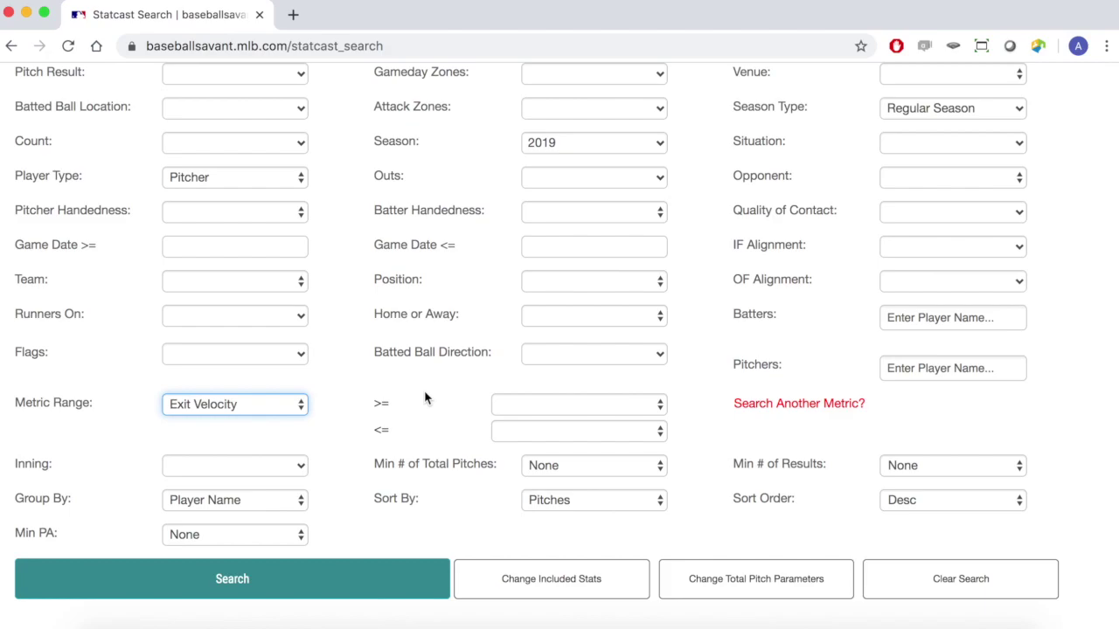
Limit the exit velocity range to at least 80 and at most 100.
click(527, 408)
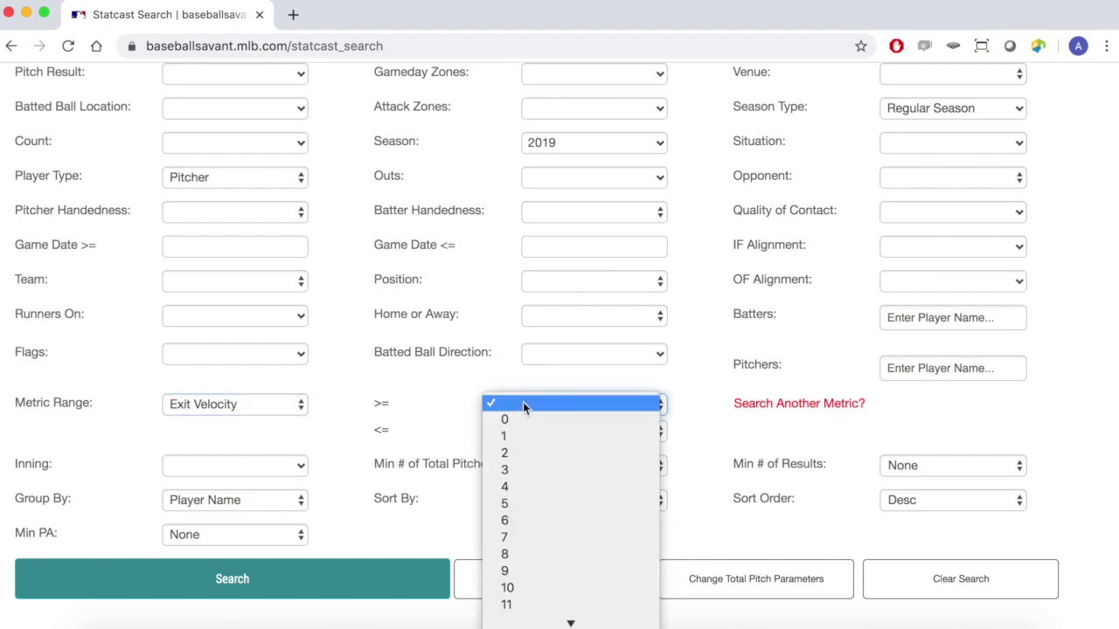
scroll(524, 407, down, 10)
scroll(522, 408, down, 5)
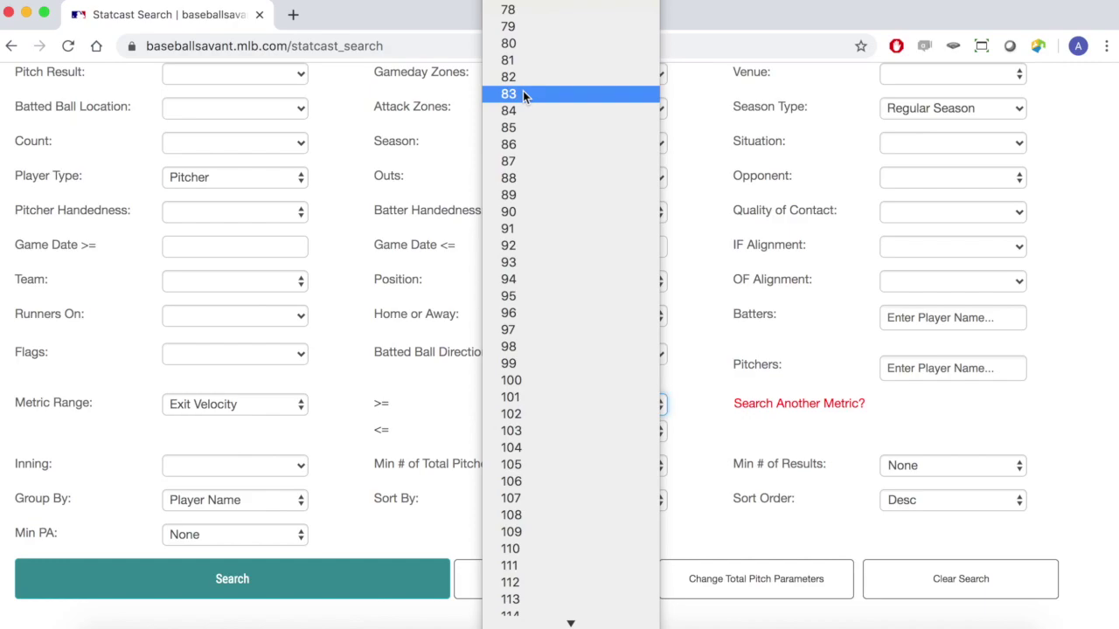
click(524, 43)
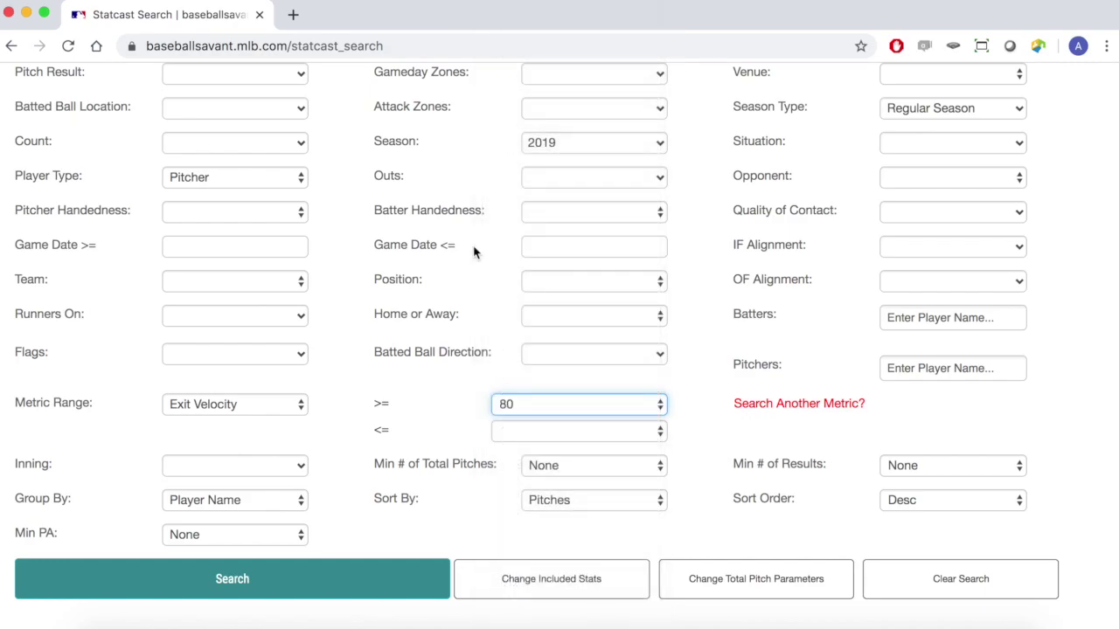
scroll(475, 252, down, 1)
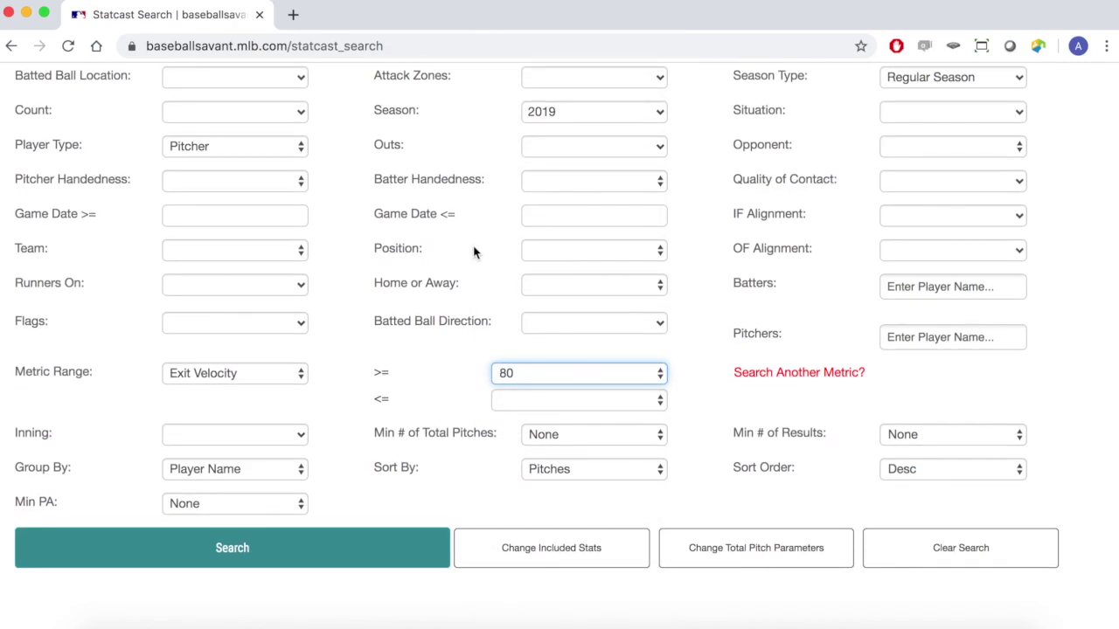
click(504, 402)
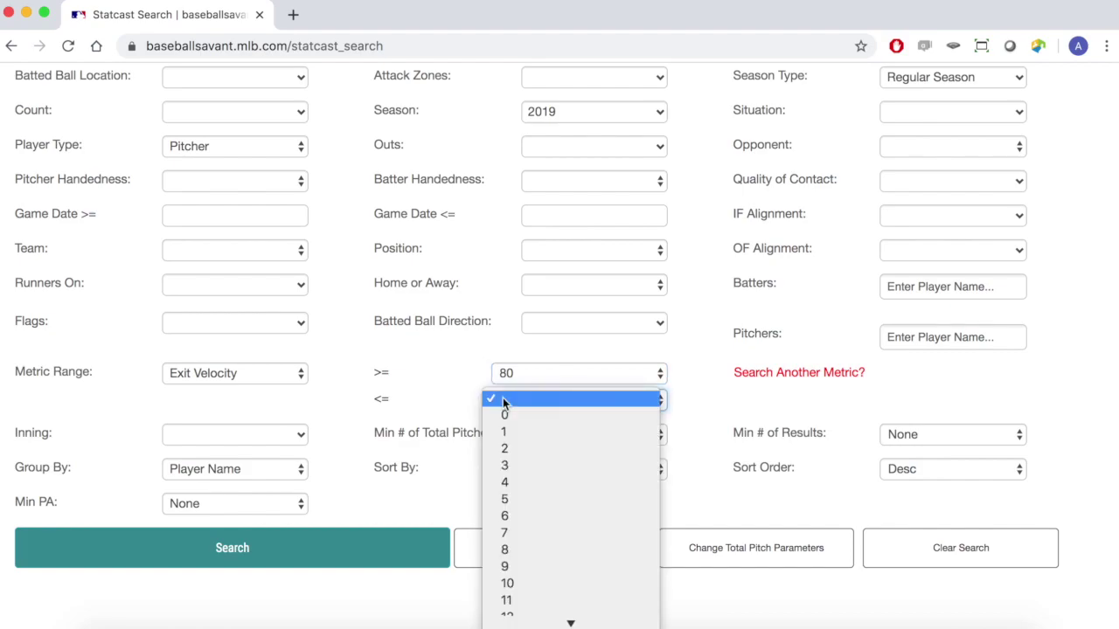
text(100)
key(Escape)
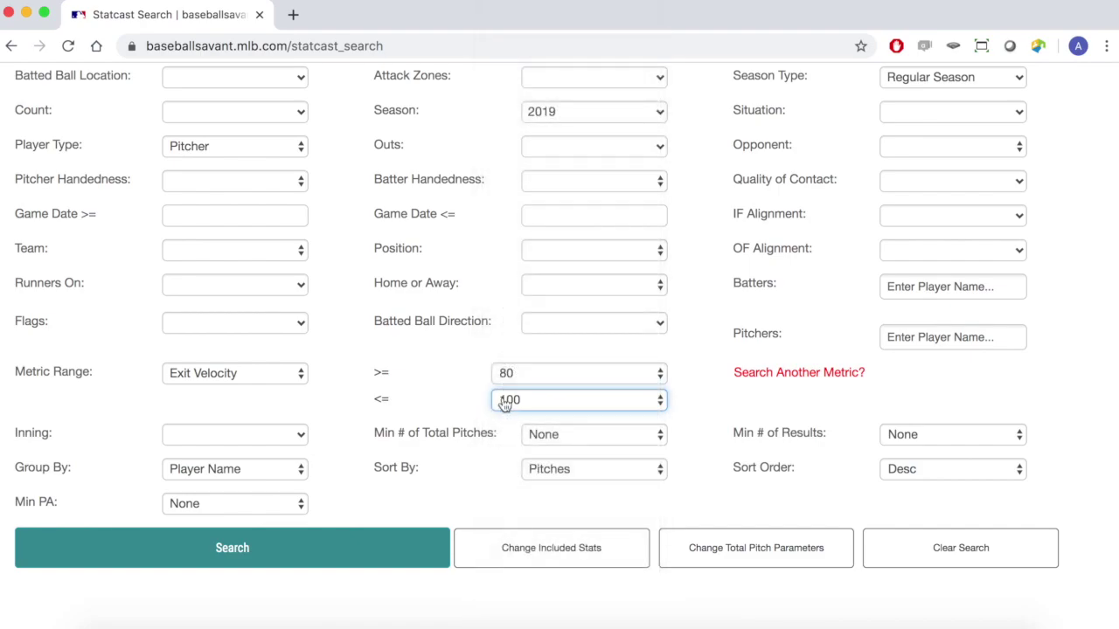
Run the Statcast search and review the ranked pitchers with their pitch counts and percentages.
scroll(503, 402, down, 1)
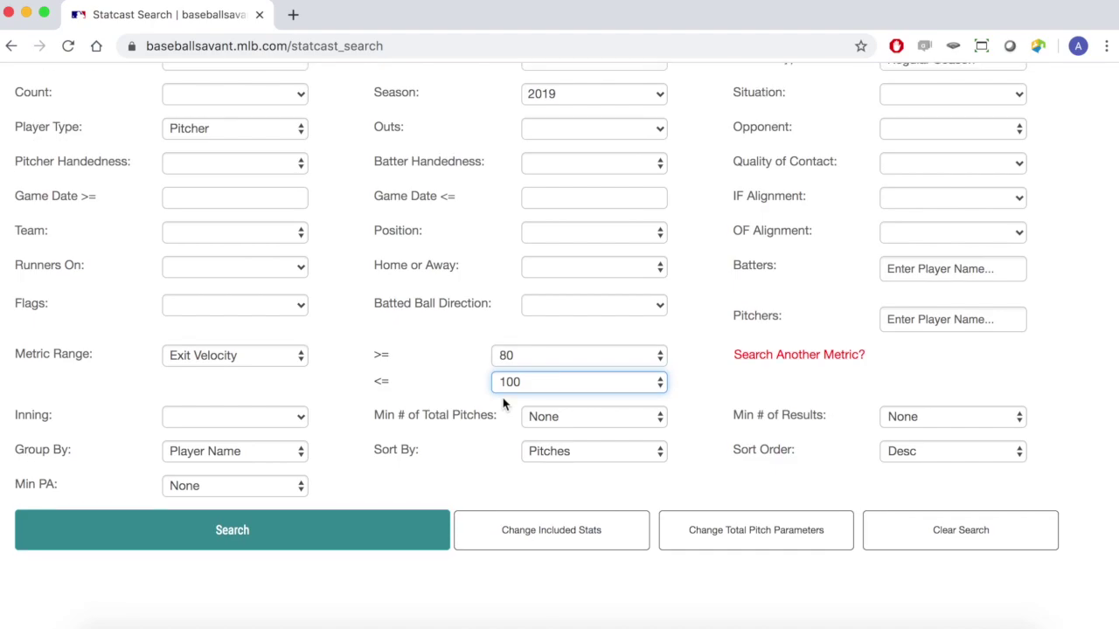
scroll(502, 398, down, 1)
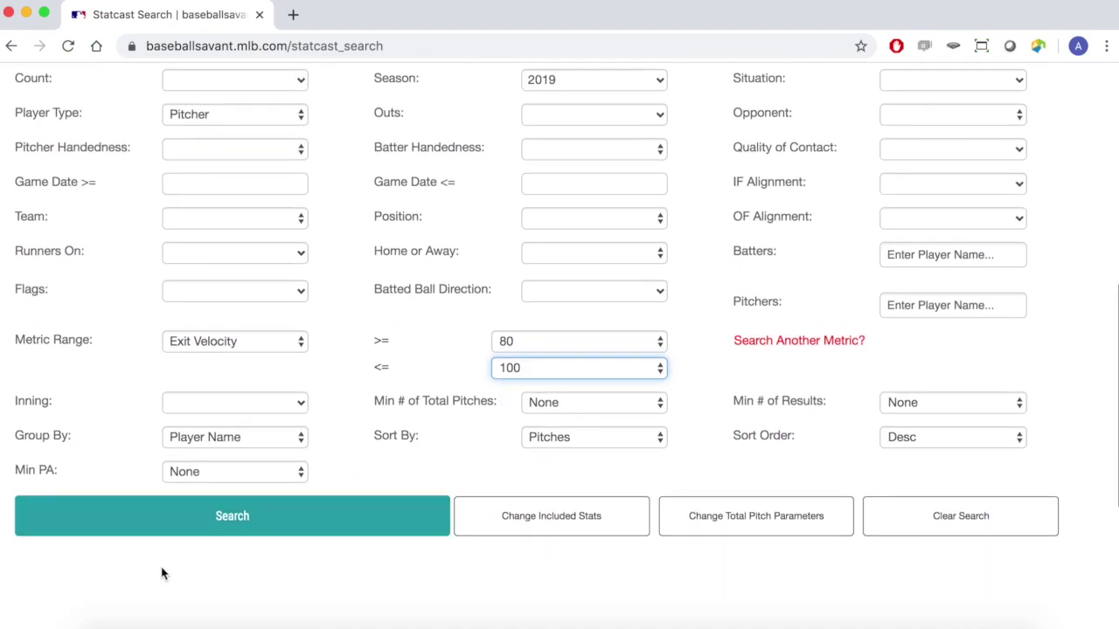
click(210, 526)
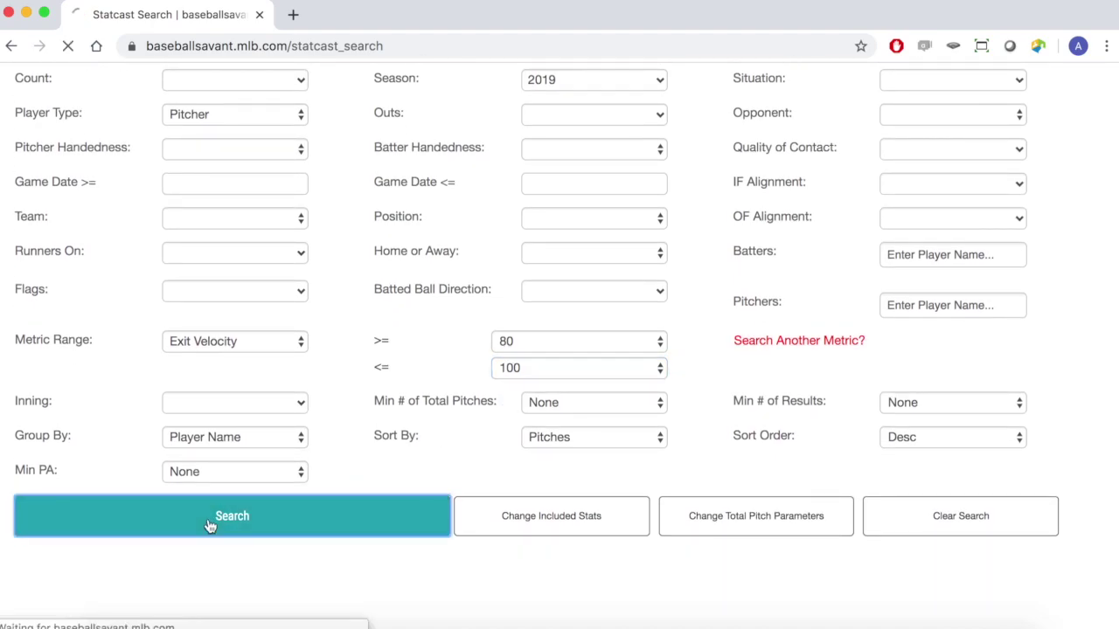
scroll(210, 526, up, 10)
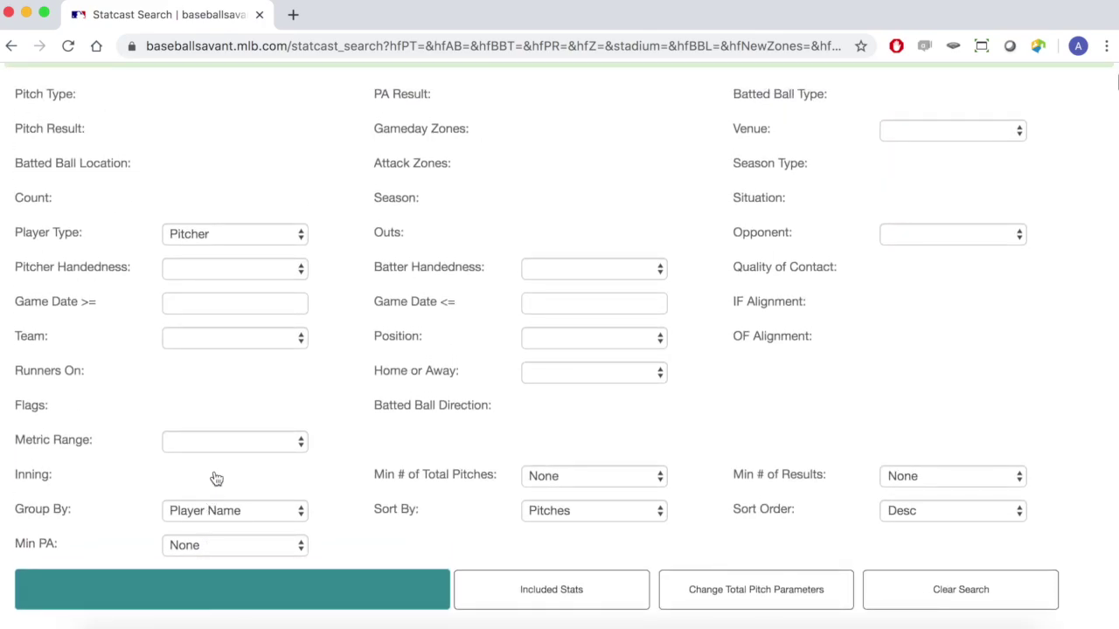
scroll(214, 374, up, 1)
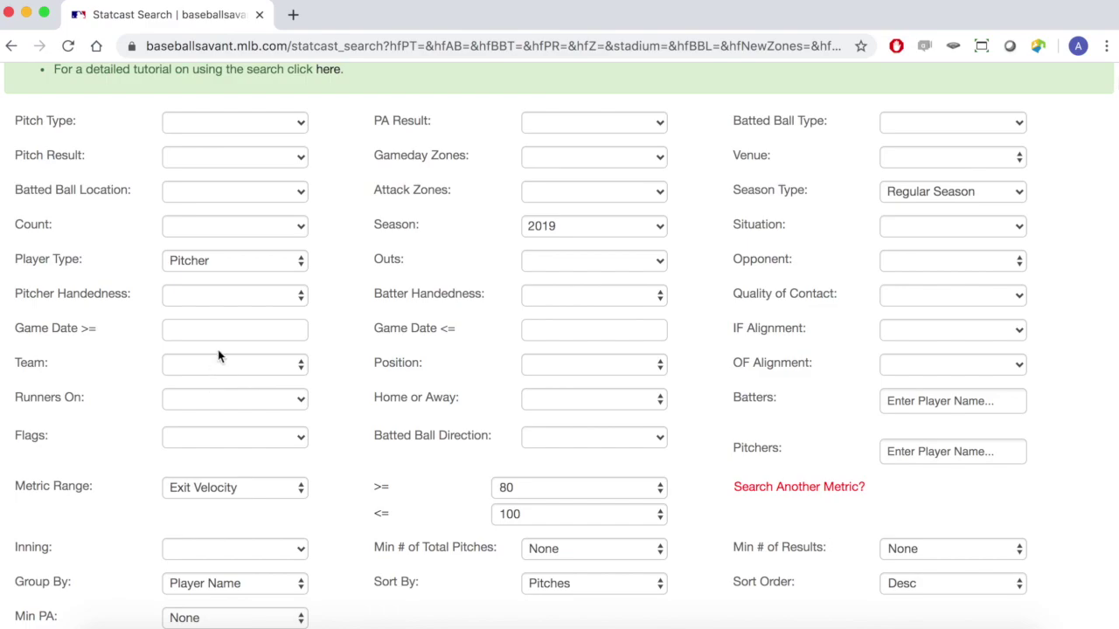
scroll(217, 354, down, 10)
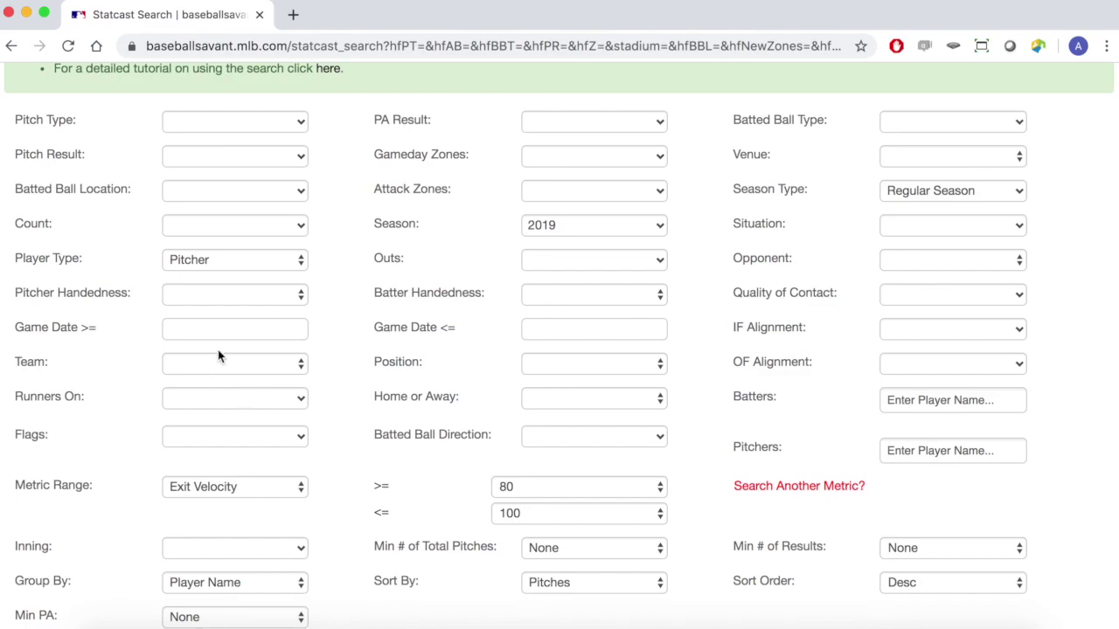
scroll(218, 356, down, 4)
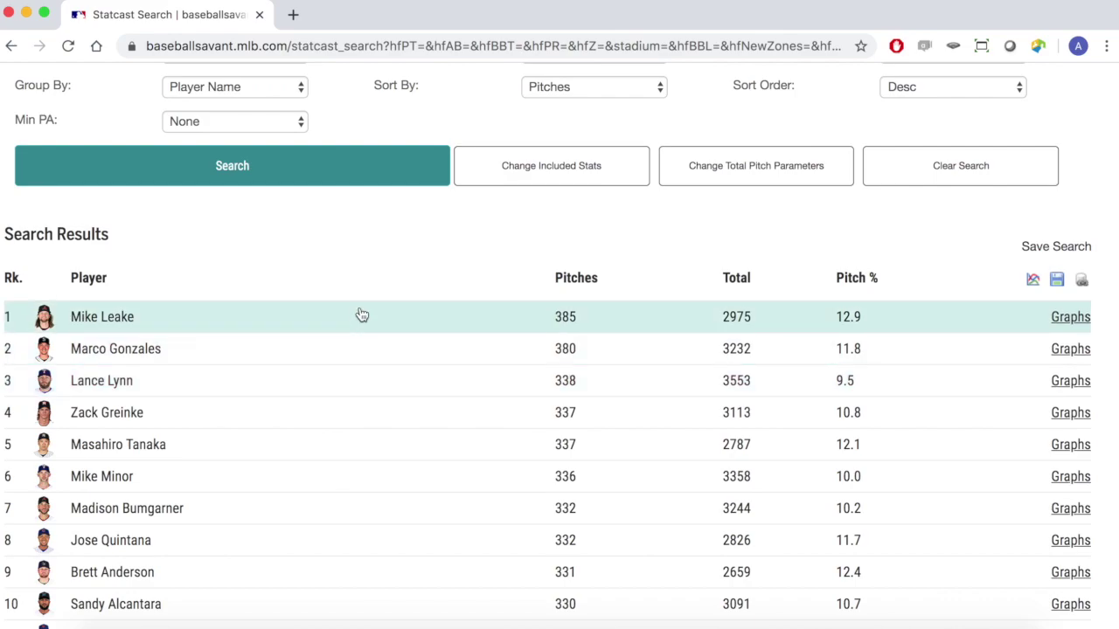
scroll(362, 315, down, 1)
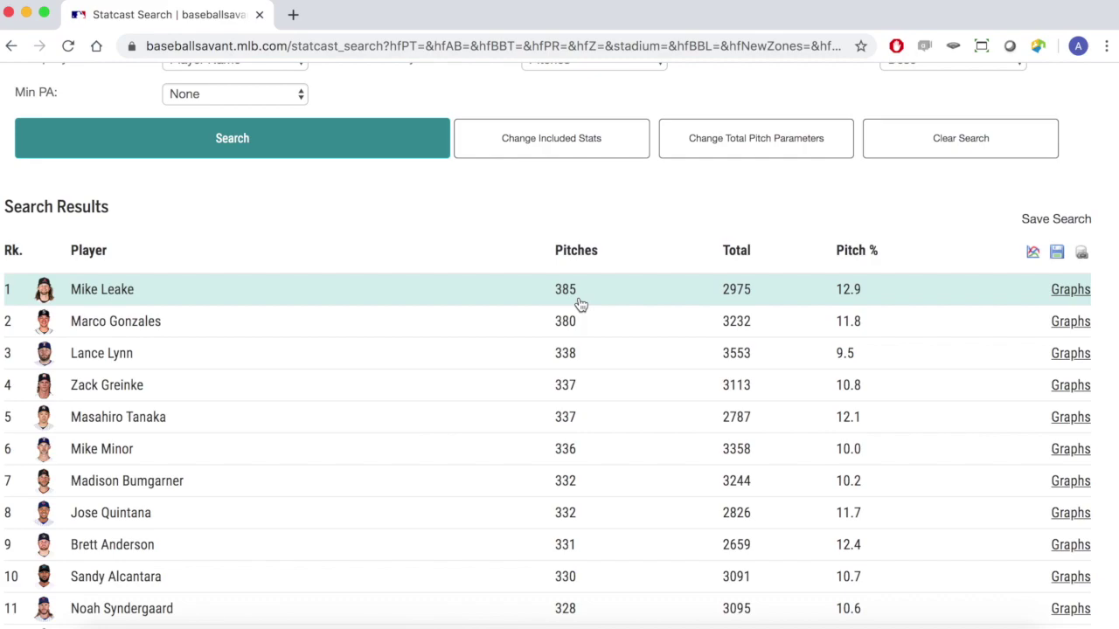
Change the Player Type filter to Batter.
scroll(580, 304, up, 6)
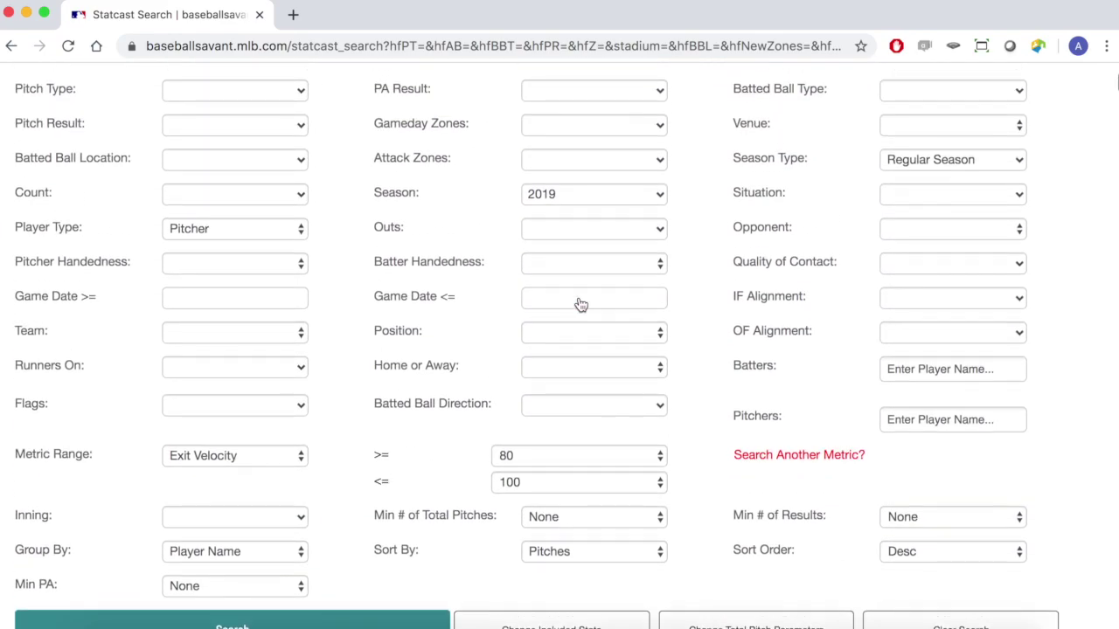
click(238, 235)
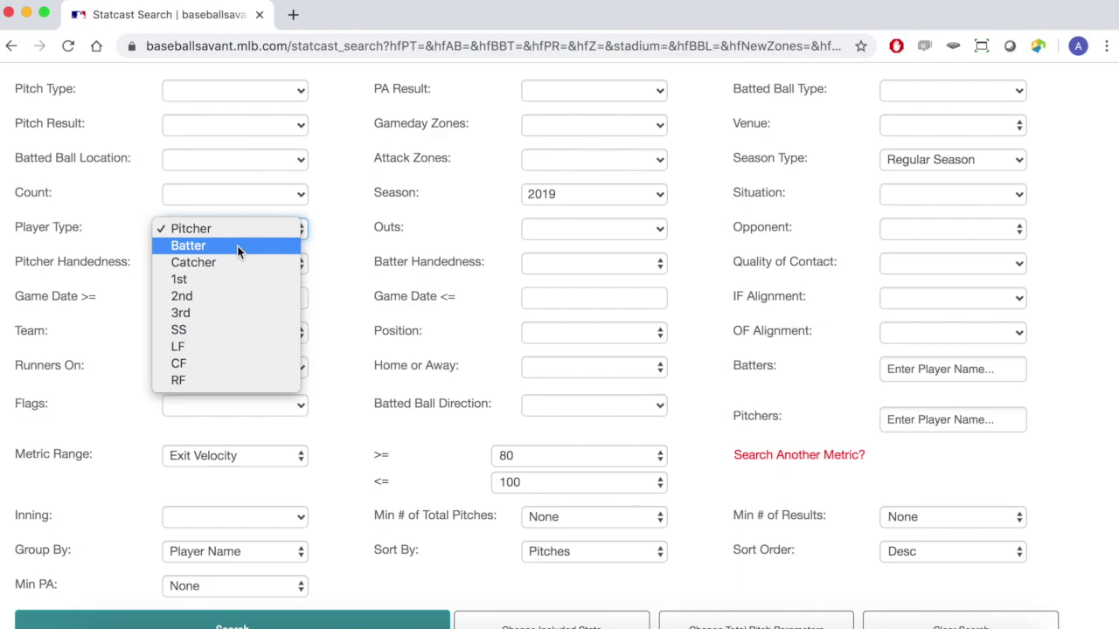
click(237, 246)
scroll(339, 229, down, 3)
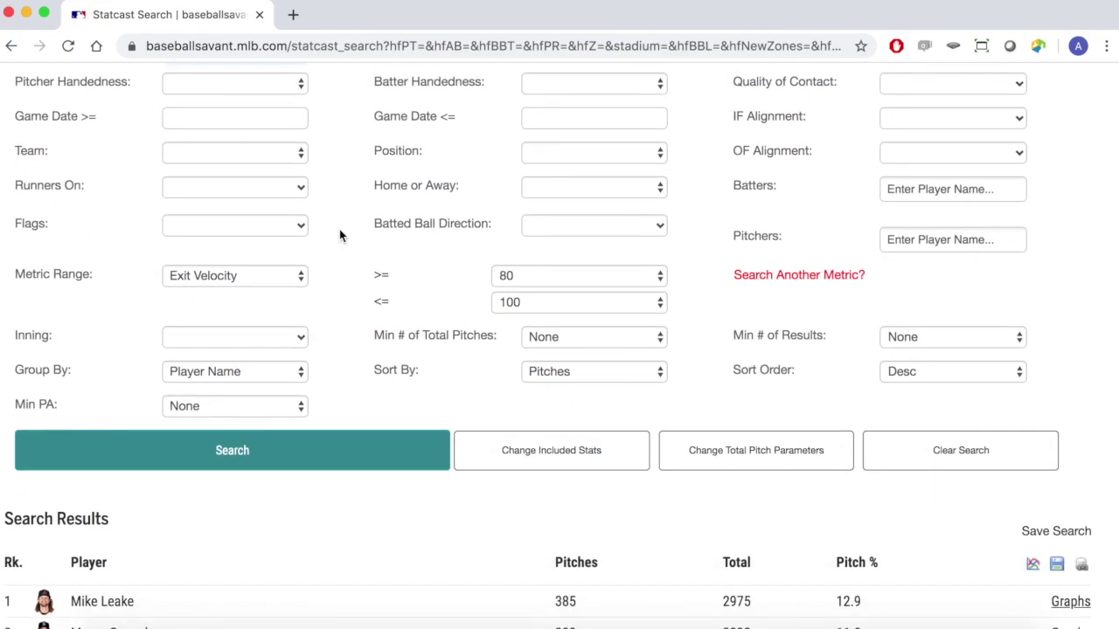
scroll(339, 229, up, 1)
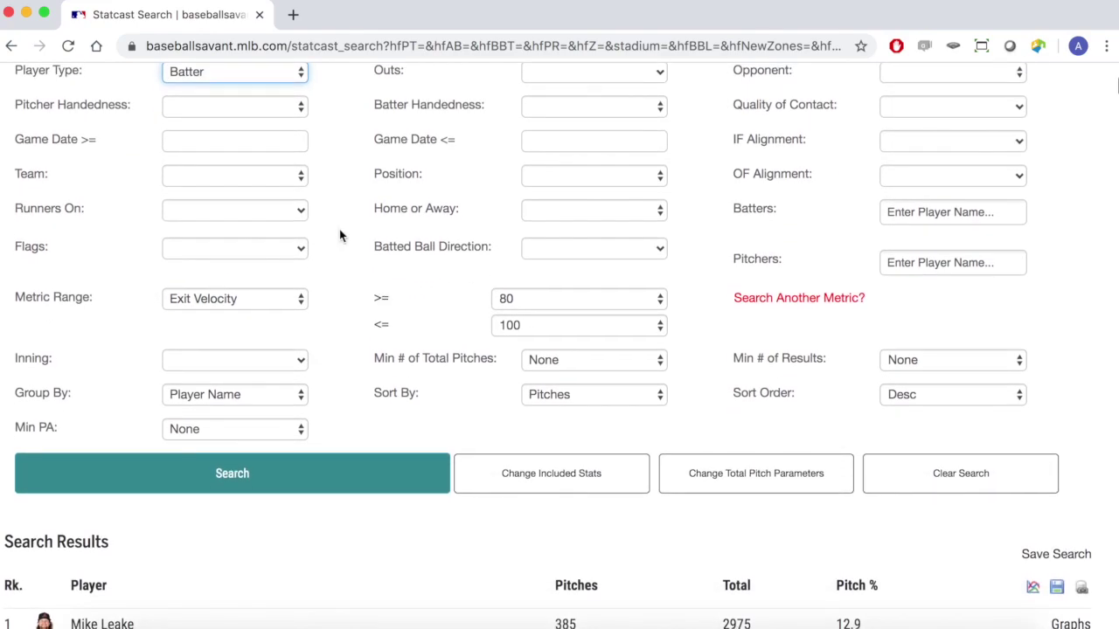
Restrict the PA Result filter to Home Run.
scroll(341, 234, up, 3)
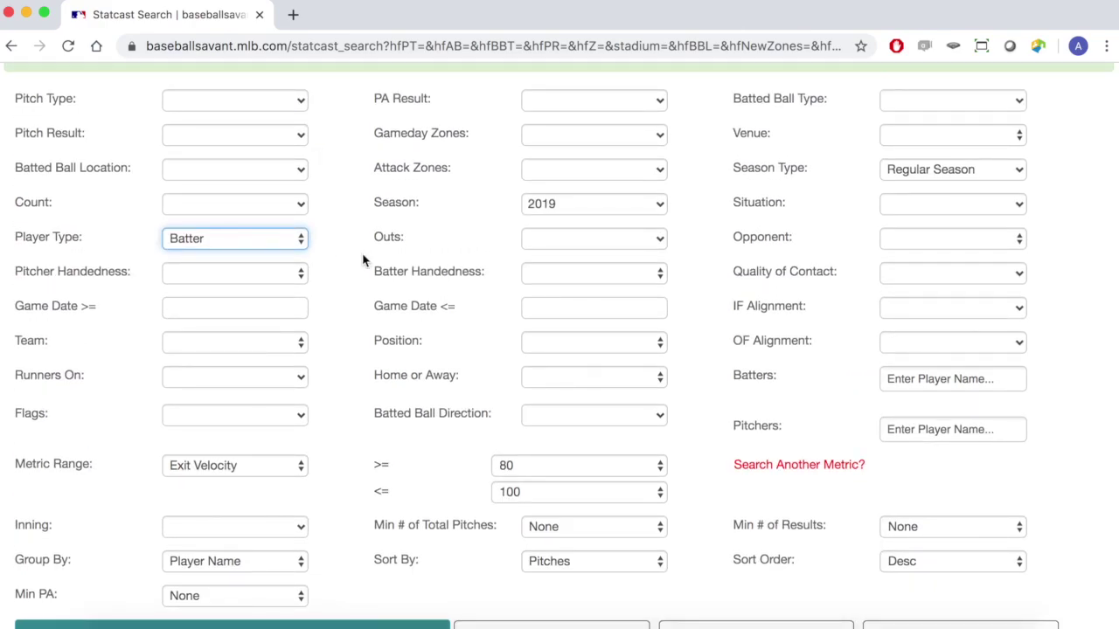
scroll(362, 253, up, 4)
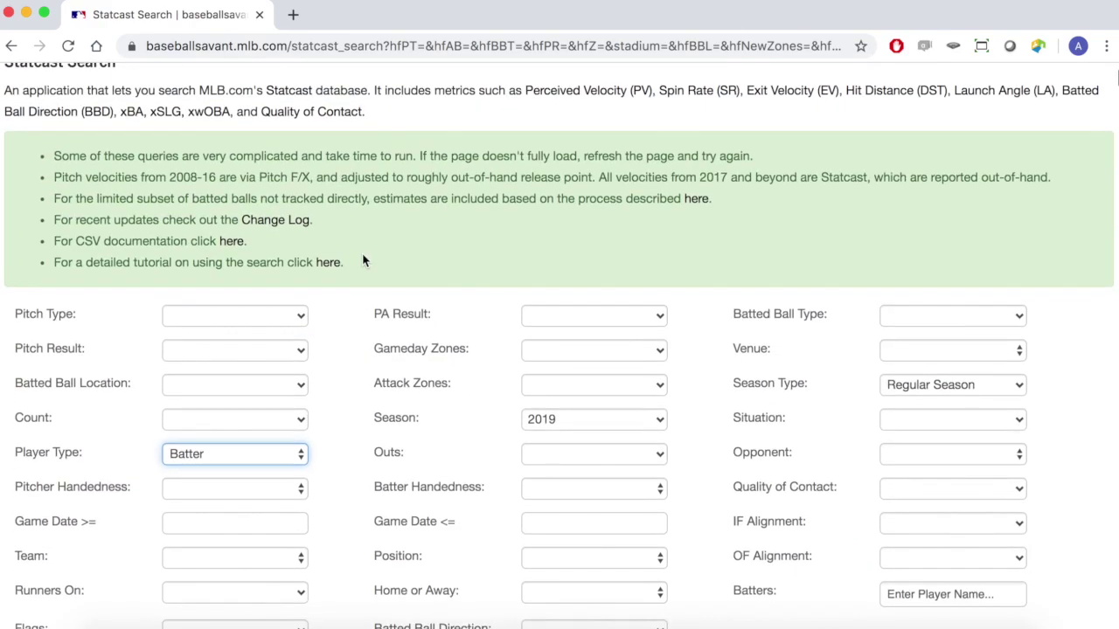
click(552, 325)
click(569, 436)
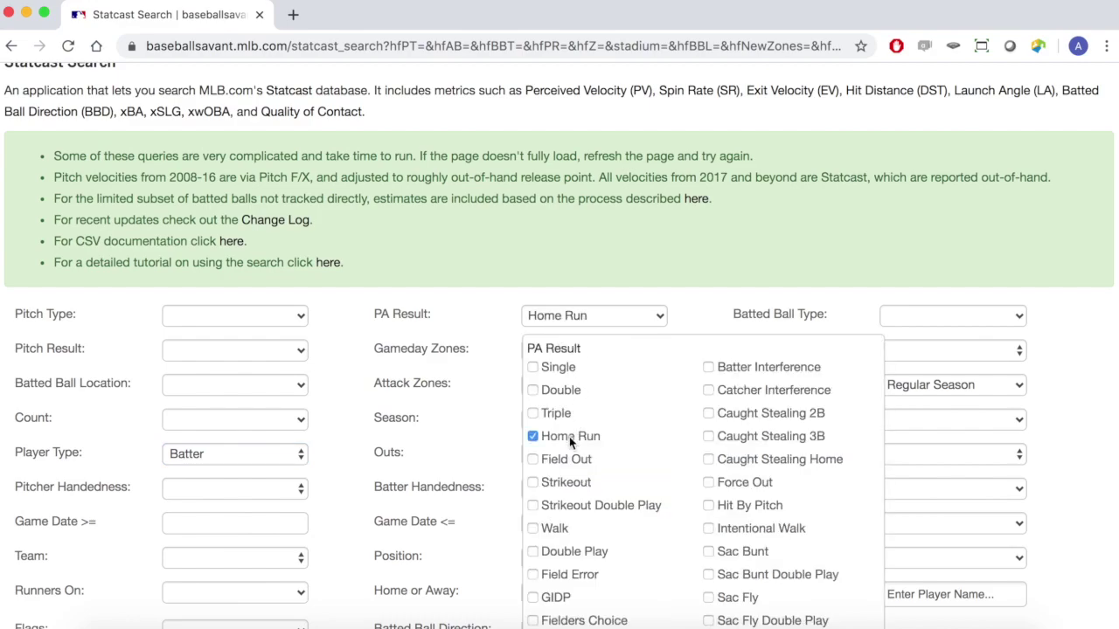
click(588, 317)
Set the exit velocity range to a minimum of 110 and a maximum of 125.
scroll(589, 319, down, 3)
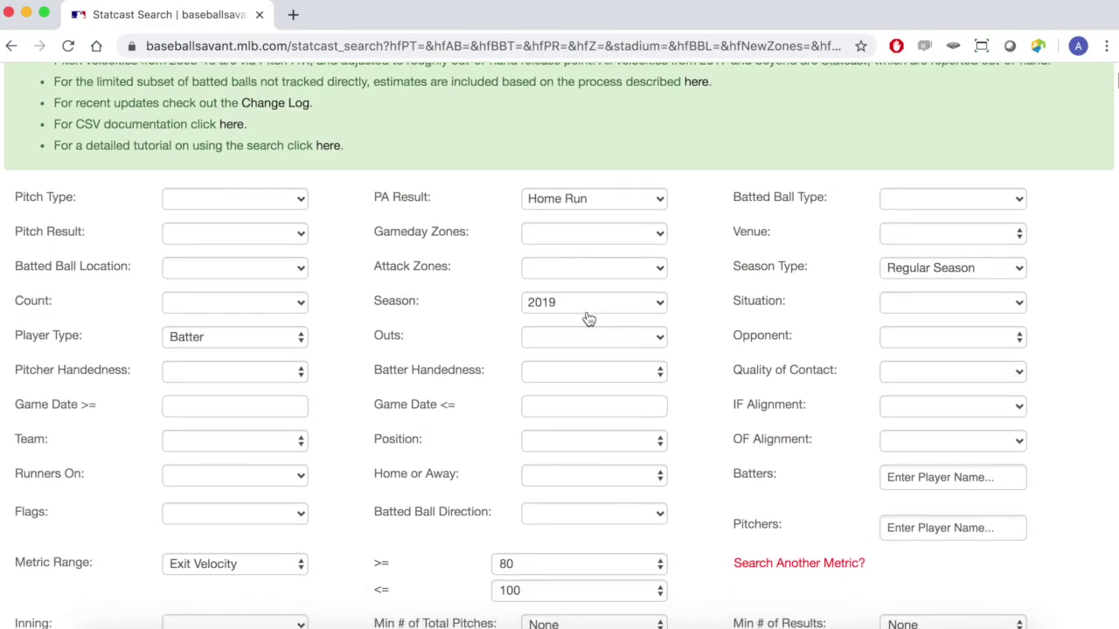
scroll(299, 342, down, 3)
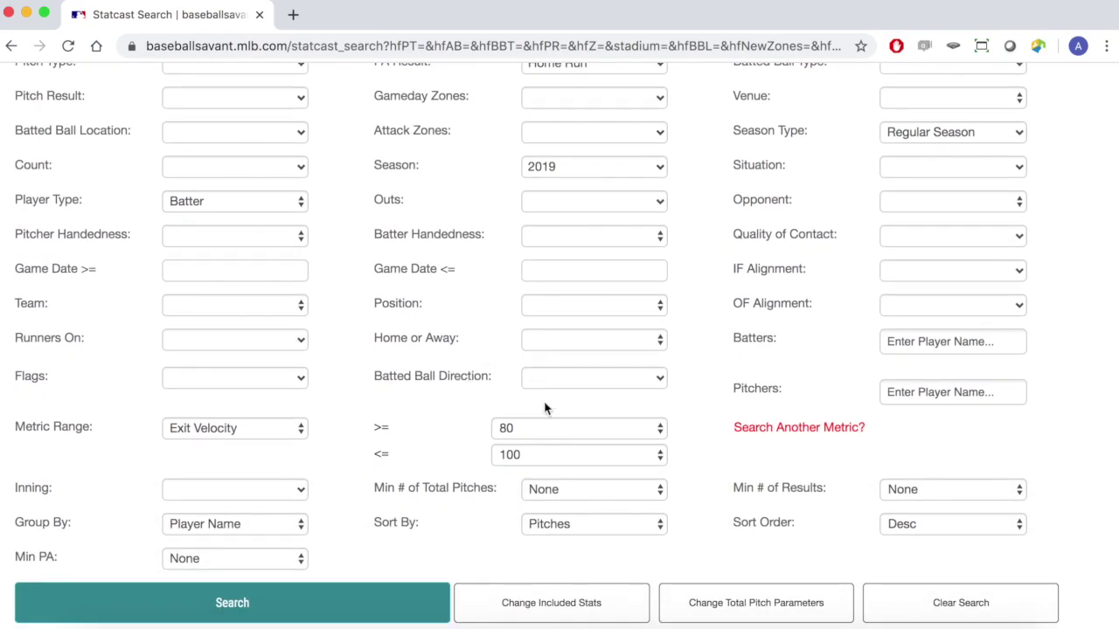
click(531, 431)
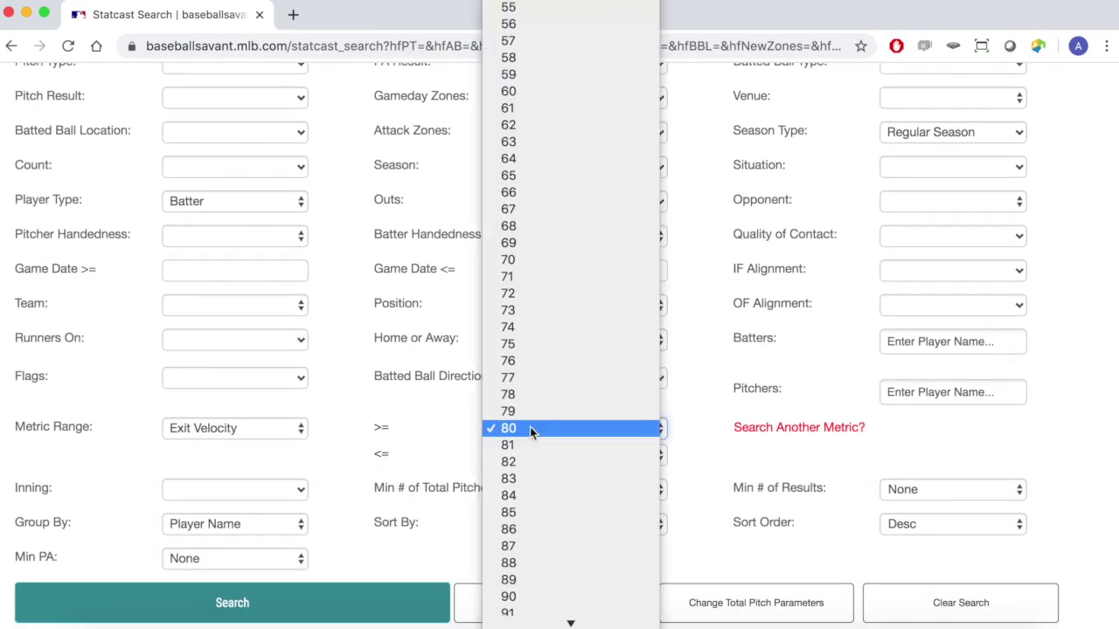
text(110)
key(Return)
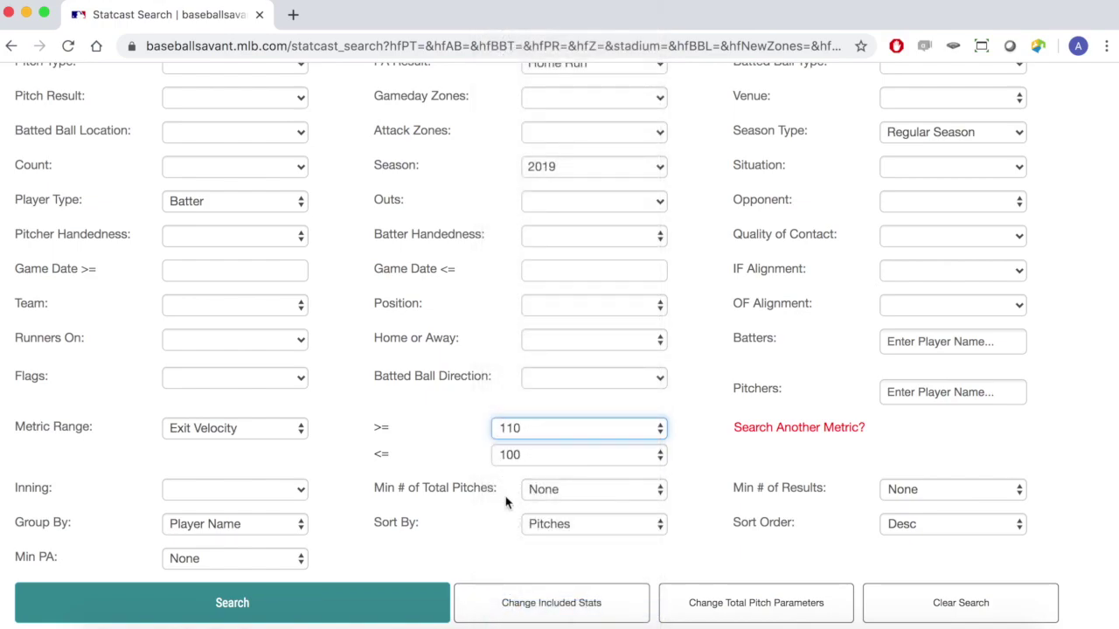
click(538, 455)
text(125)
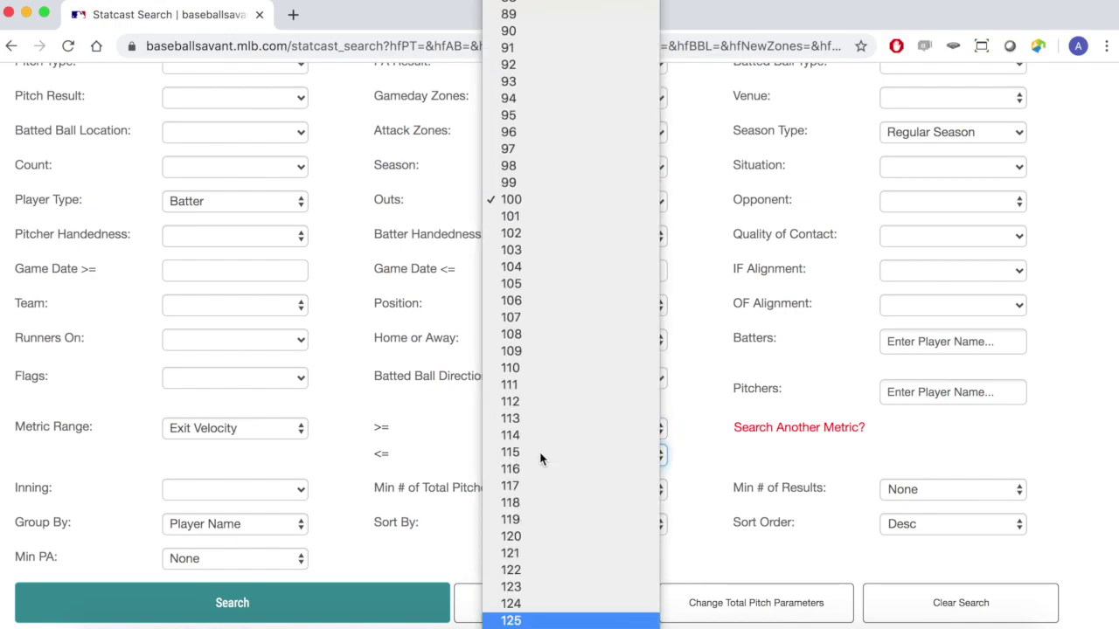
key(Return)
scroll(542, 459, down, 3)
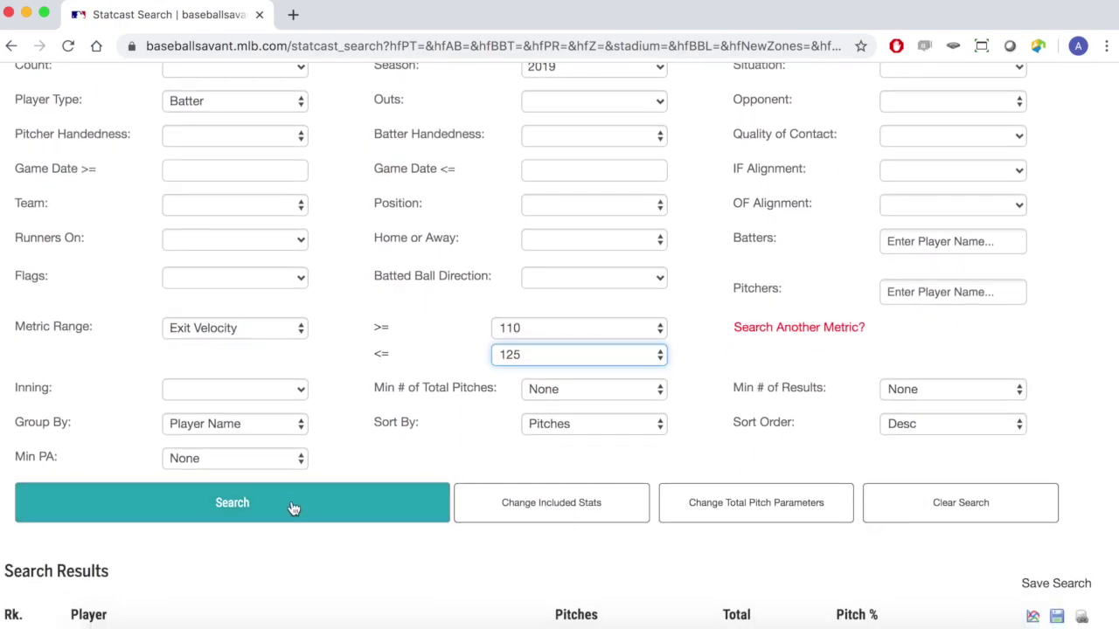
Run the search for batters' home runs and review the ranked players with their pitch counts and percentages.
click(293, 507)
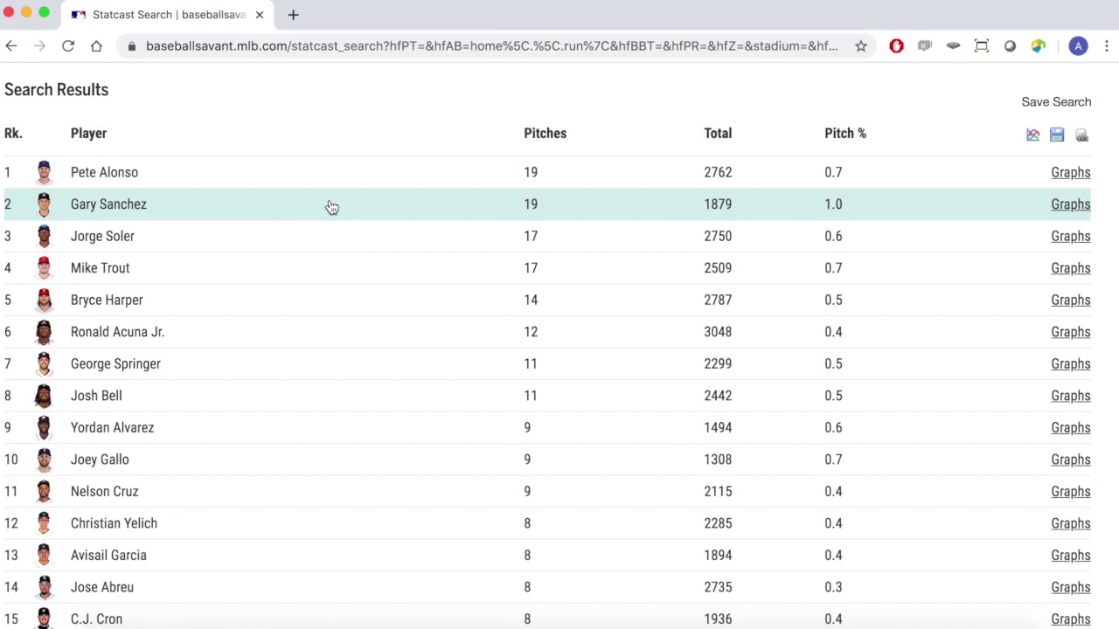
scroll(331, 206, up, 5)
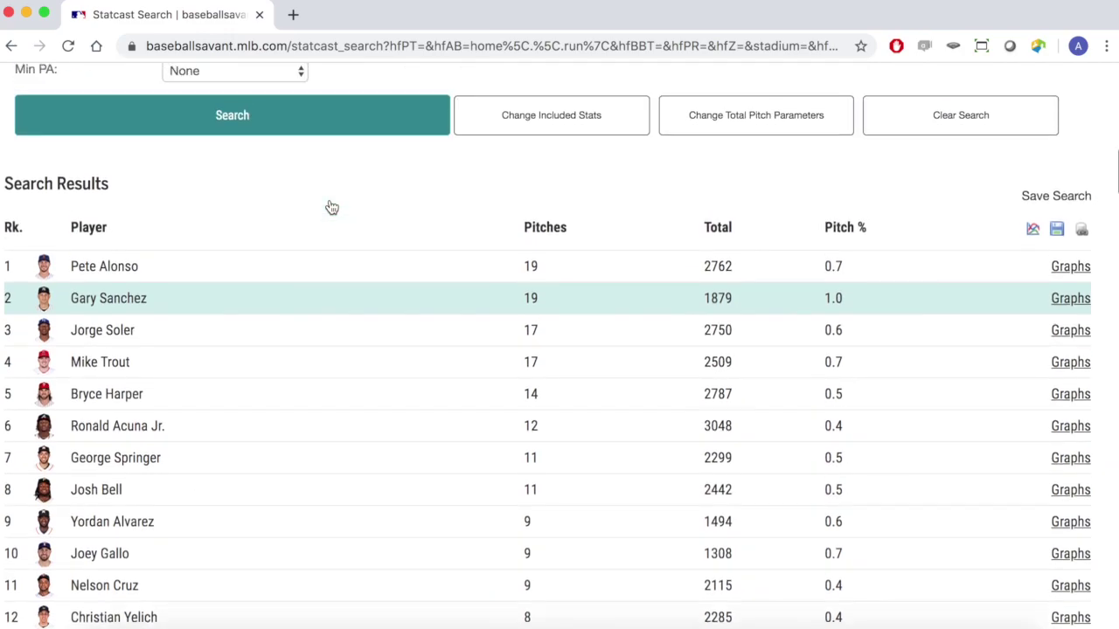
scroll(346, 245, down, 1)
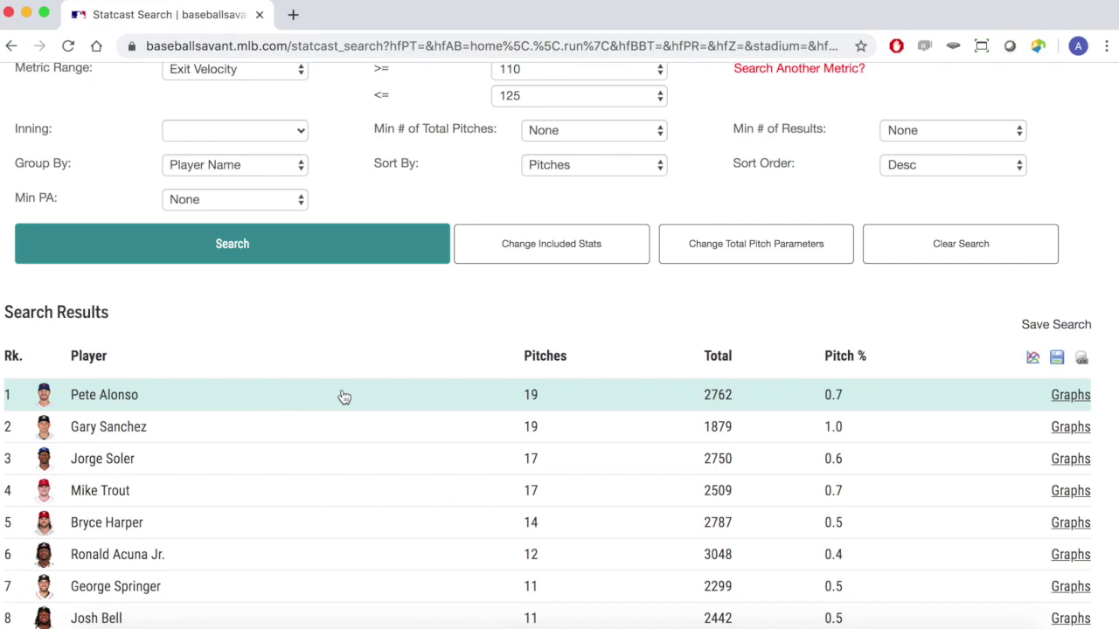
scroll(344, 396, up, 2)
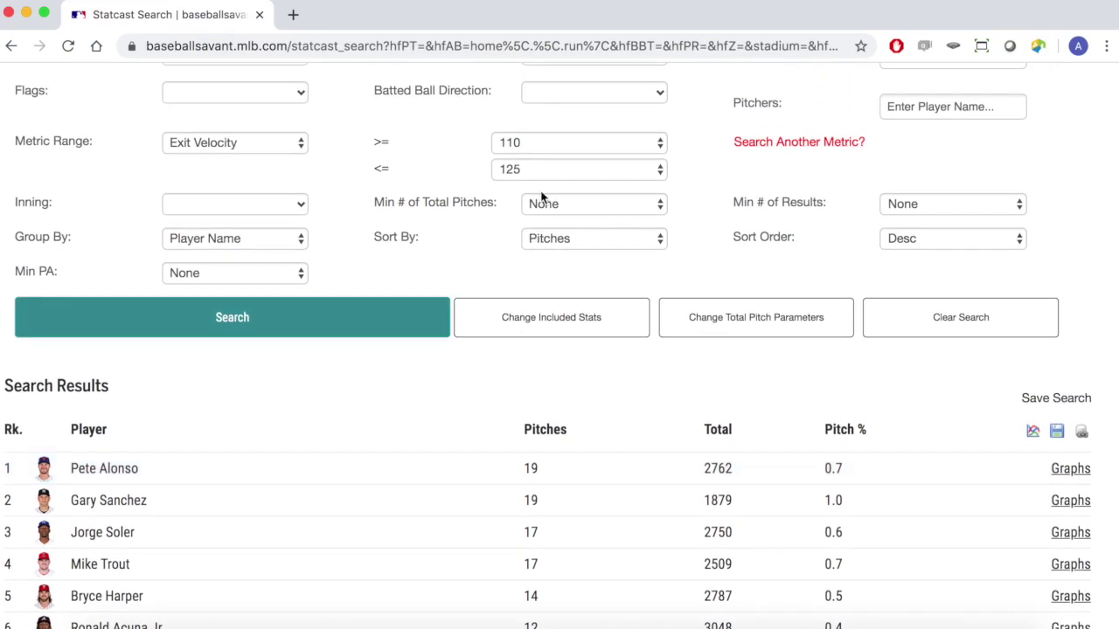
Try to rerun the search with the exit velocity maximum left blank.
click(545, 178)
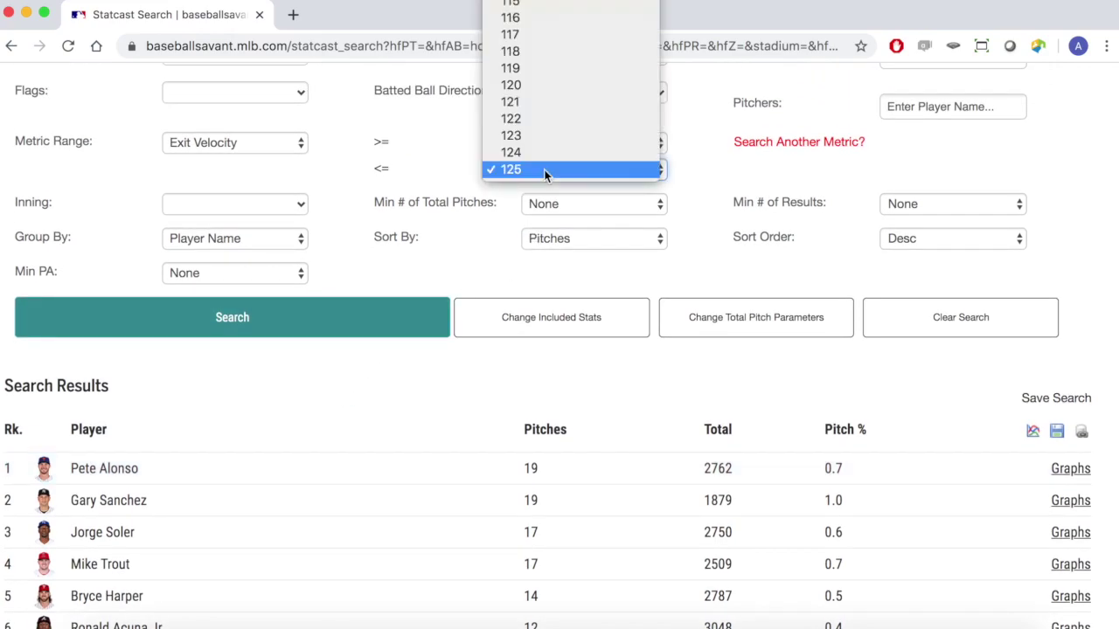
scroll(547, 173, up, 15)
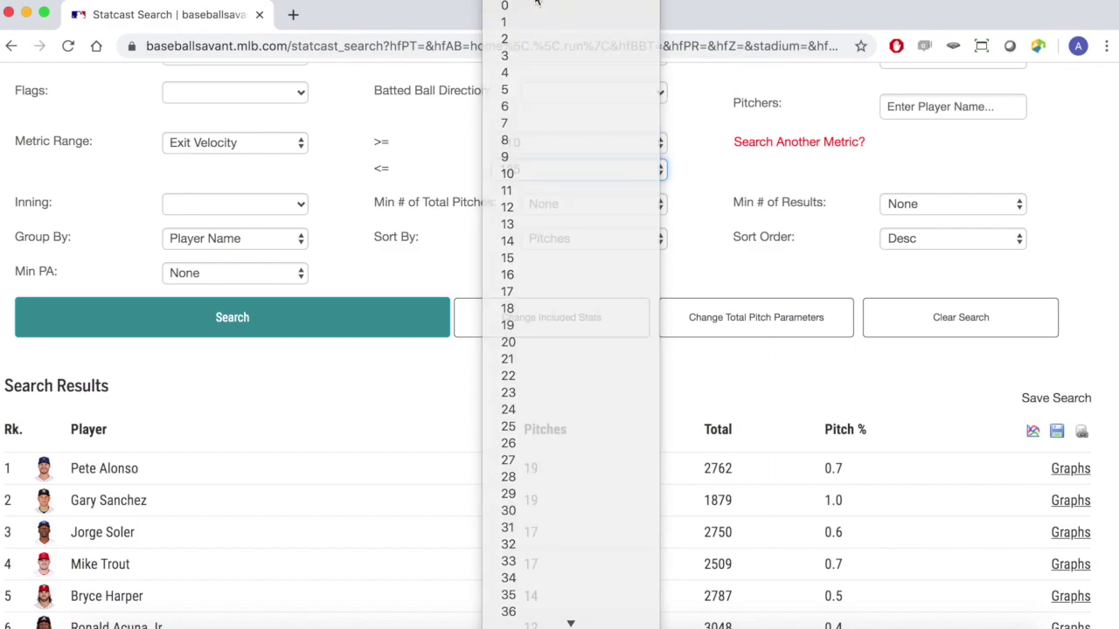
click(537, 3)
scroll(554, 195, down, 3)
click(364, 248)
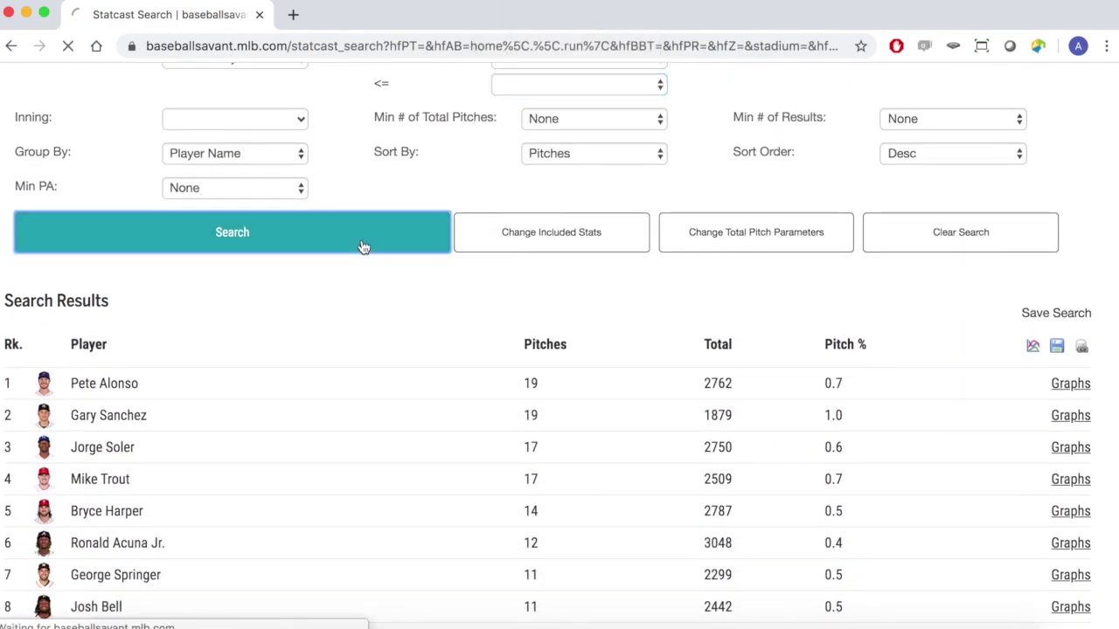
Add a second metric filter to the search form.
scroll(367, 235, up, 2)
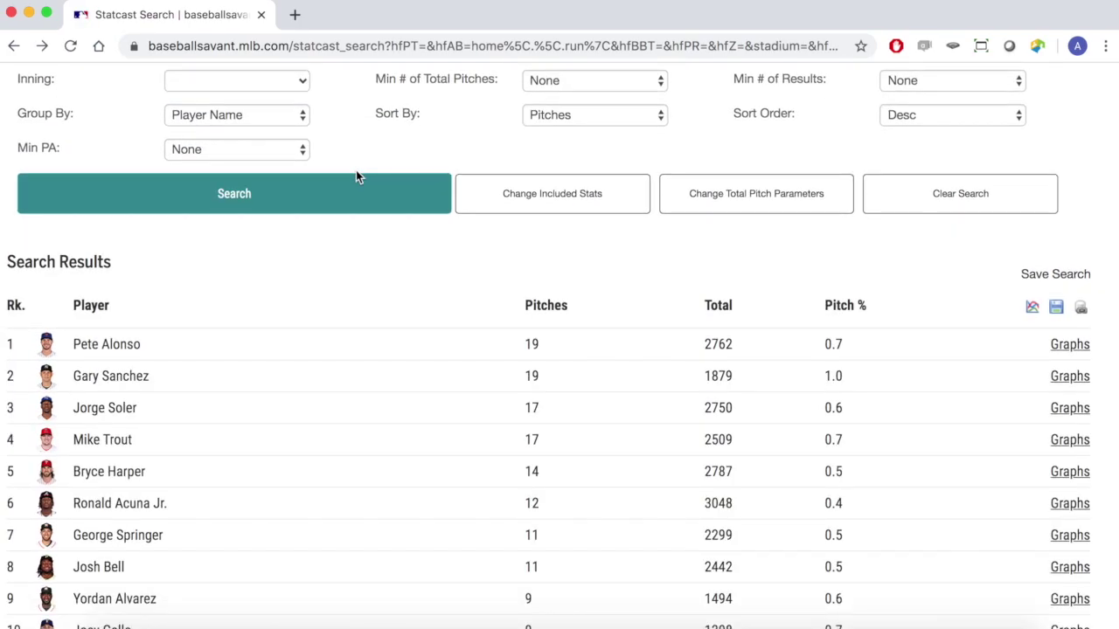
scroll(356, 177, up, 3)
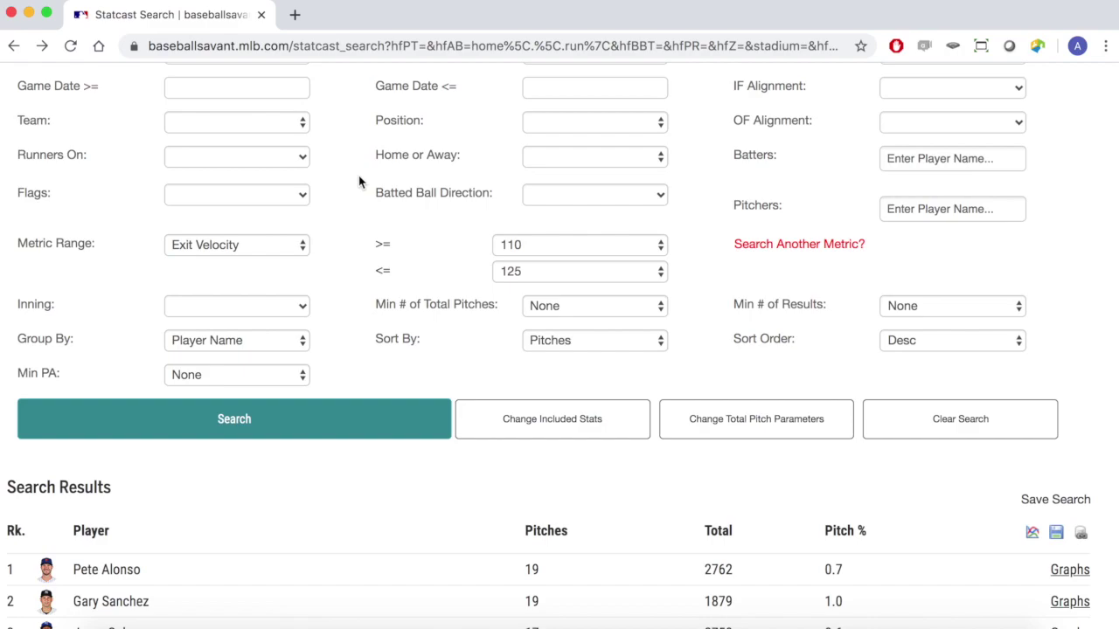
click(784, 254)
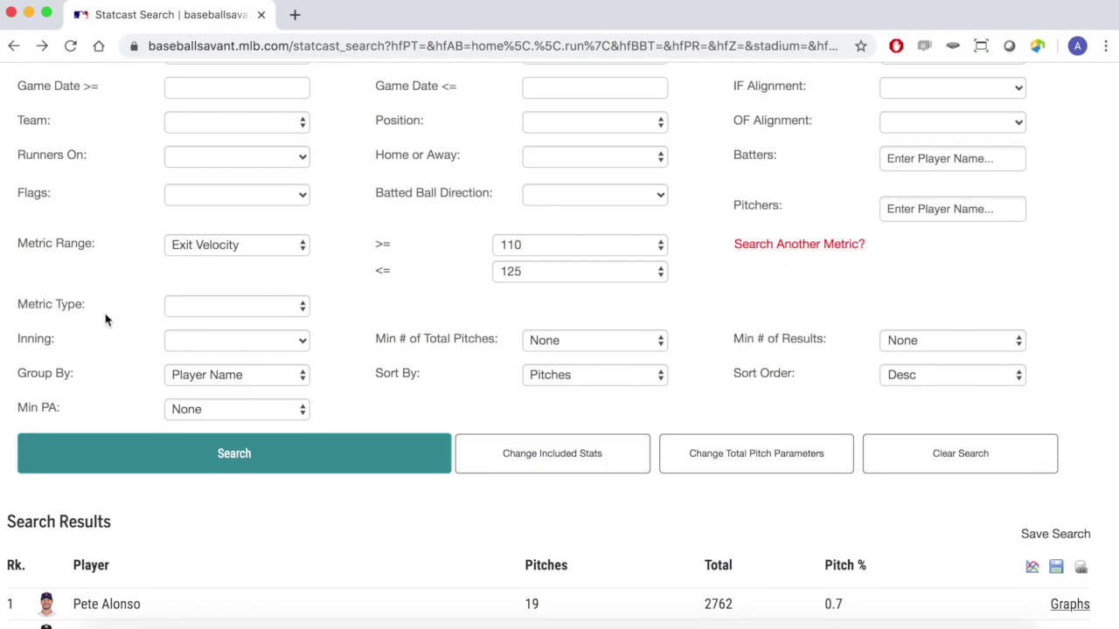
Set the exit velocity range to a minimum of 90 and a maximum of 110.
click(536, 245)
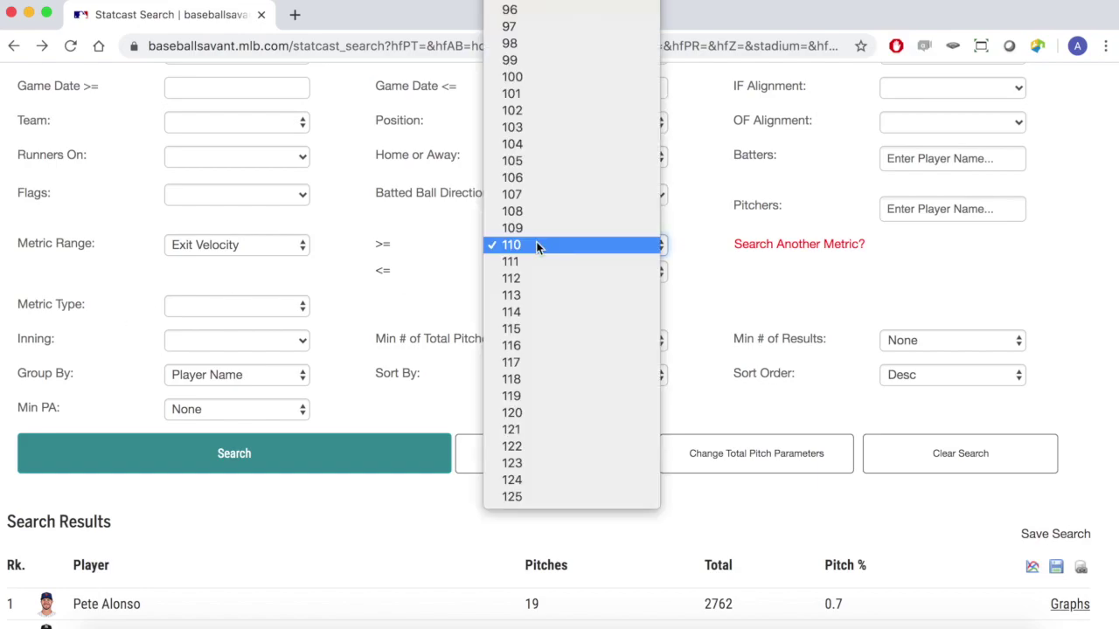
text(90)
key(Return)
click(523, 271)
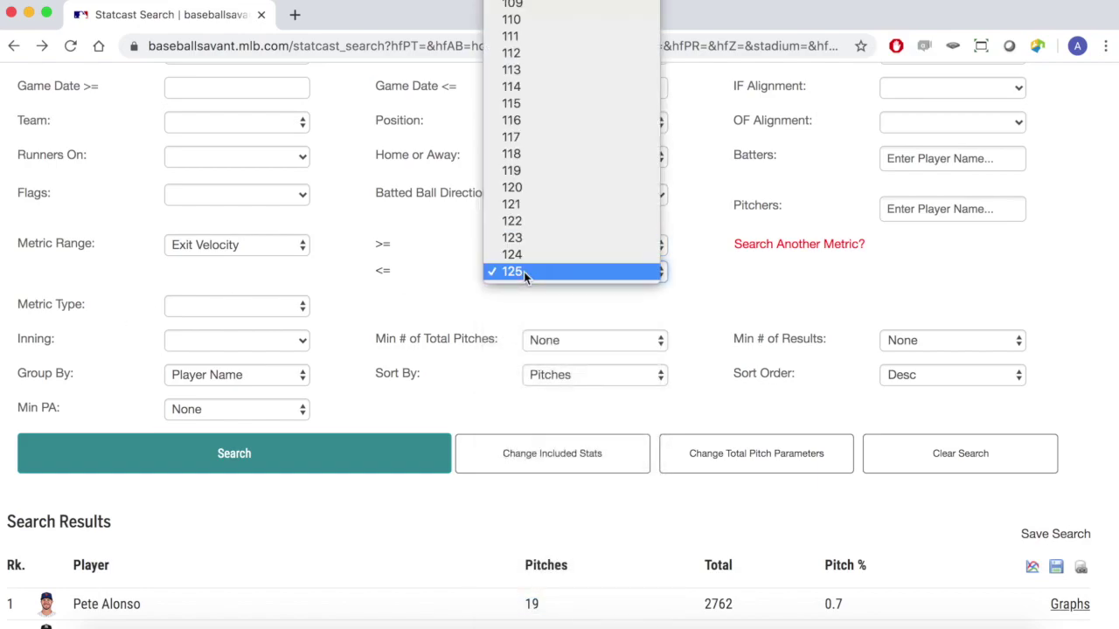
text(110)
key(Return)
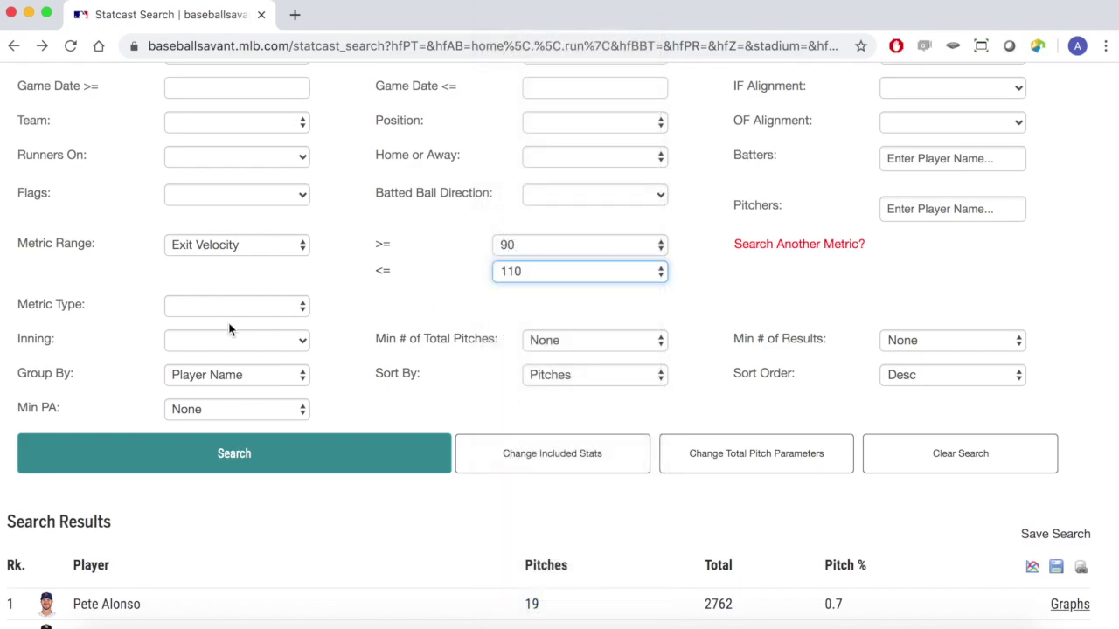
Set the second metric to Launch Angle with a minimum of 20 and a maximum of 25.
click(229, 306)
click(214, 353)
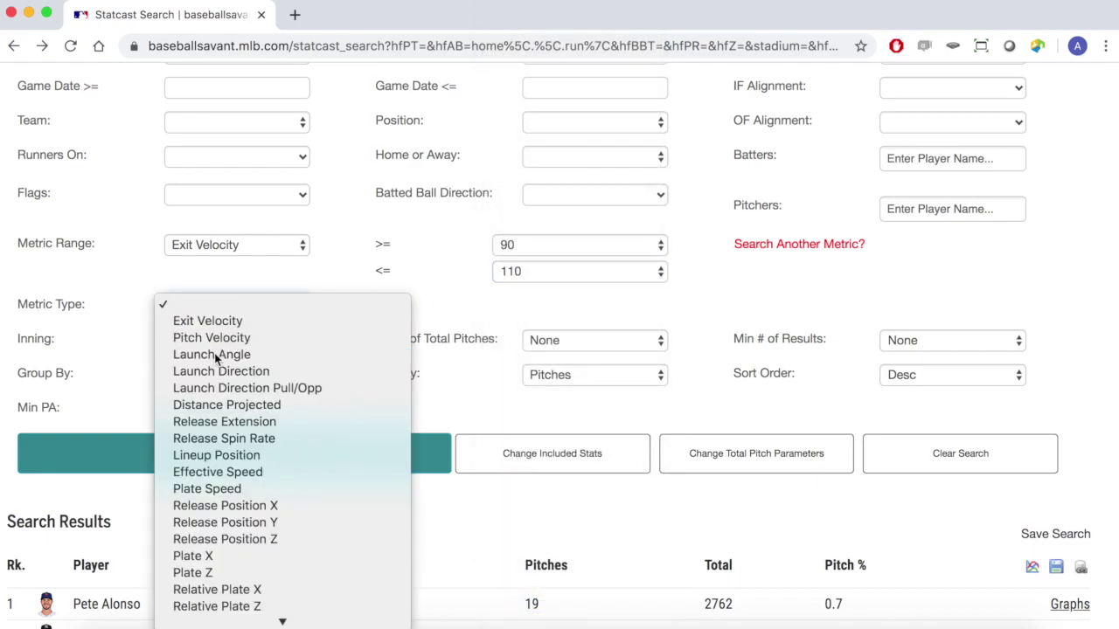
click(515, 316)
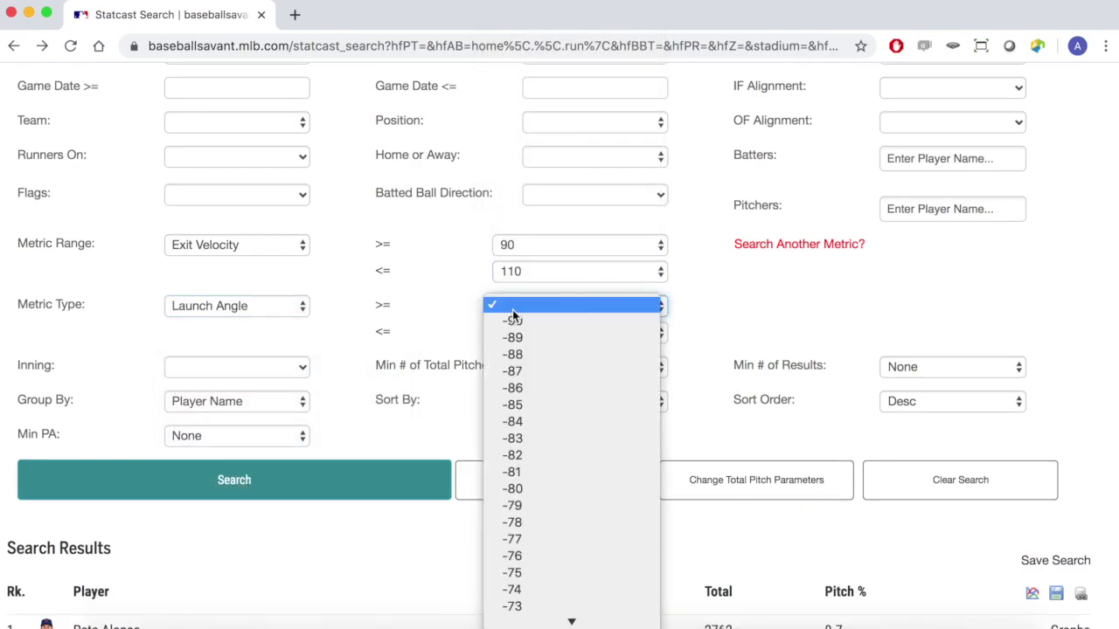
text(20)
key(Return)
click(507, 329)
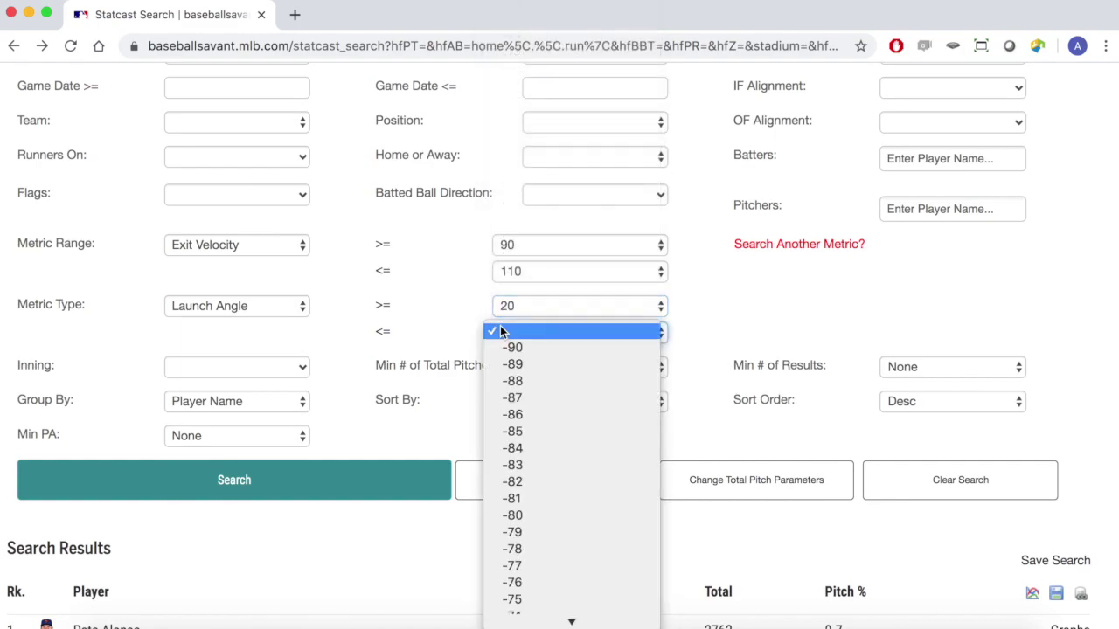
text(25)
key(Return)
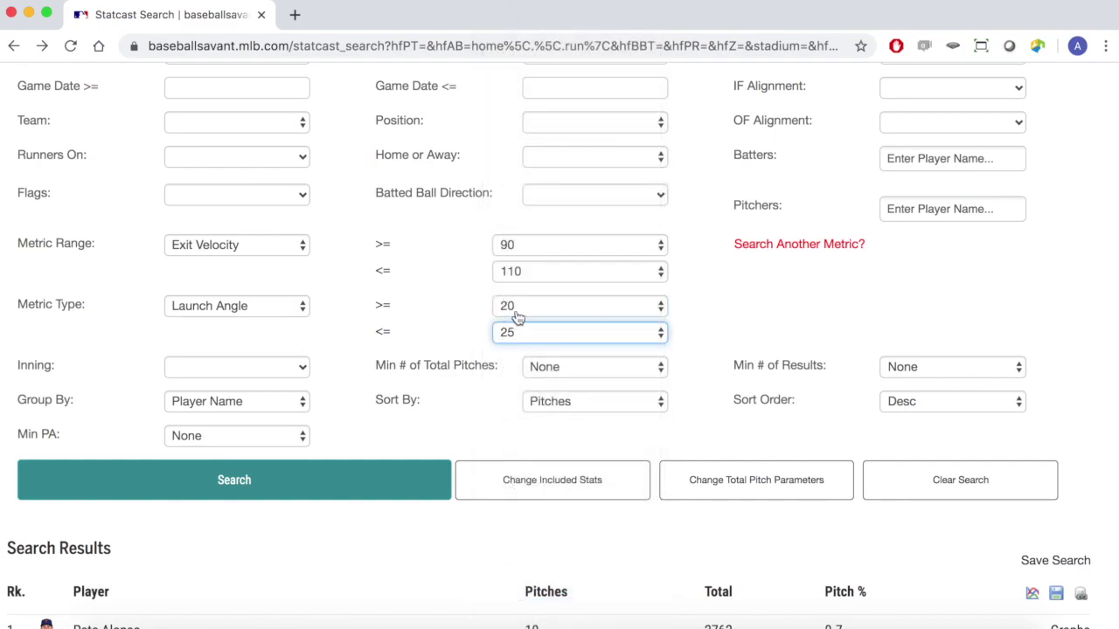
click(516, 309)
scroll(516, 309, up, 20)
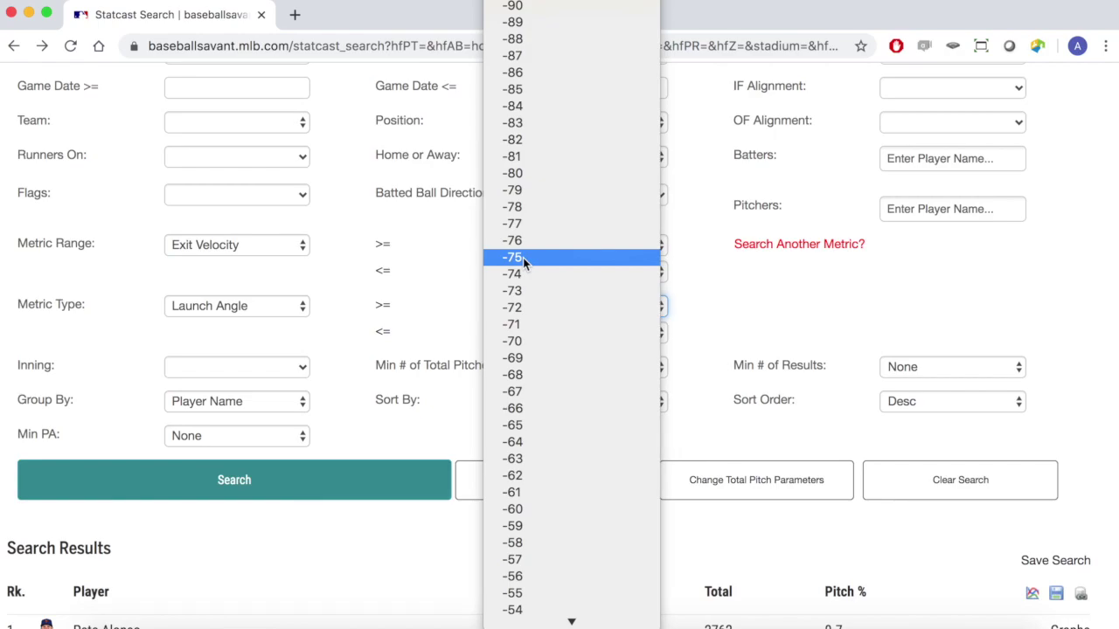
click(432, 335)
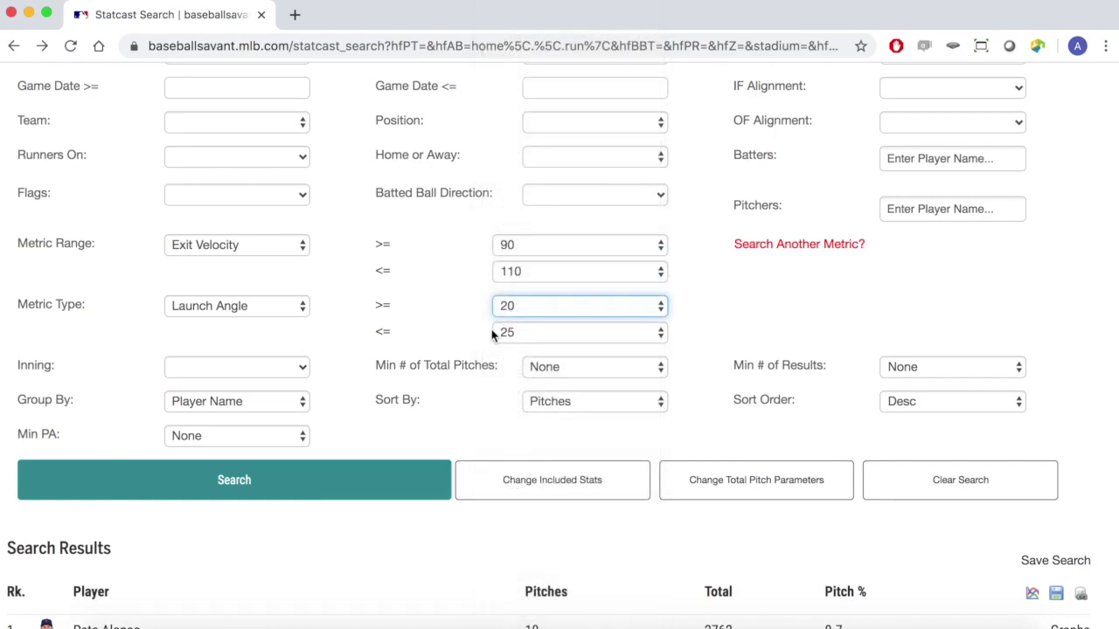
Run the search with the combined exit velocity and launch angle filters and review the ranked batters.
scroll(492, 334, down, 1)
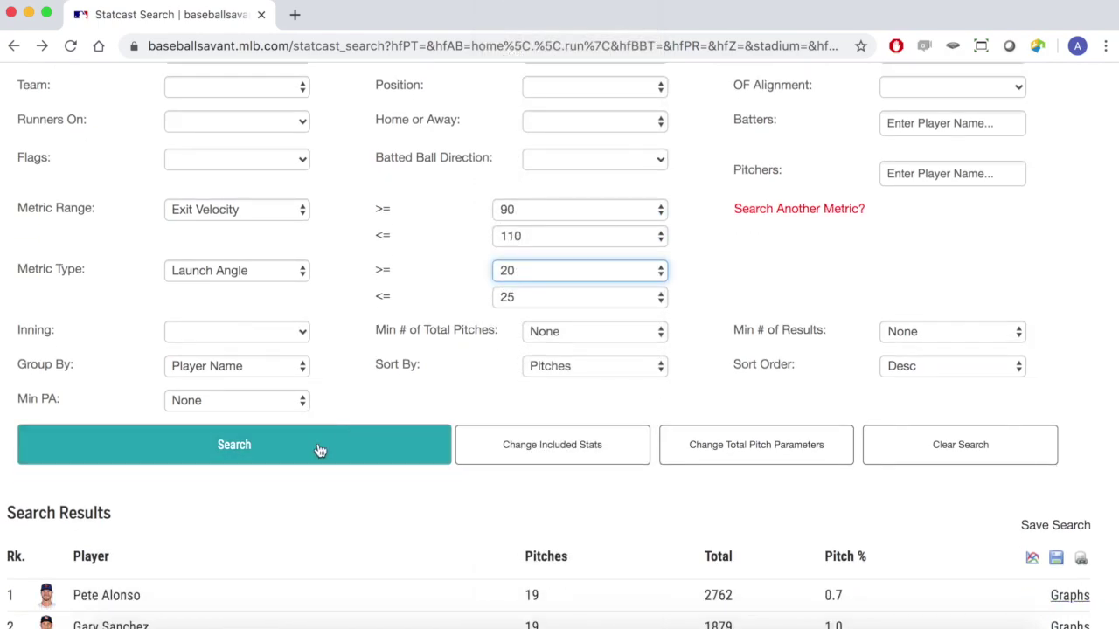
click(320, 450)
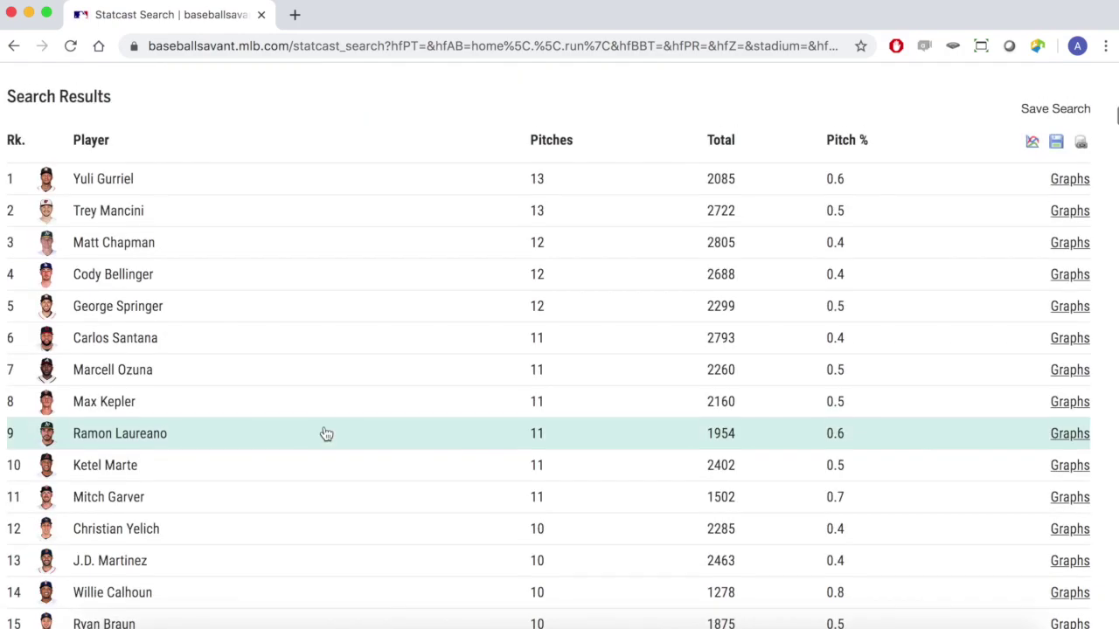
scroll(316, 220, up, 6)
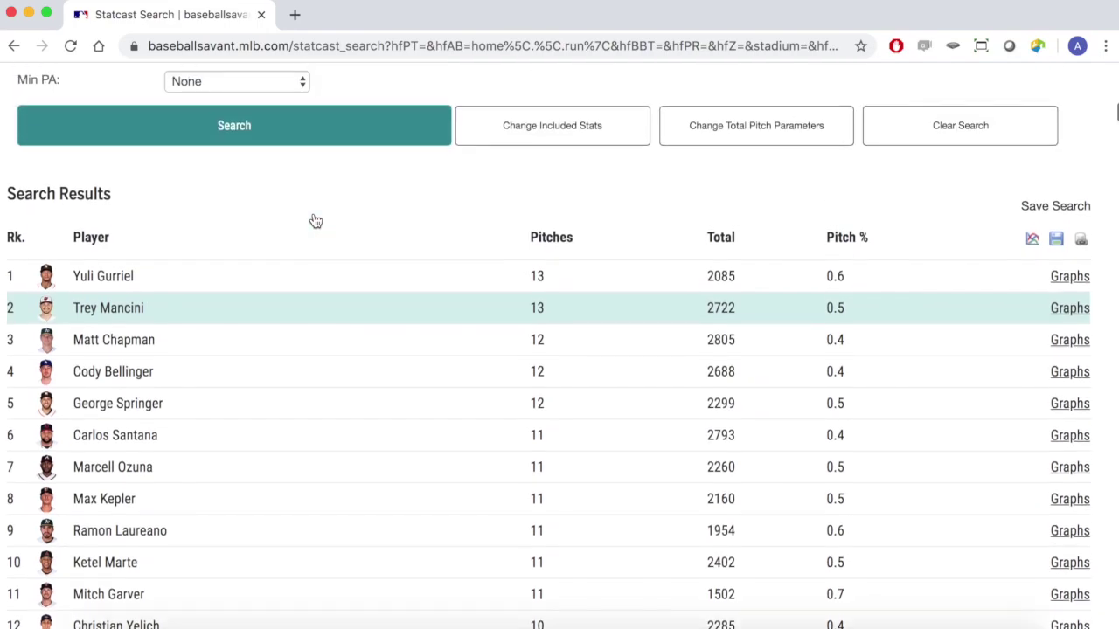
scroll(316, 220, up, 1)
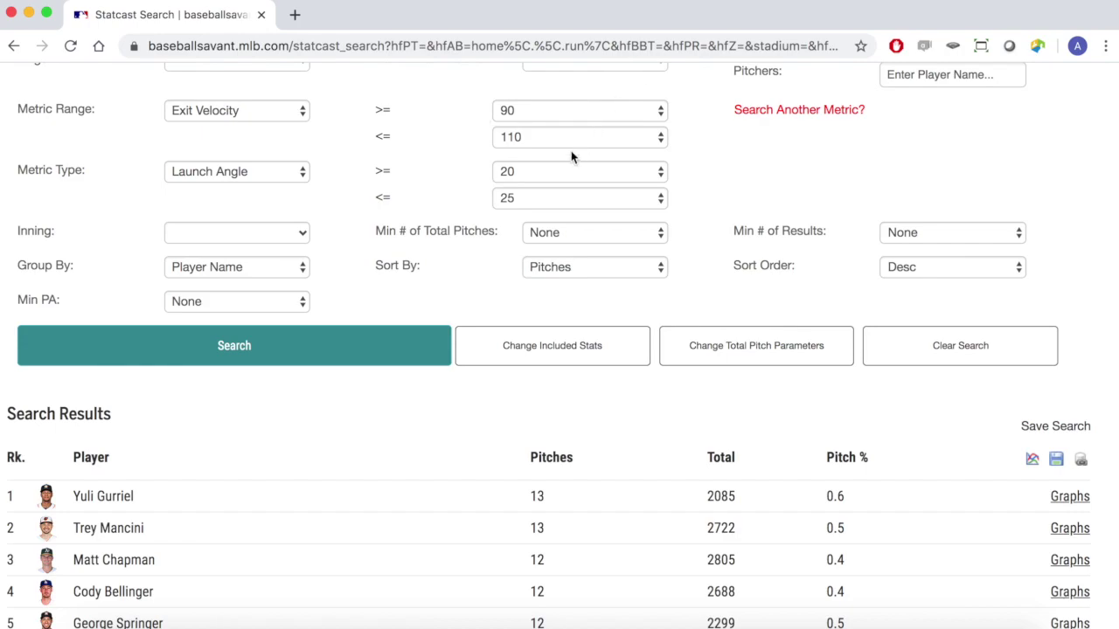
scroll(562, 175, down, 2)
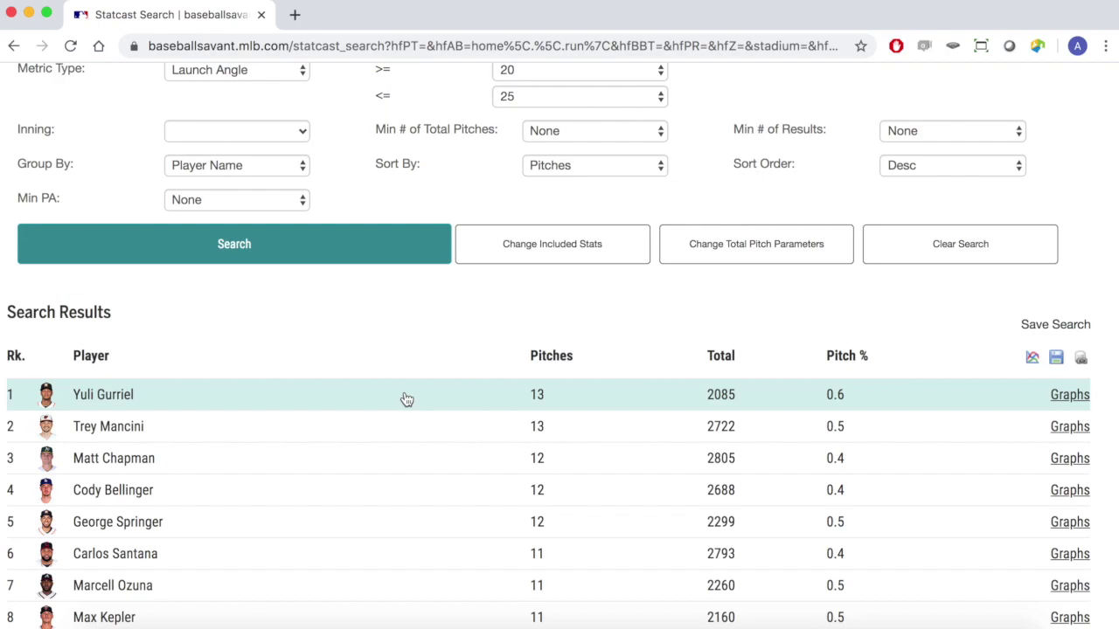
Expand the first-ranked batter's row and examine the pitch-by-pitch details of the matching home runs.
click(406, 400)
scroll(430, 365, down, 2)
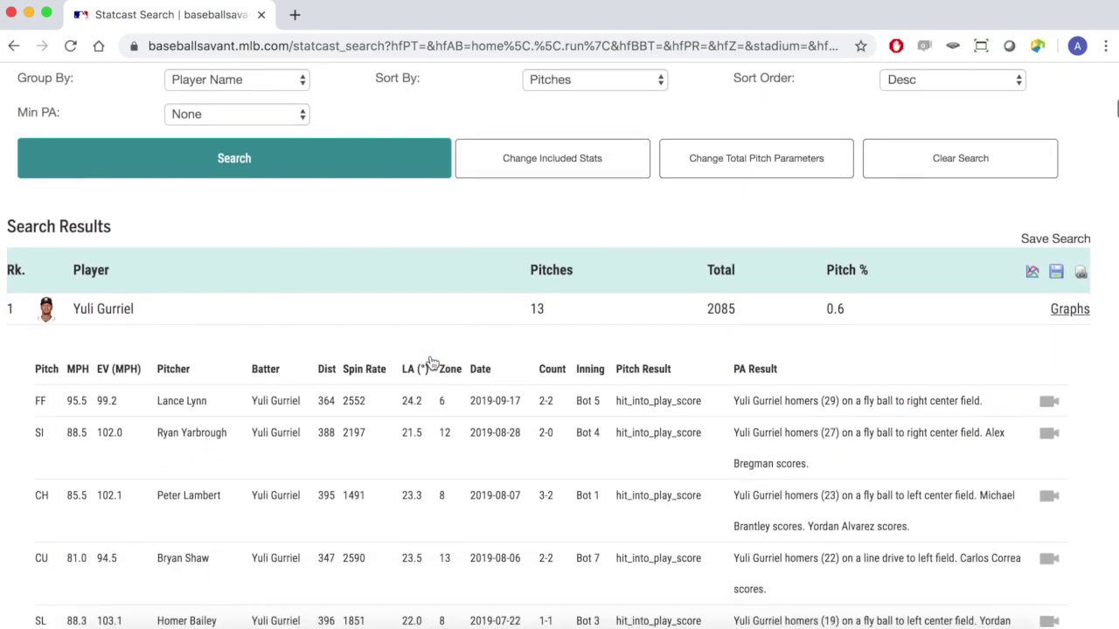
scroll(430, 359, down, 5)
scroll(554, 374, down, 5)
scroll(736, 353, up, 5)
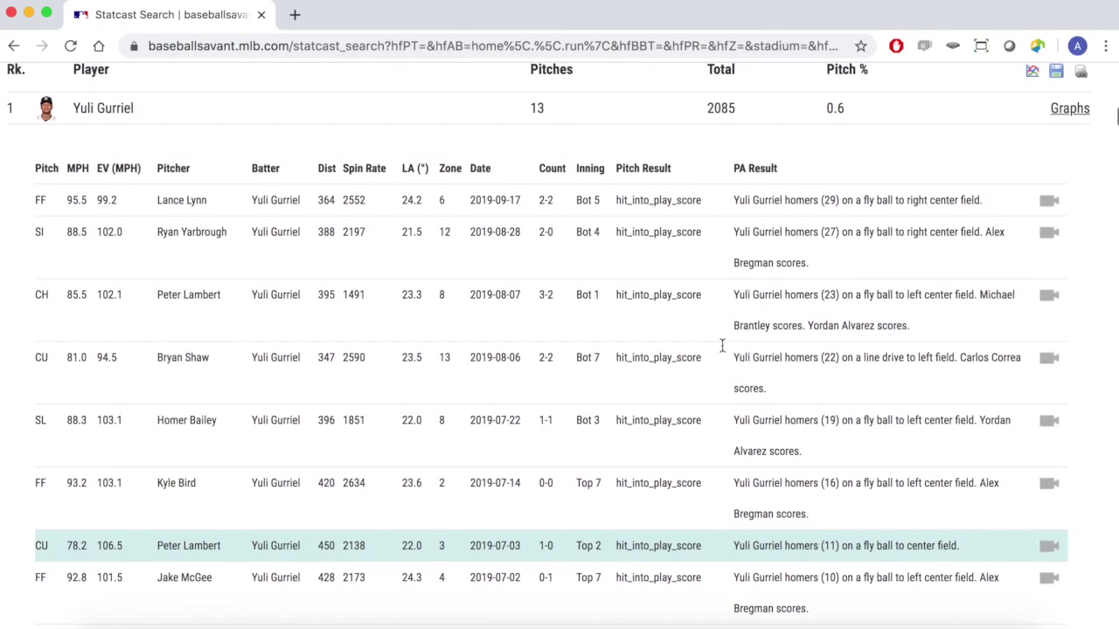
Watch the video of the batter's 2019-08-28 home run, then close it and return to the collapsed results list.
click(1048, 235)
scroll(347, 397, down, 3)
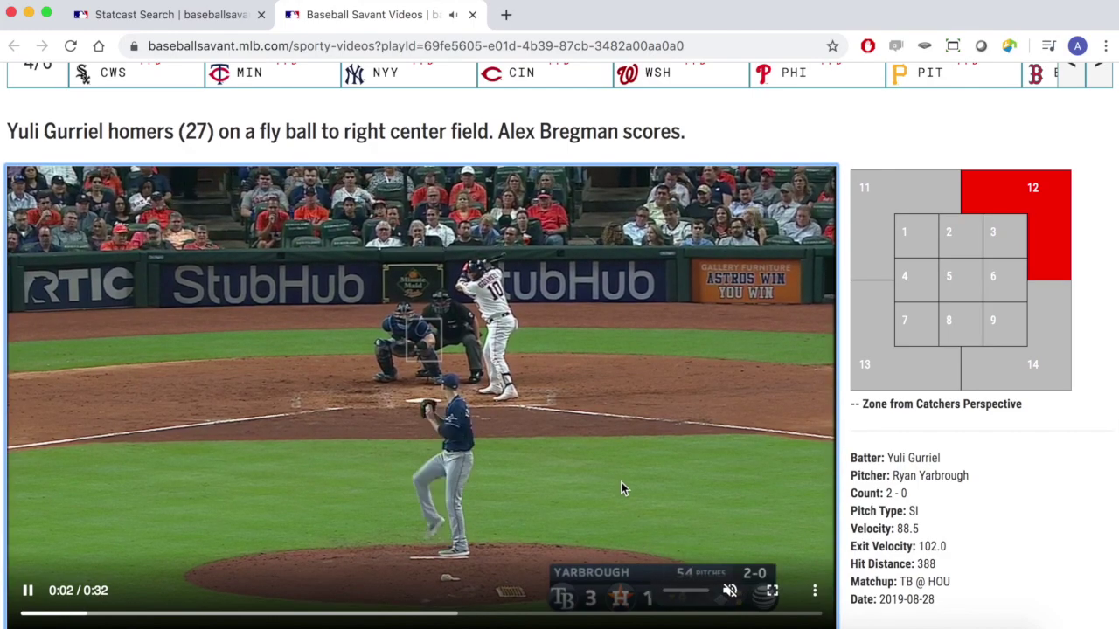
scroll(622, 466, down, 1)
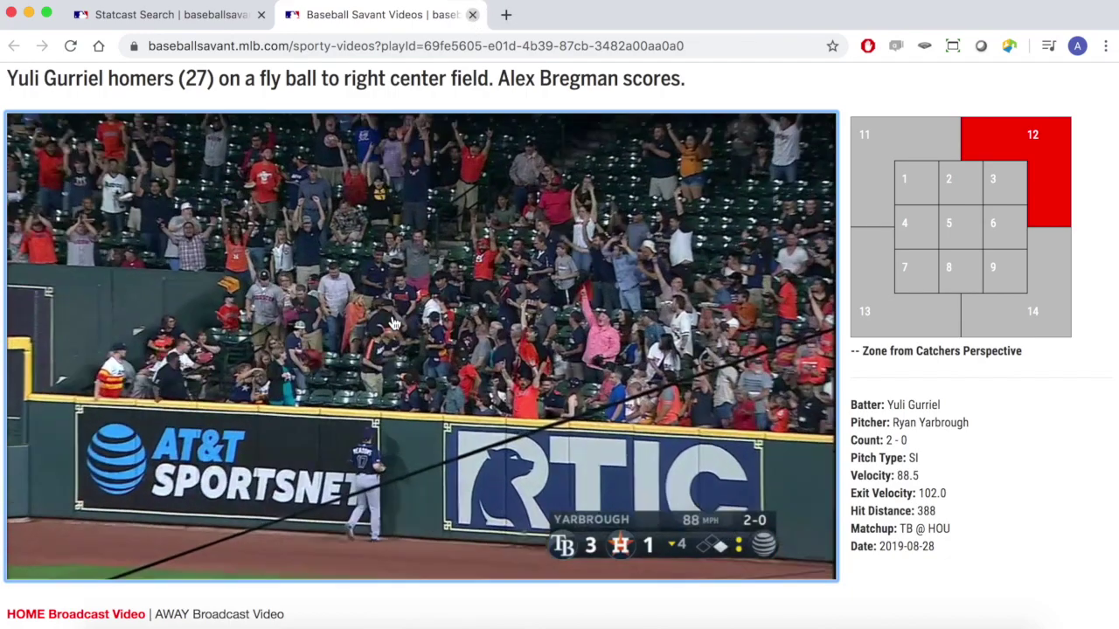
click(473, 14)
click(328, 267)
scroll(328, 266, up, 3)
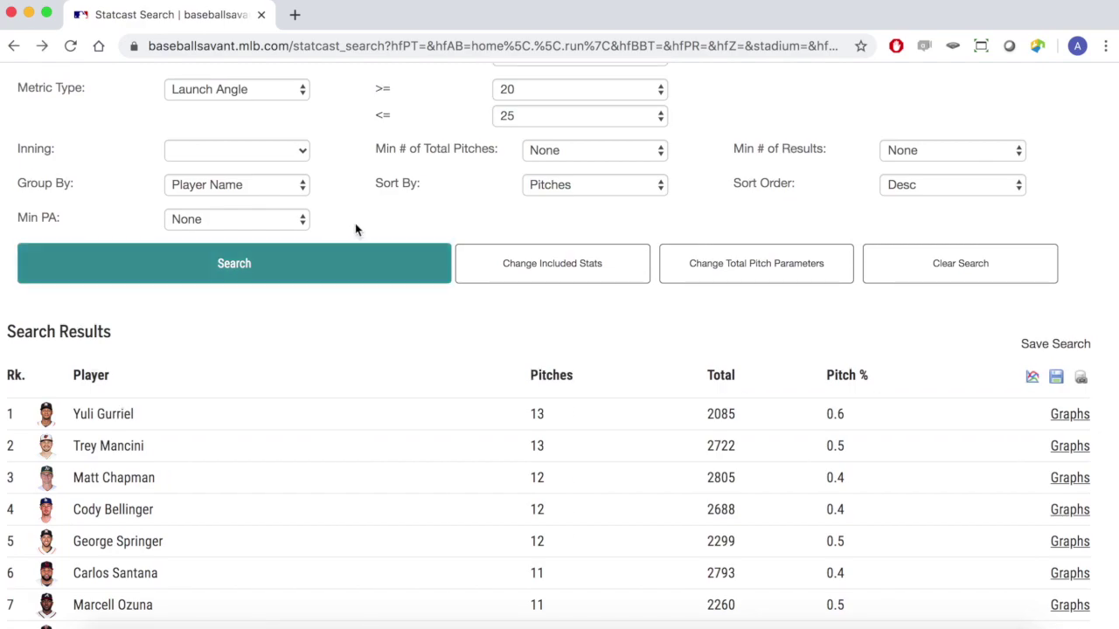
Review the current filter settings and clear the entire search.
scroll(355, 224, up, 10)
scroll(364, 214, up, 1)
scroll(365, 214, down, 2)
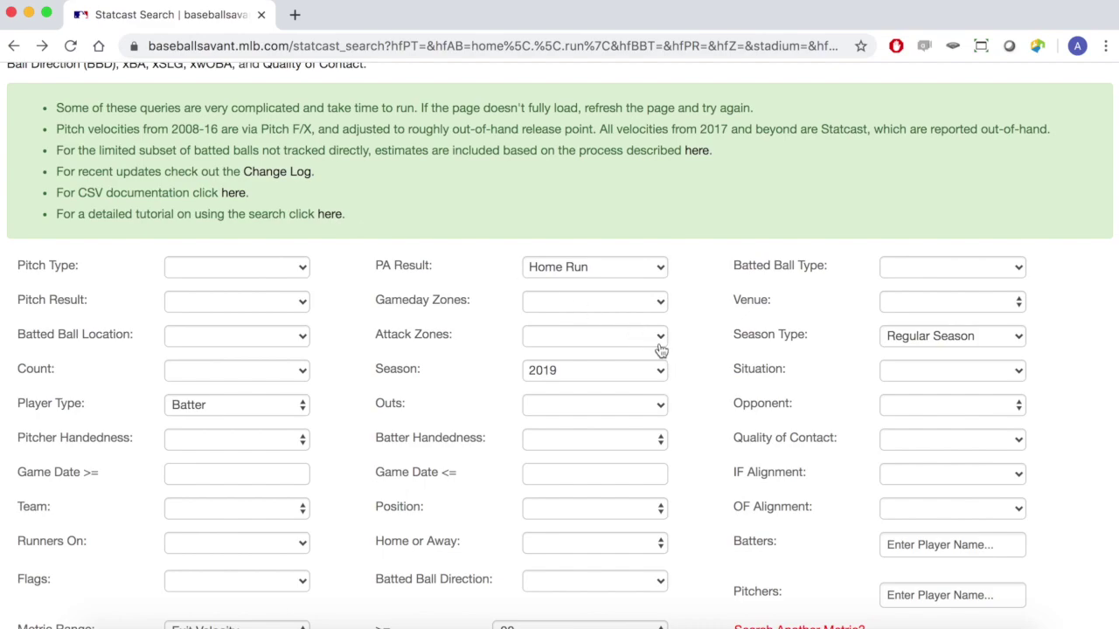
scroll(662, 350, down, 2)
scroll(662, 350, down, 6)
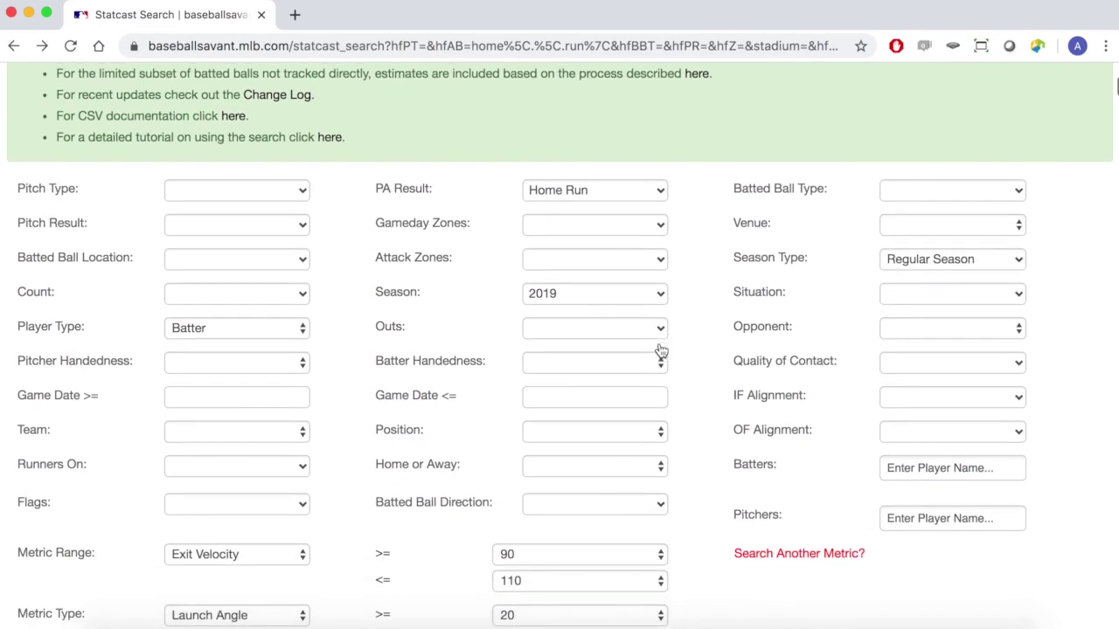
scroll(659, 350, down, 1)
click(943, 570)
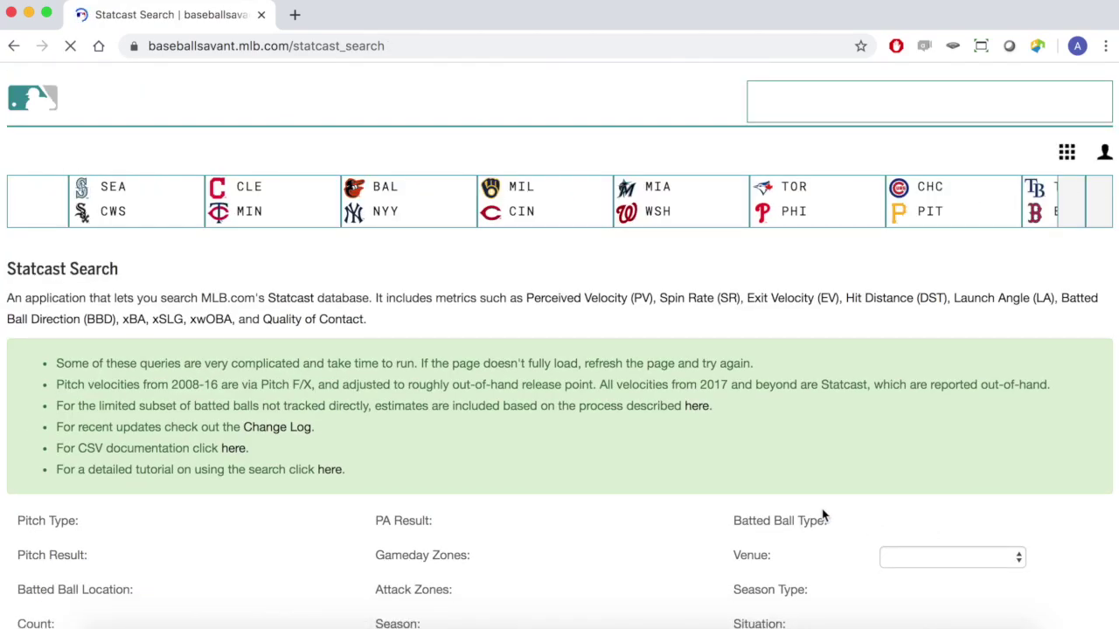
Choose Launch Angle as the metric for the Metric Range filter in the cleared search form.
scroll(360, 378, down, 10)
scroll(360, 381, down, 5)
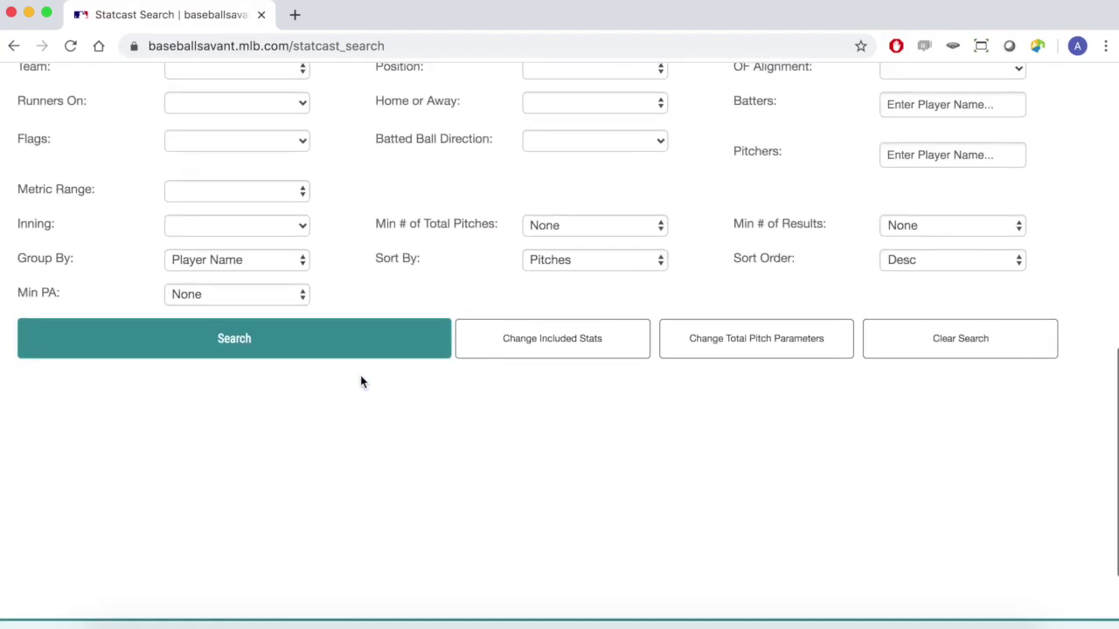
click(258, 409)
scroll(260, 405, down, 5)
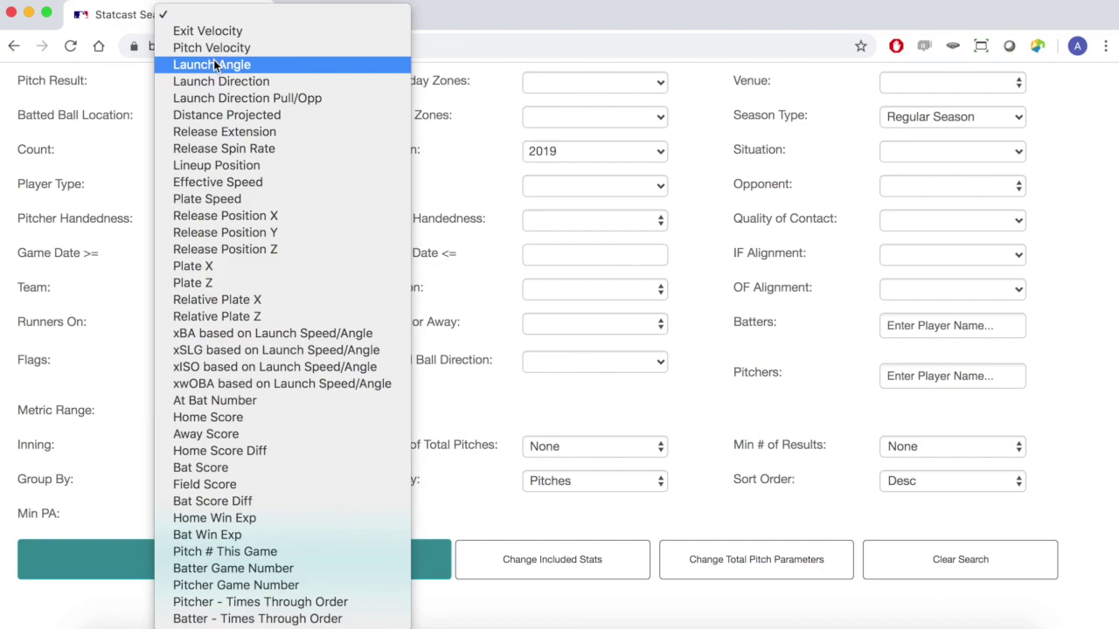
click(214, 64)
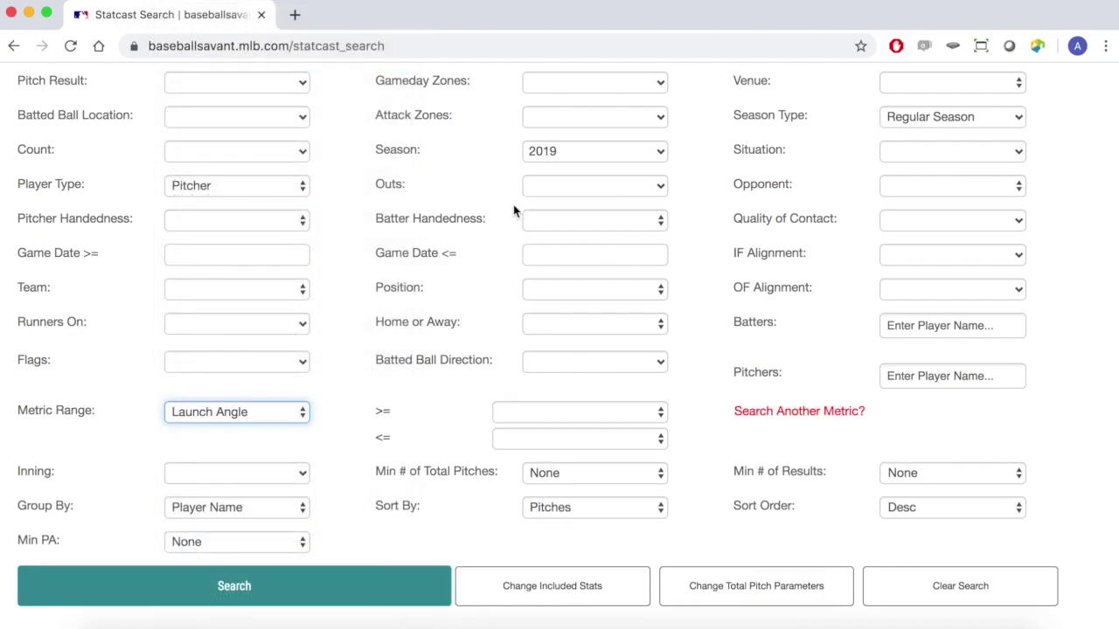
Open the minimum launch angle choices without picking one, and change the Metric Range metric to Launch Direction.
click(526, 407)
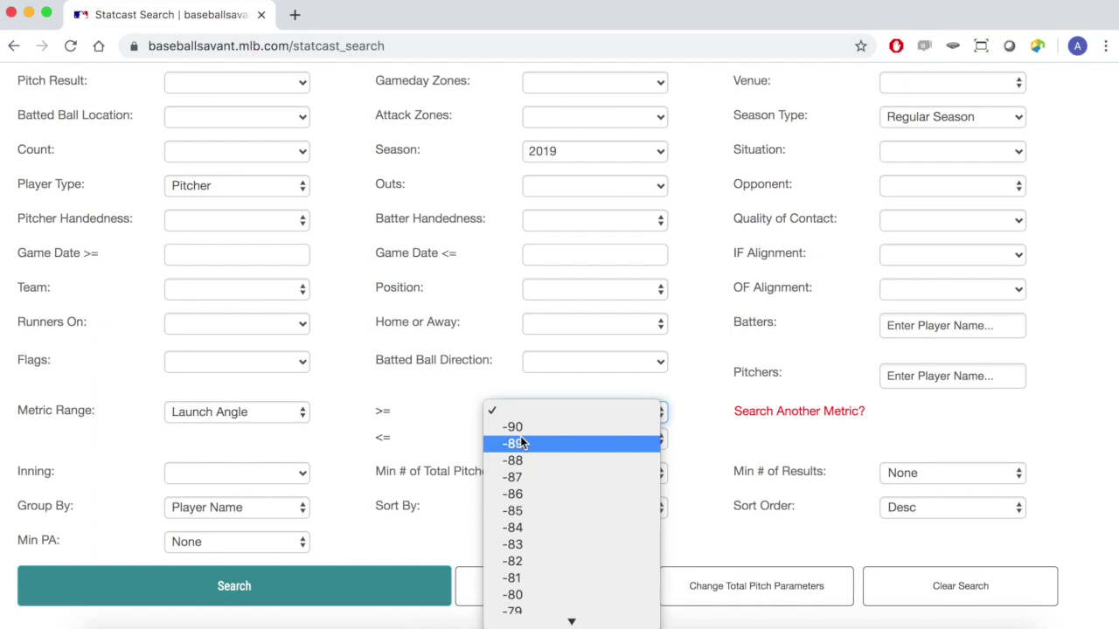
click(338, 398)
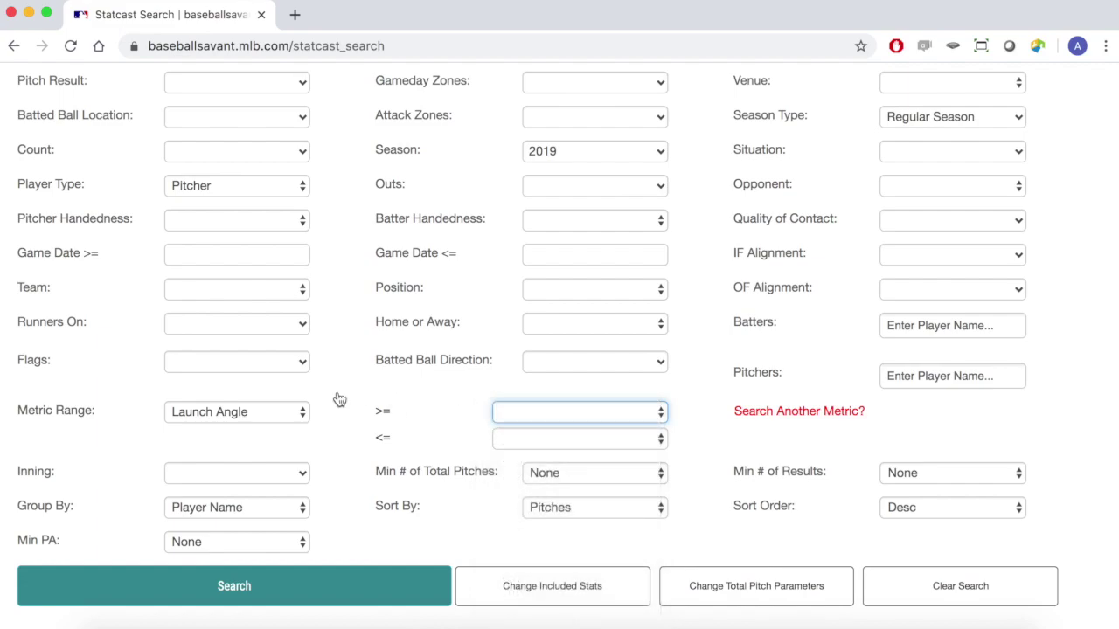
scroll(339, 399, down, 1)
click(273, 365)
click(271, 376)
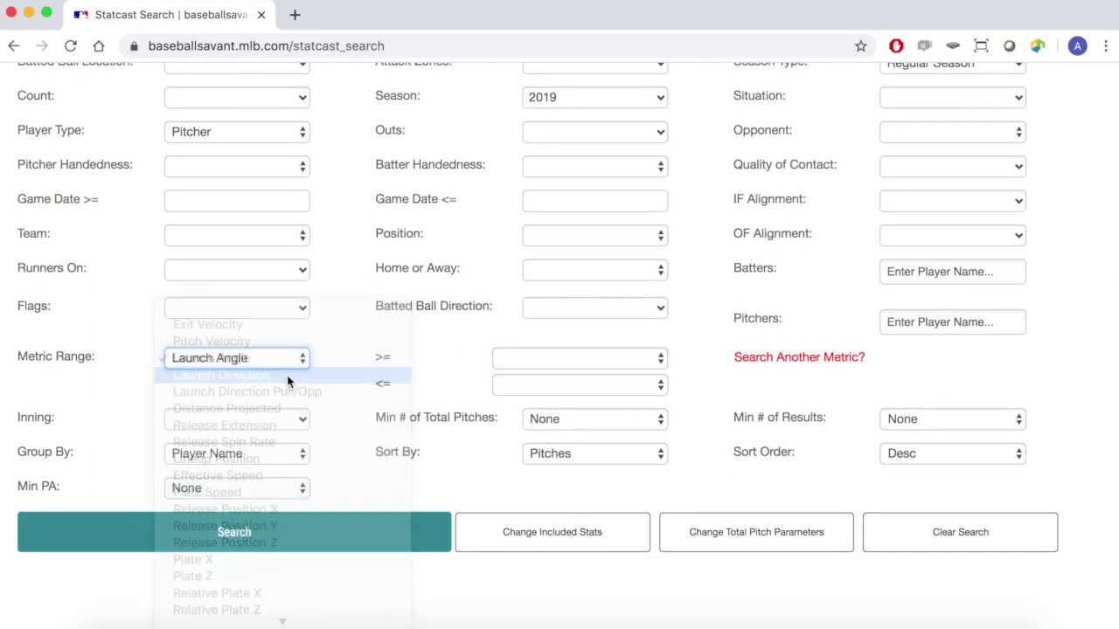
scroll(579, 399, down, 1)
scroll(578, 402, down, 1)
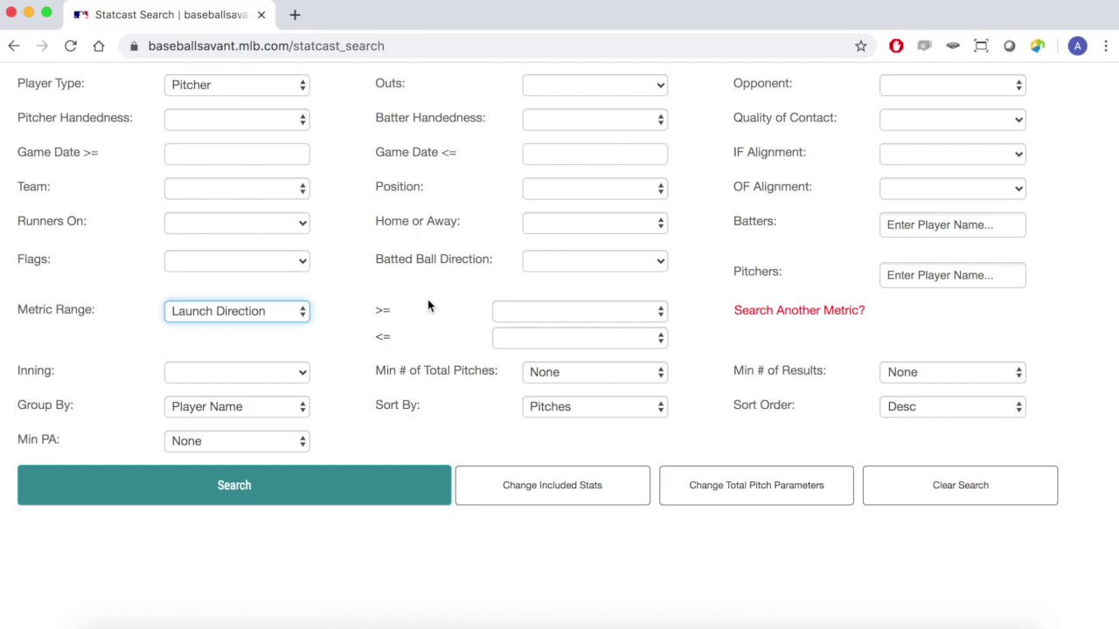
Change the Metric Range metric to Launch Direction Pull/Opp and from there to Distance Projected.
click(249, 320)
click(263, 330)
click(265, 316)
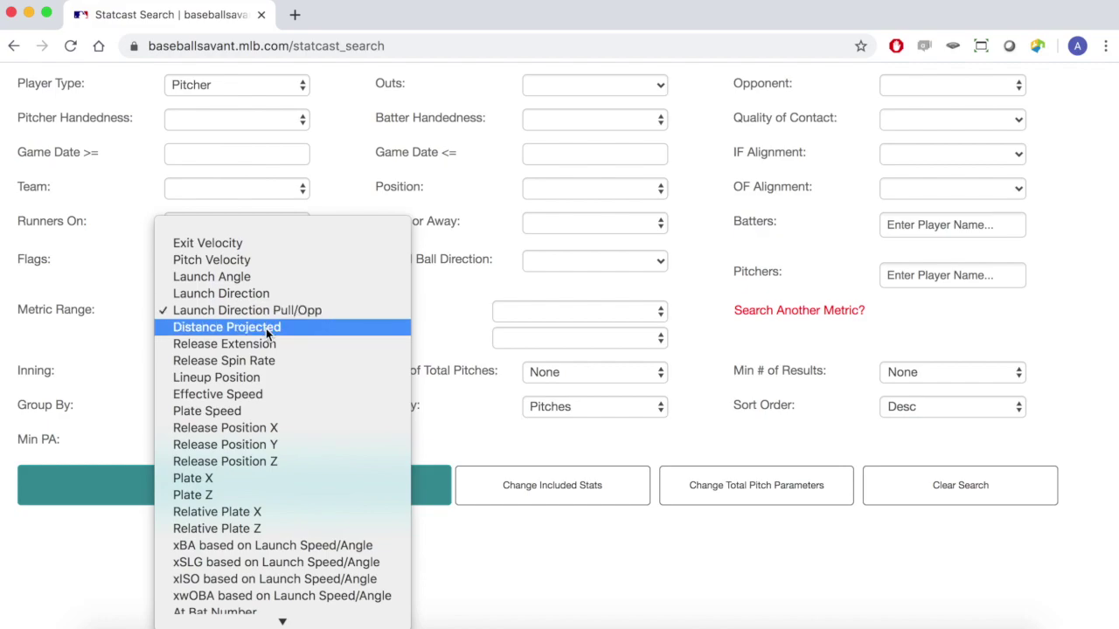
key(Escape)
scroll(342, 385, down, 1)
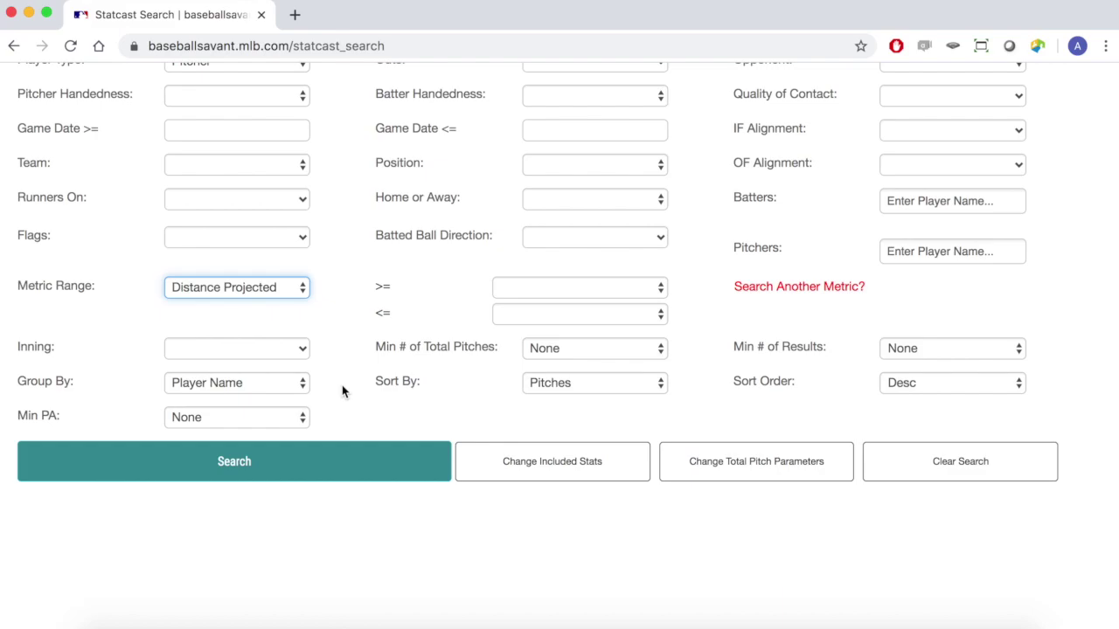
Switch the Metric Range metric to Release Extension and from there to Plate Speed.
click(303, 295)
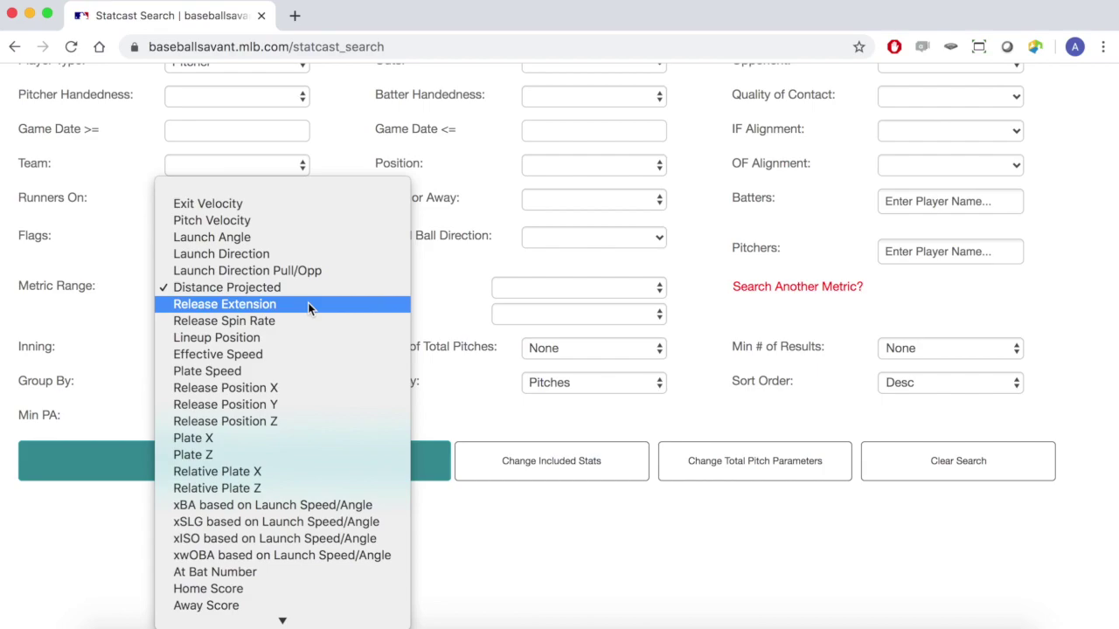
click(308, 303)
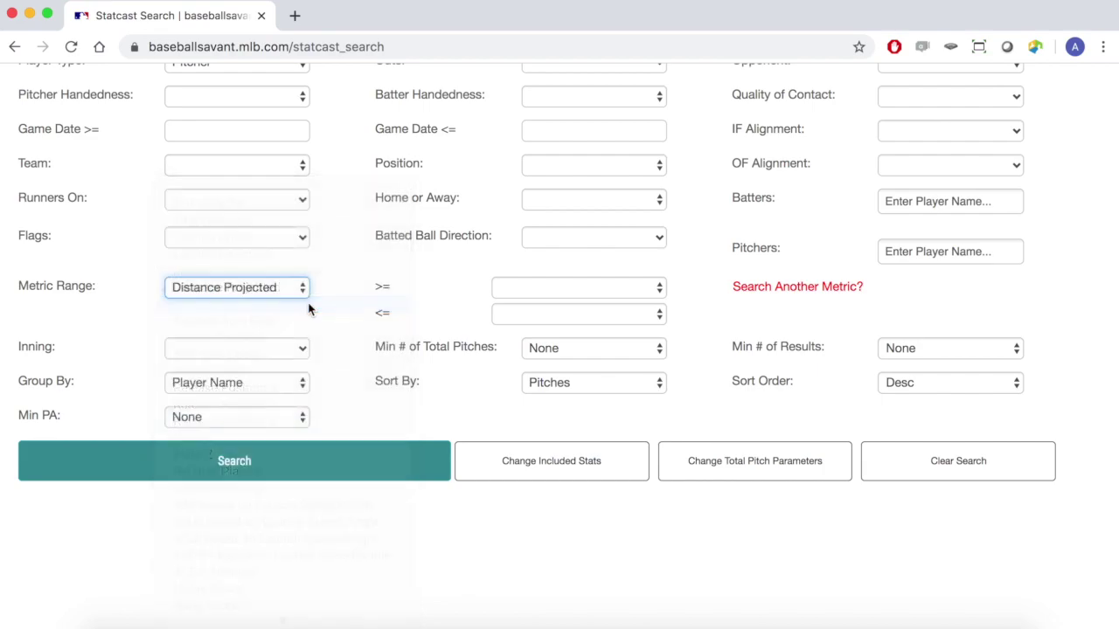
click(299, 291)
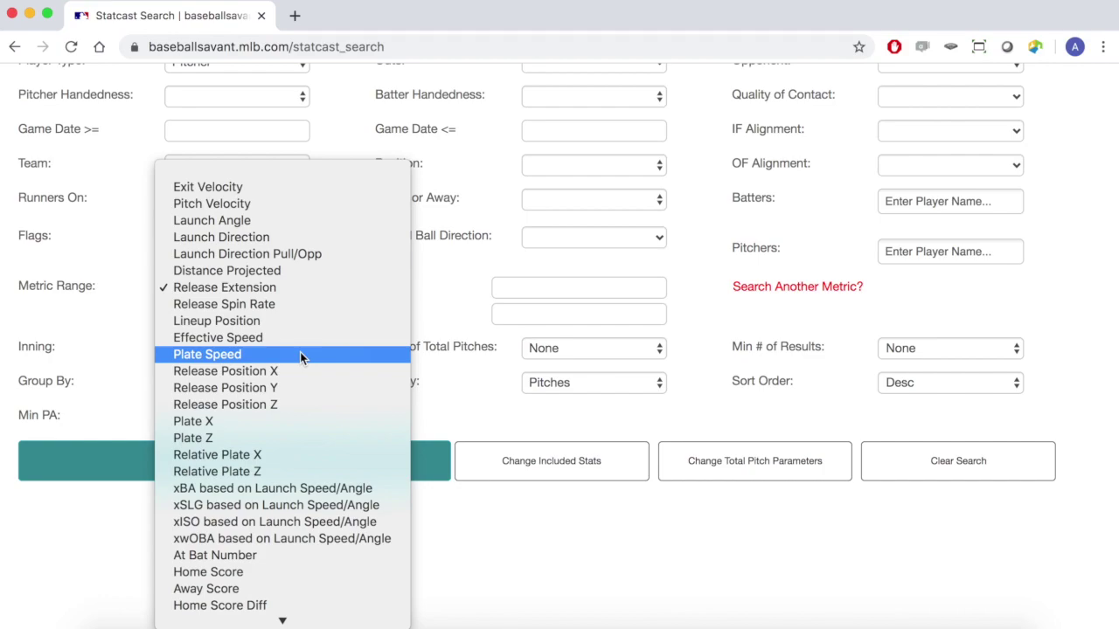
click(299, 354)
Set the Metric Range metric to Release Position X and add Mike Clevinger [2019] to the Pitchers filter.
click(282, 287)
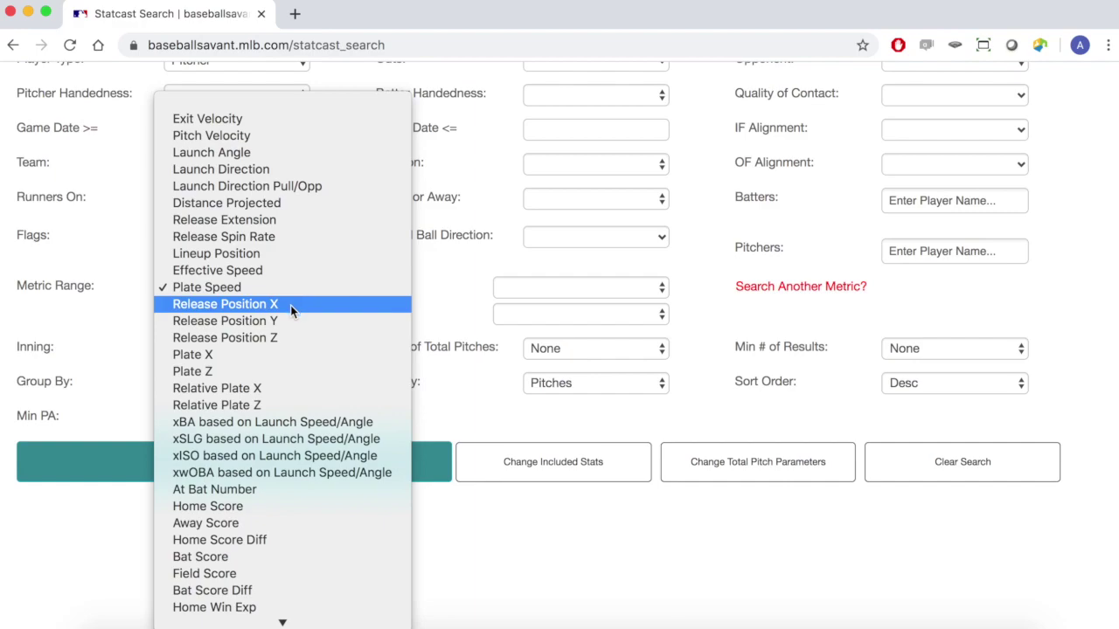
click(290, 306)
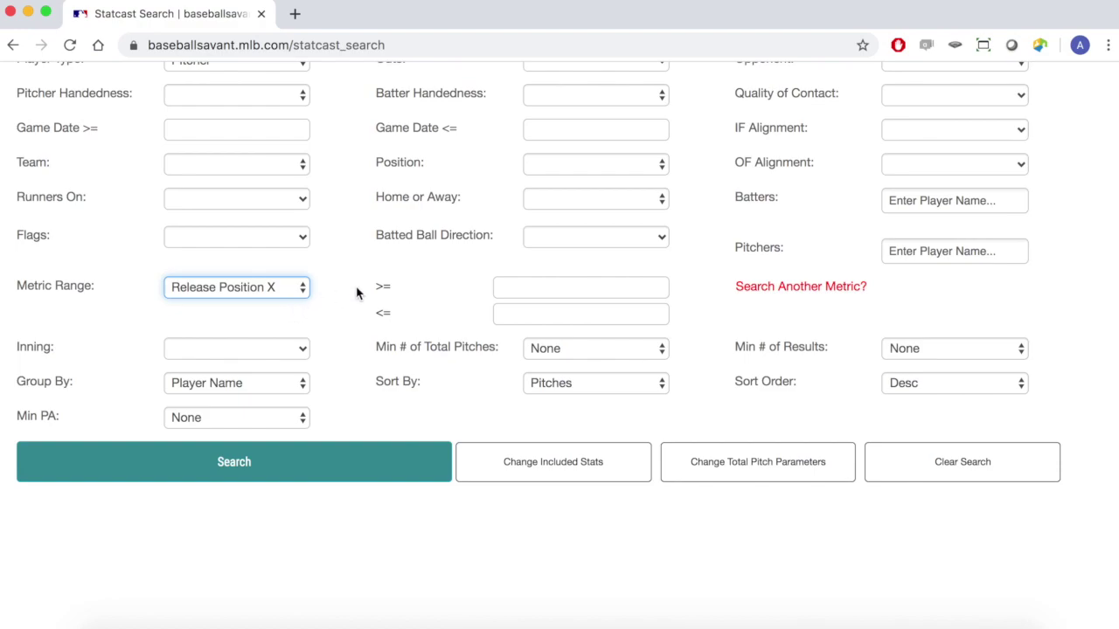
click(981, 253)
text(Clevi)
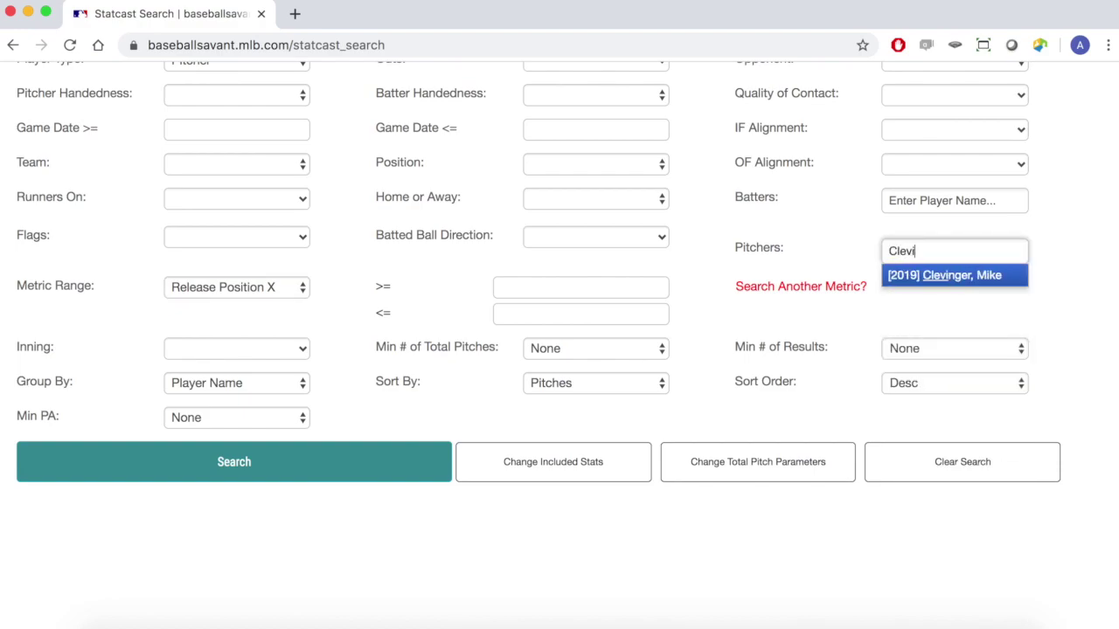
key(Return)
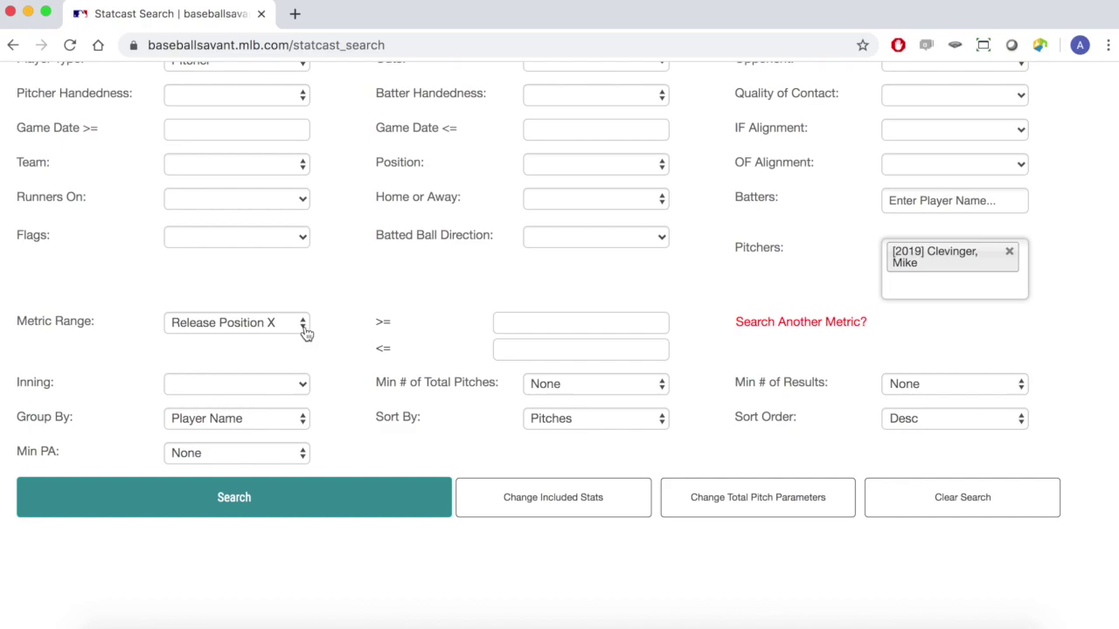
Limit the Release Position X range to values from 0 to 5 and run the search.
click(530, 332)
text(0)
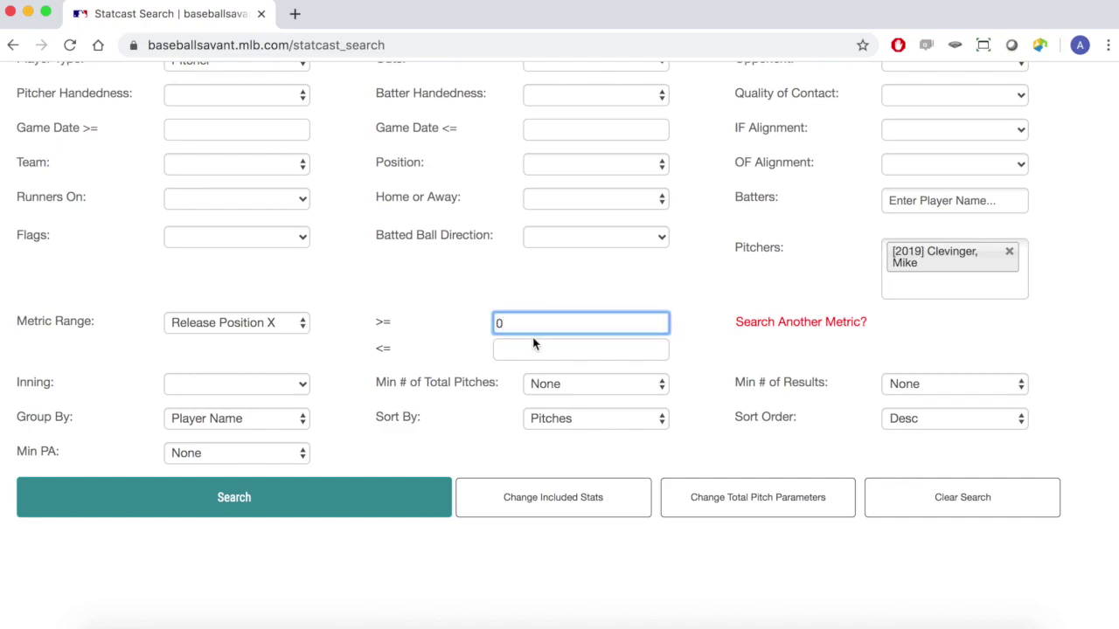
click(525, 354)
text(5)
click(348, 541)
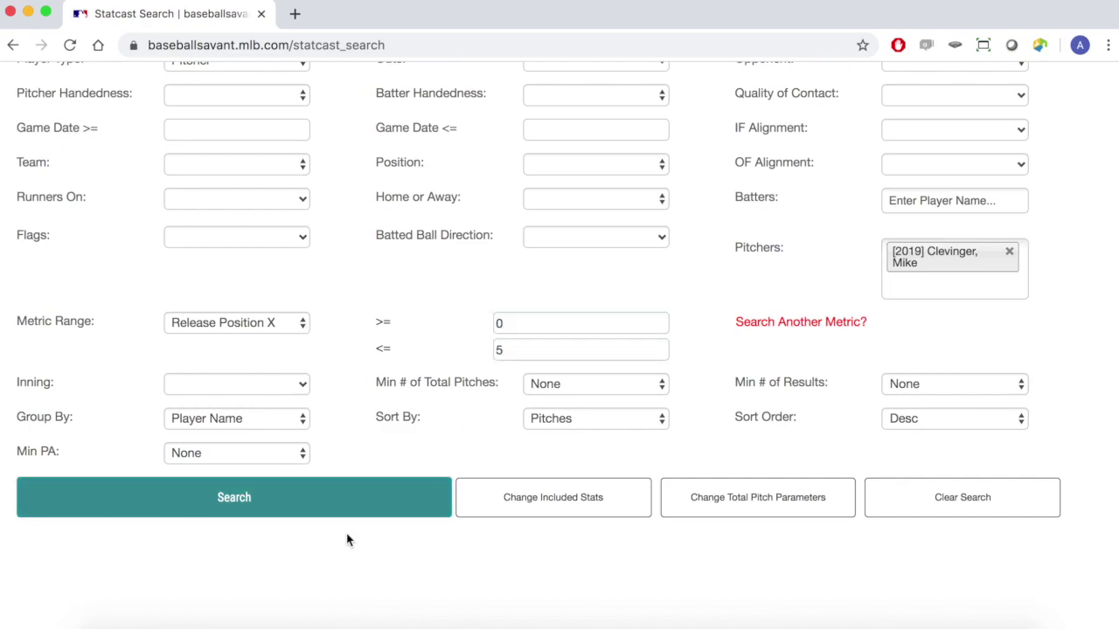
click(350, 512)
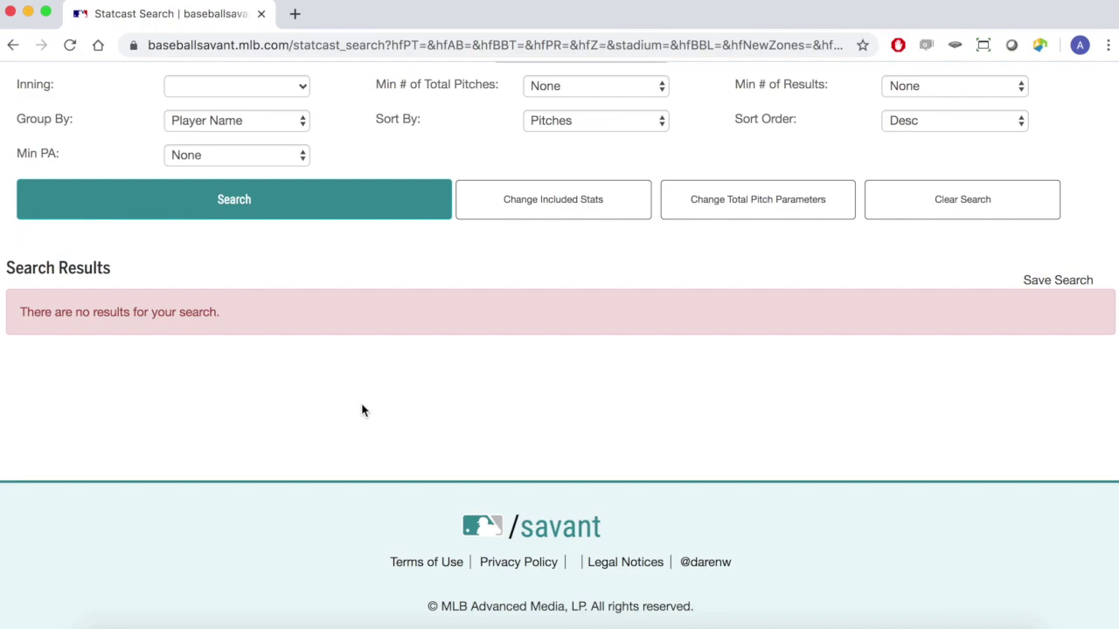
Change the Release Position X range to a minimum of -5 and a maximum of -1, and run the search again.
scroll(362, 411, up, 2)
click(517, 122)
key(BackSpace)
text(-5)
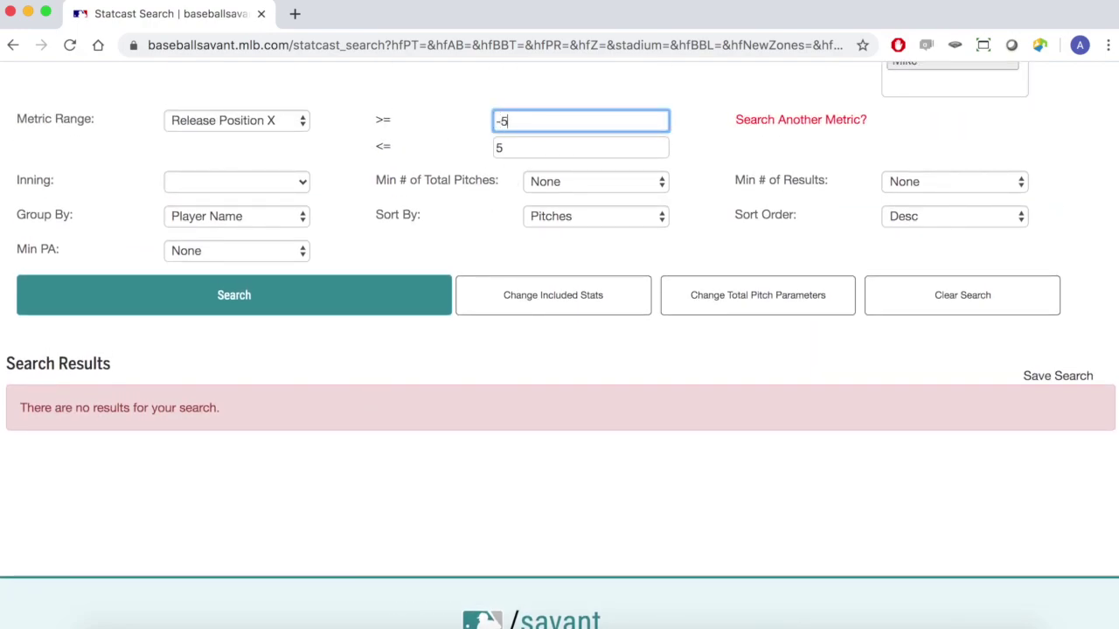
key(Tab)
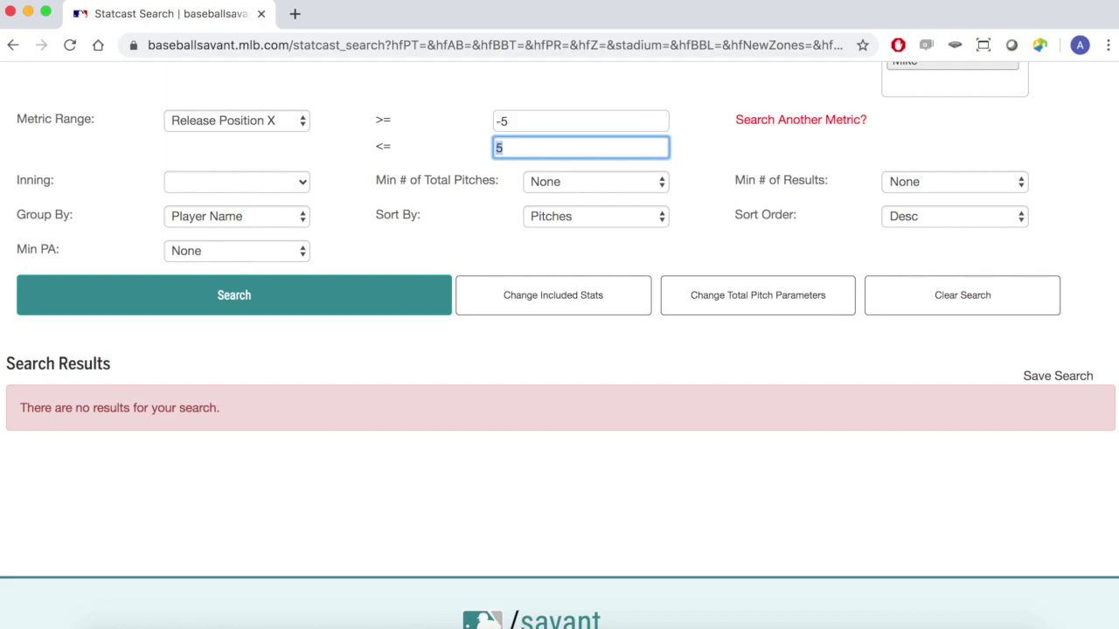
text(-1)
click(313, 306)
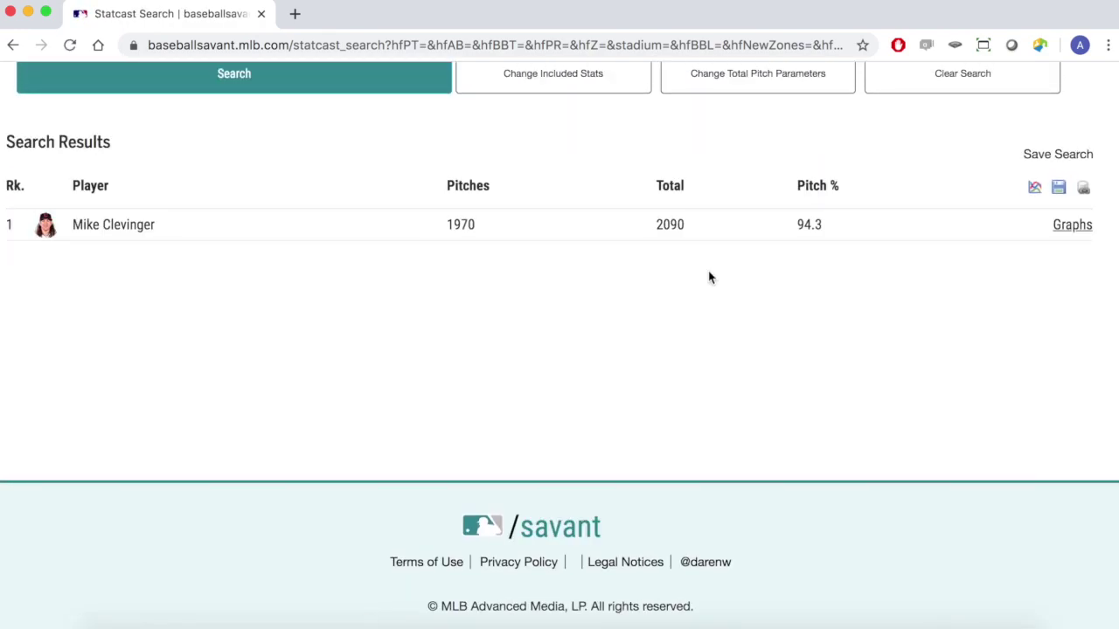
Open Mike Clevinger's Release Point Chart from the search results, examine the release points by pitch type, and close the chart.
scroll(819, 279, up, 5)
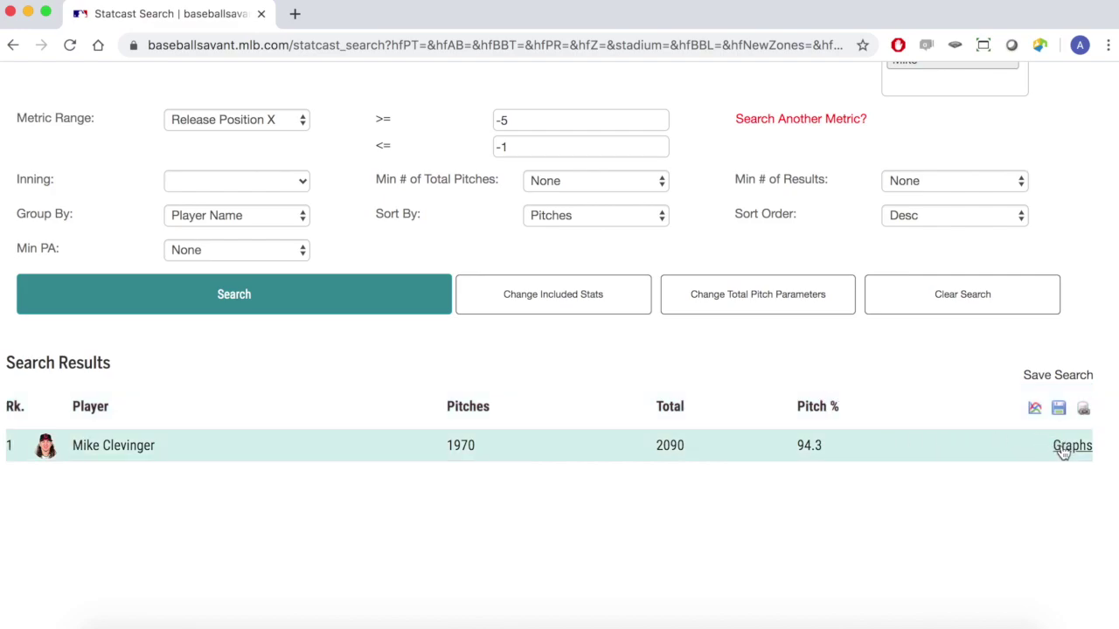
click(1063, 448)
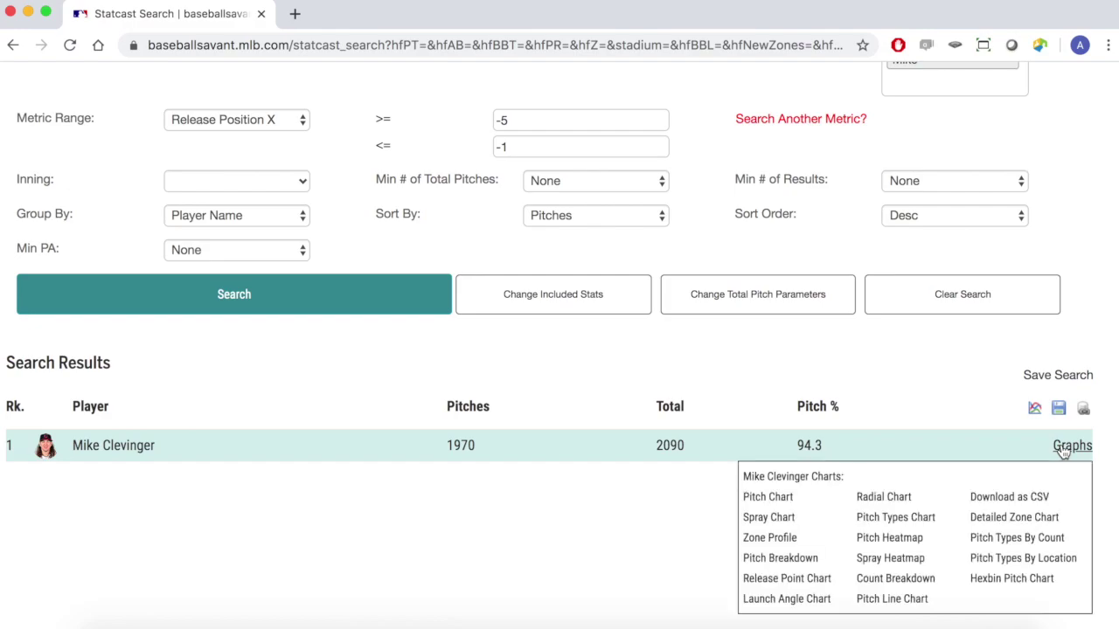
scroll(1061, 452, down, 1)
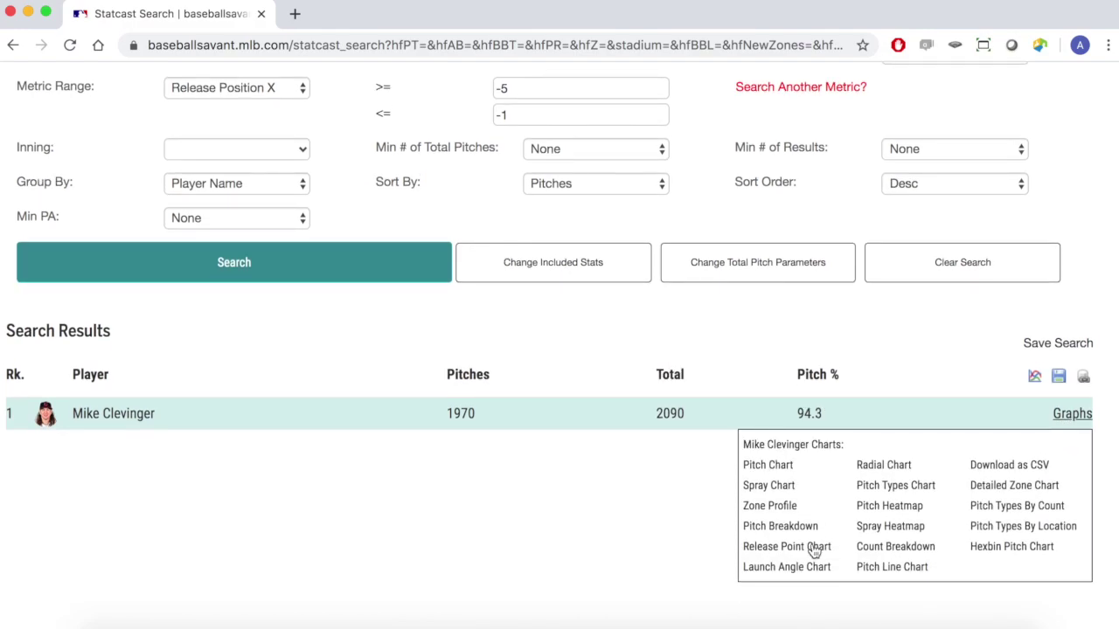
click(813, 548)
scroll(577, 456, down, 3)
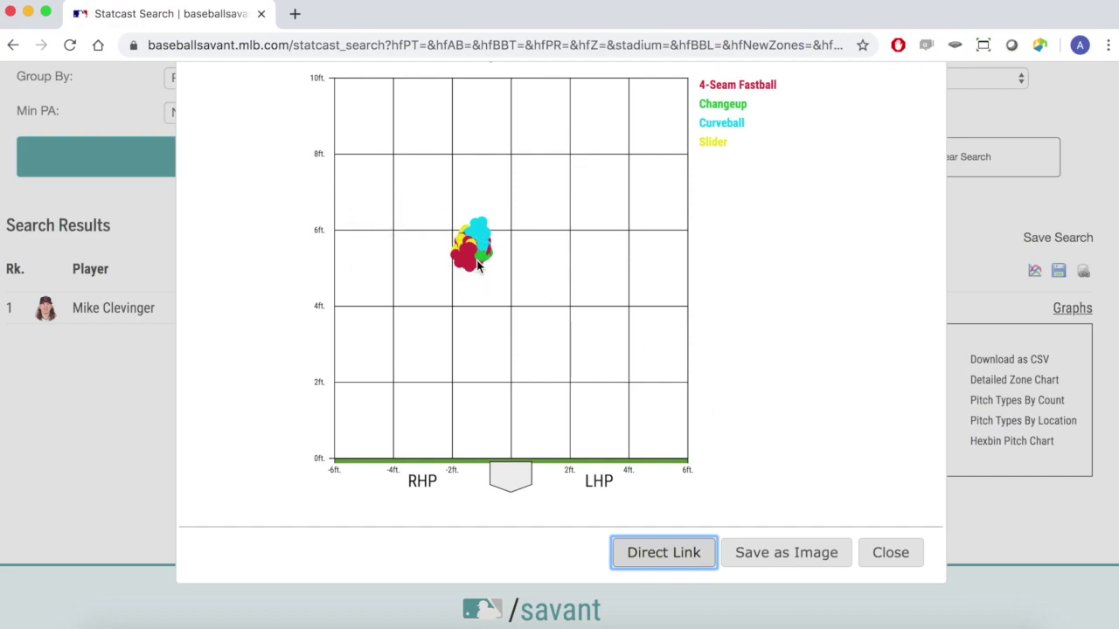
mouse_move(485, 262)
click(874, 554)
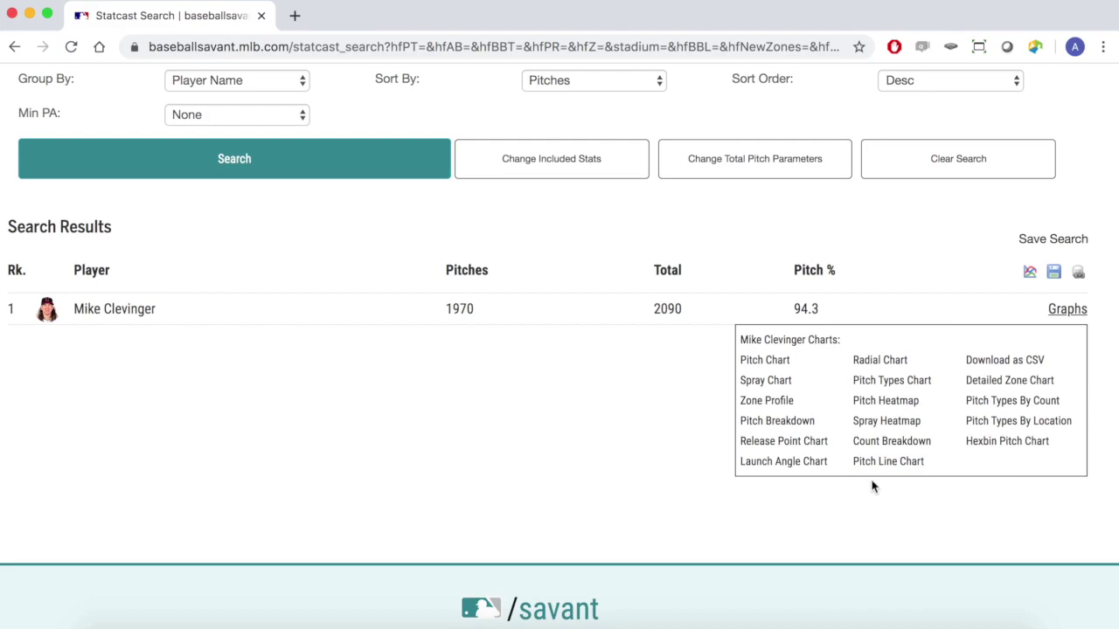
Examine the full list of Metric Range metrics and leave the metric blank.
scroll(439, 398, up, 3)
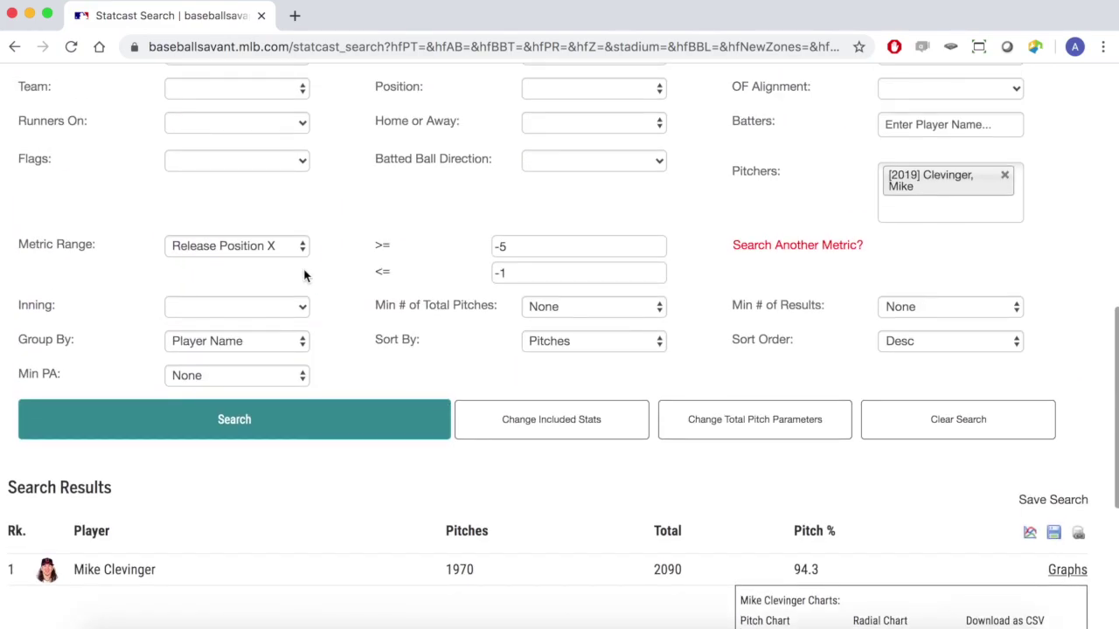
click(292, 246)
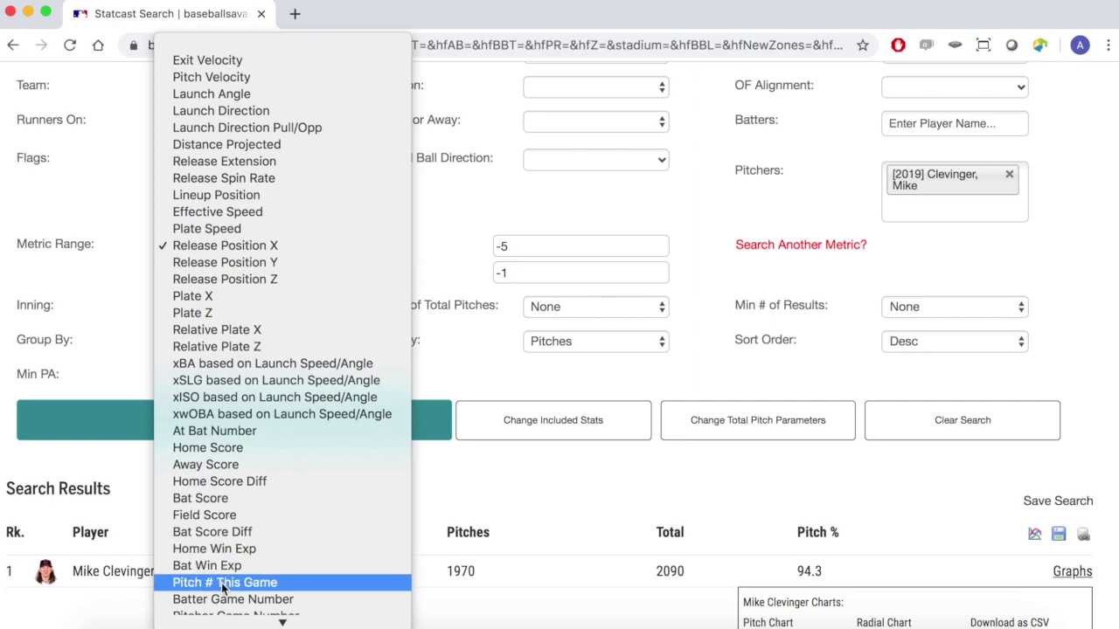
scroll(223, 590, down, 2)
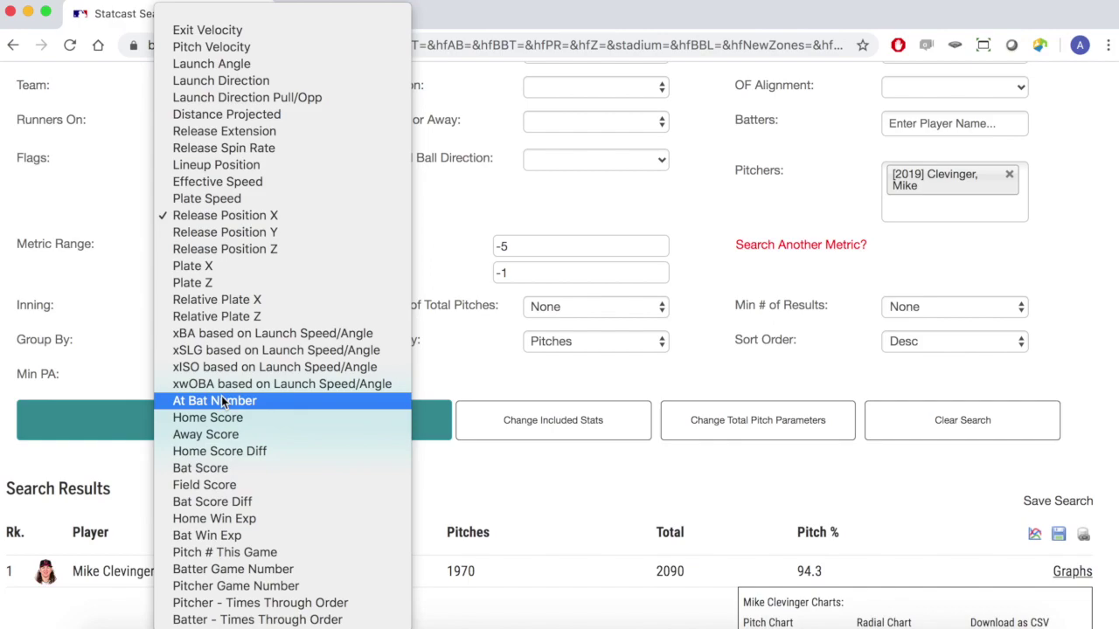
click(195, 19)
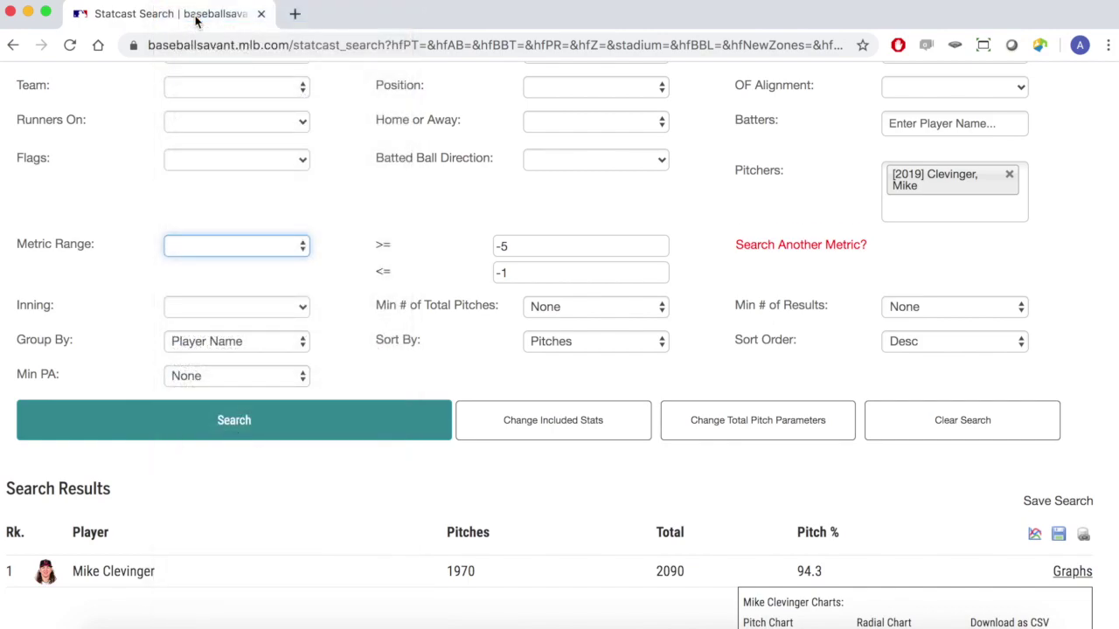
click(252, 250)
scroll(277, 468, down, 5)
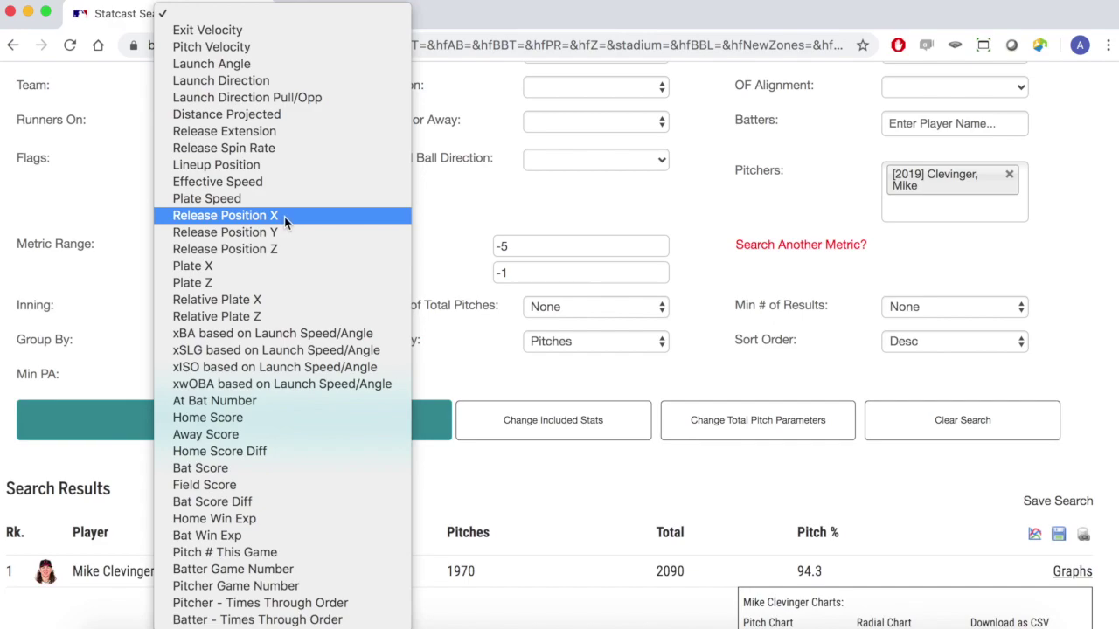
click(118, 239)
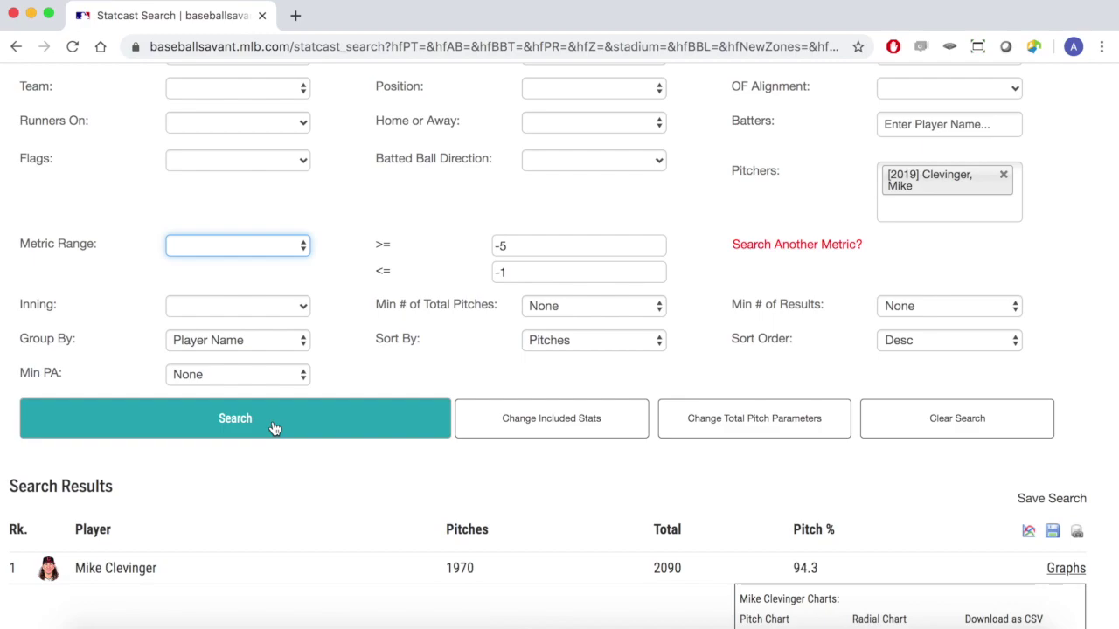
Clear the entire search to reset all filters to their defaults.
click(273, 429)
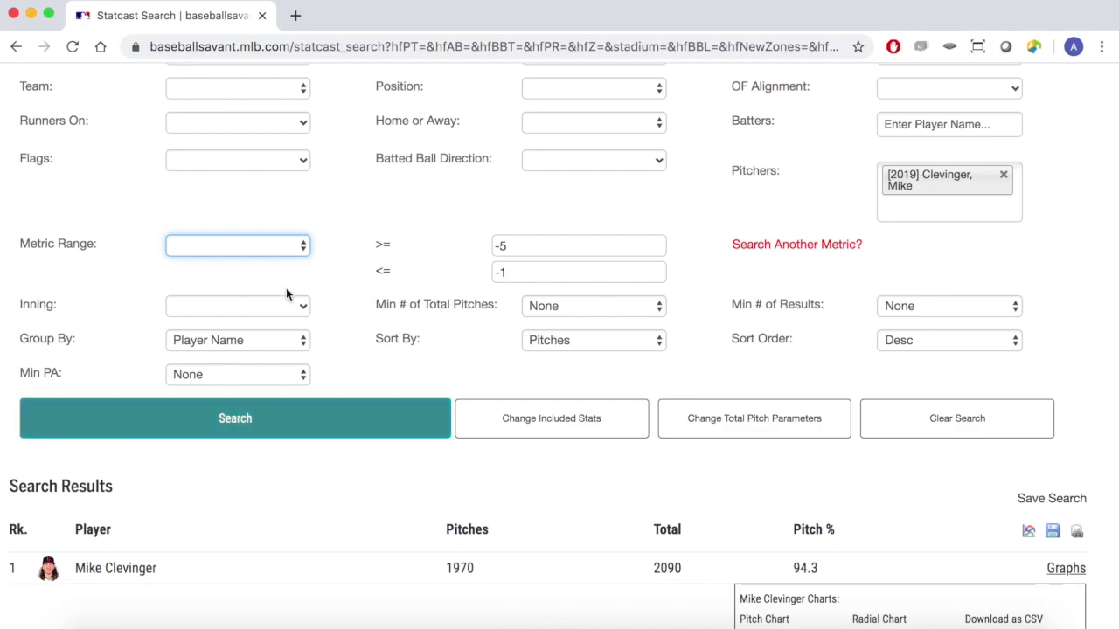
click(902, 425)
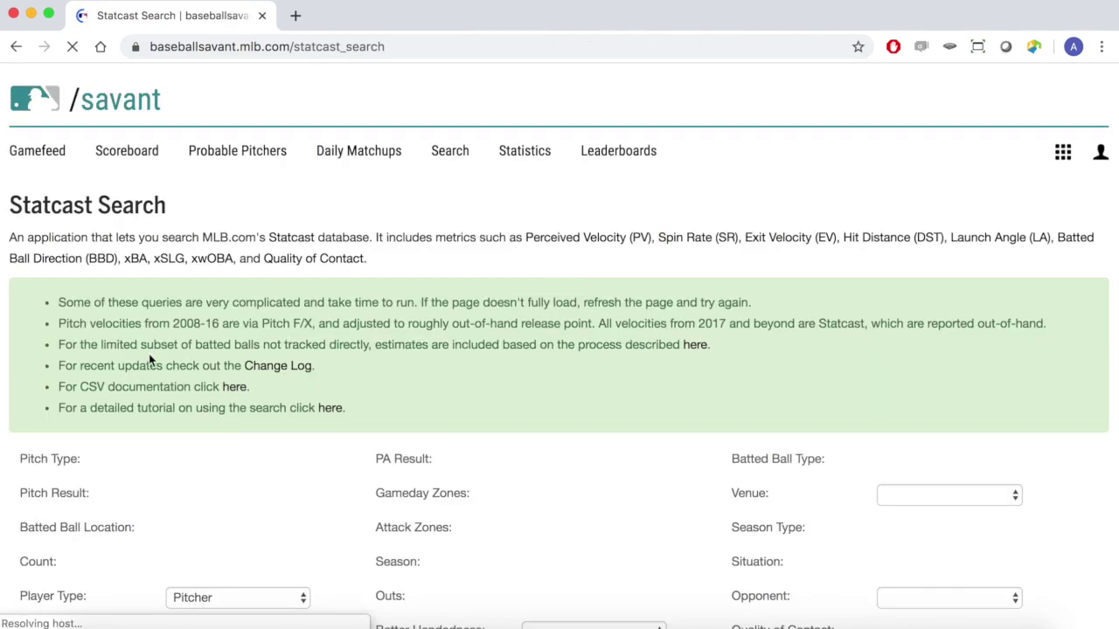
scroll(149, 361, down, 10)
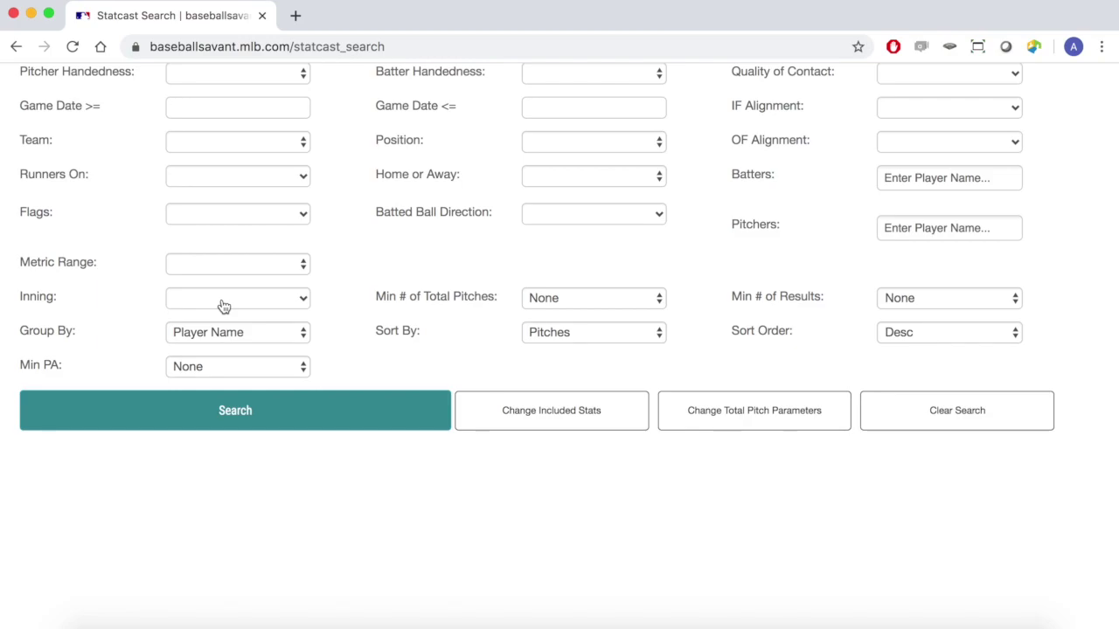
Restrict the Inning filter to inning 9 and Extra Innings.
click(224, 305)
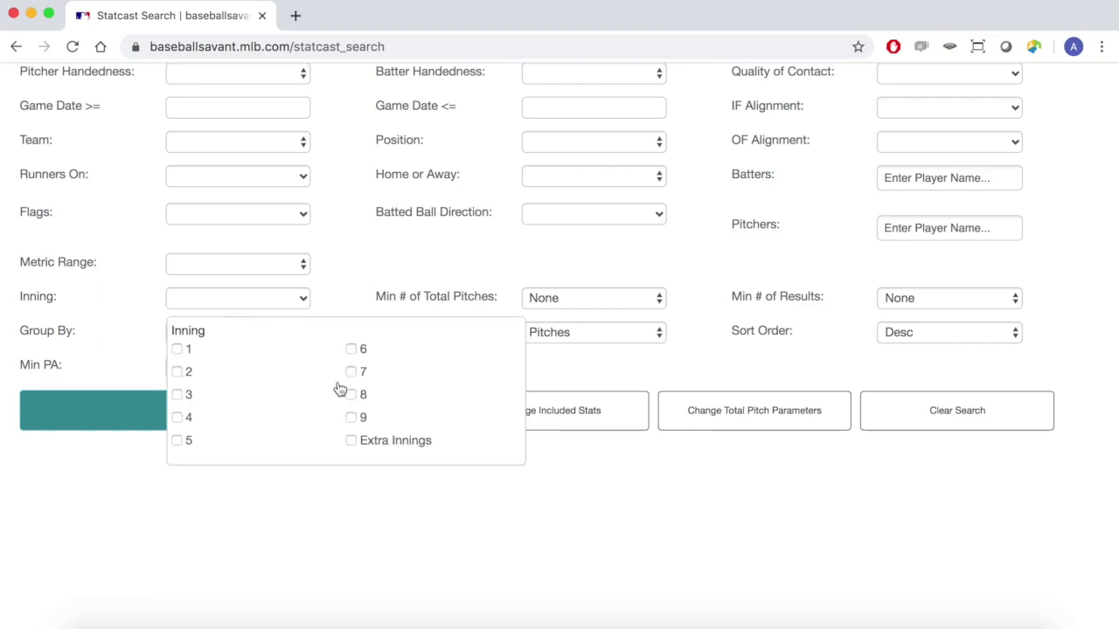
click(362, 421)
click(360, 444)
click(260, 304)
scroll(406, 349, up, 5)
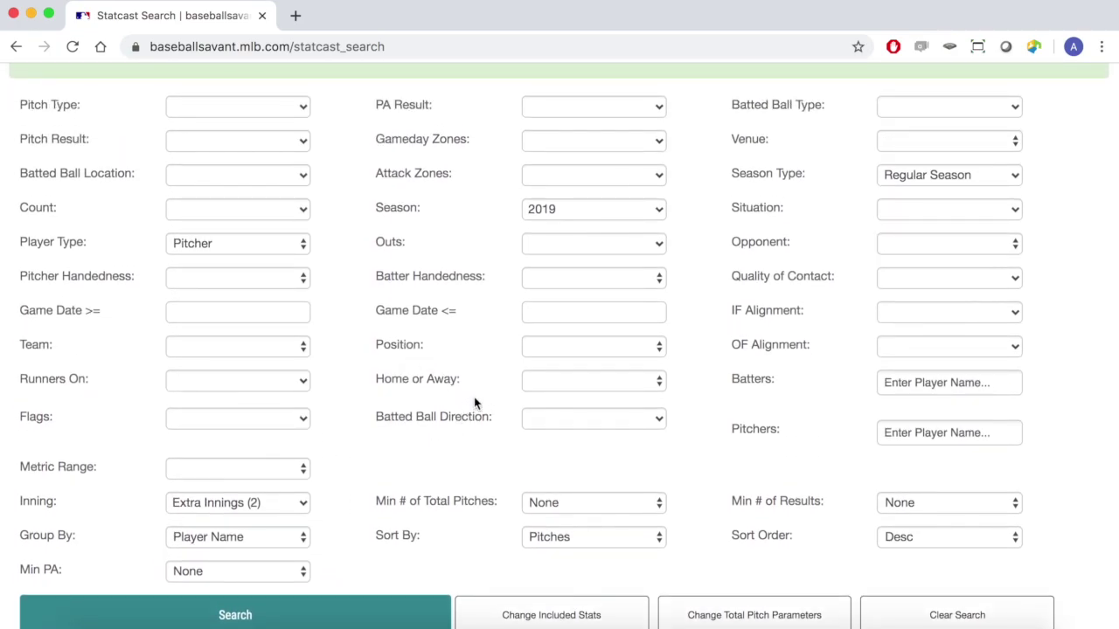
Set Home or Away to Home and limit the Situation filter to Go-ahead run at plate and Go-ahead run on base.
click(536, 381)
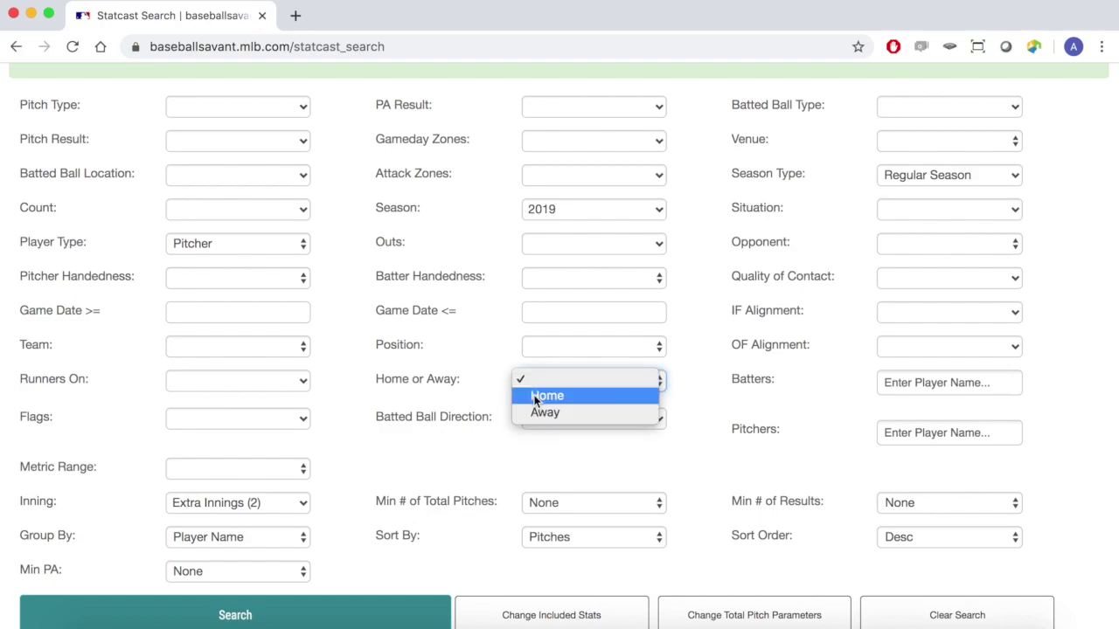
click(536, 397)
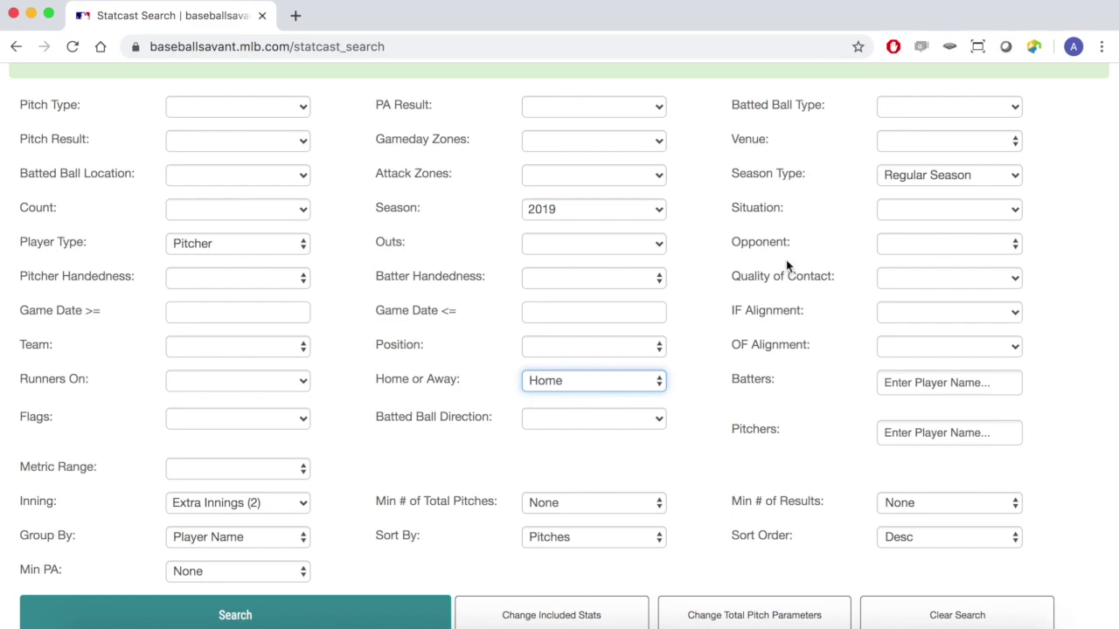
click(891, 215)
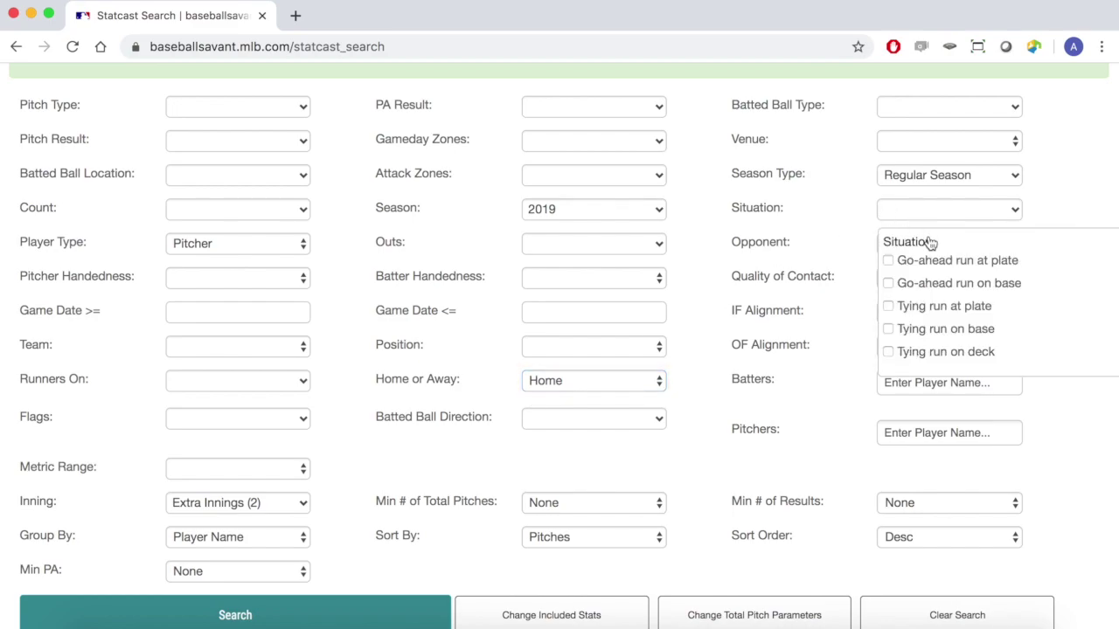
click(916, 261)
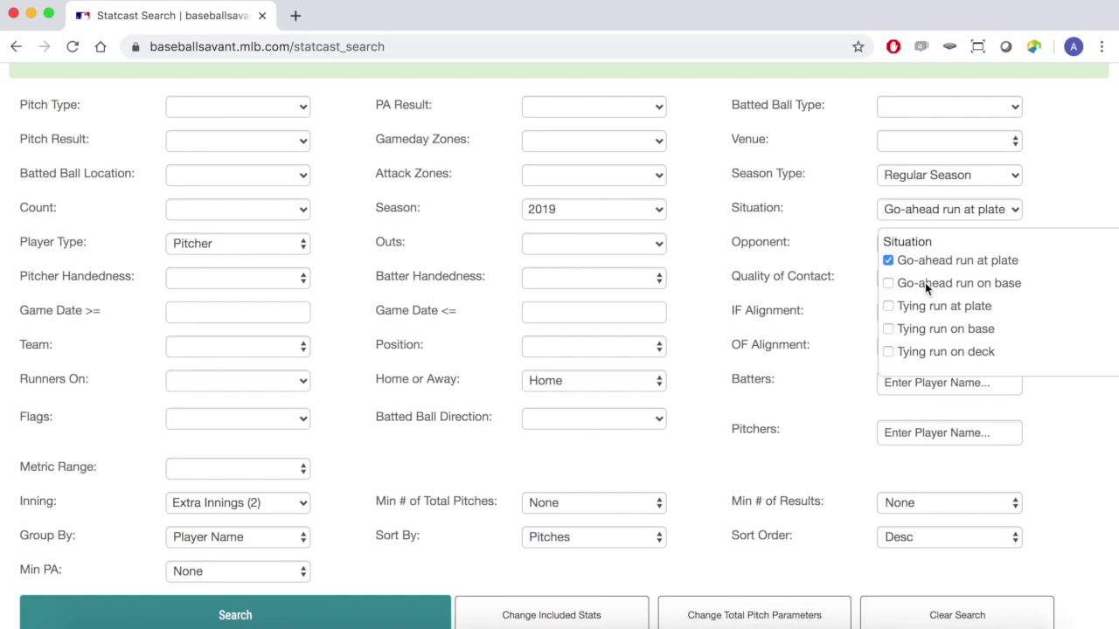
click(925, 282)
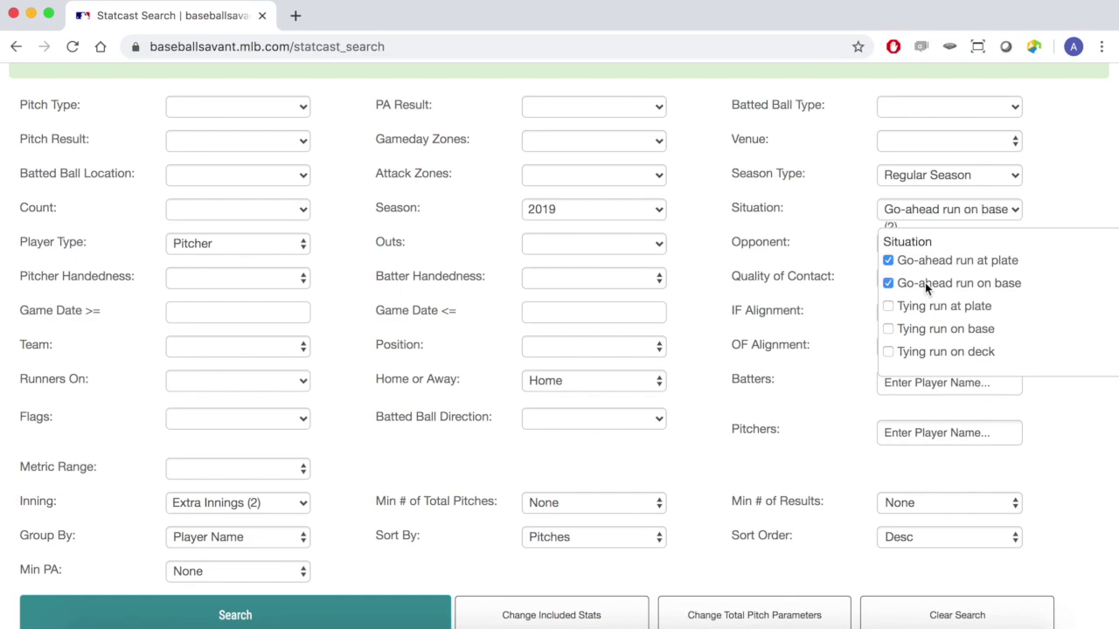
click(918, 214)
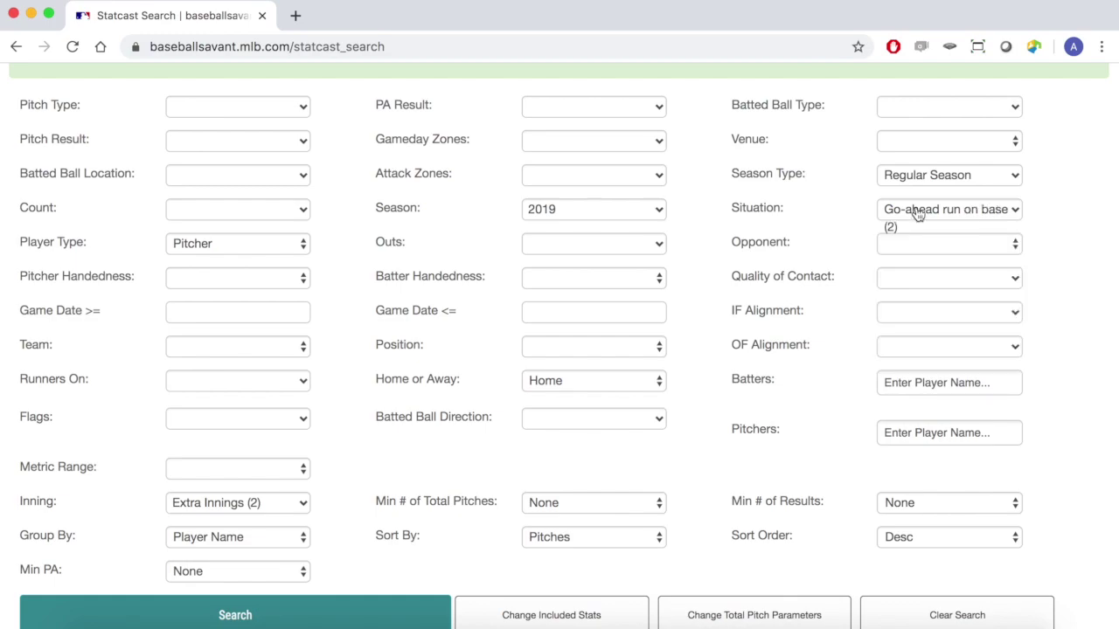
Restrict PA Result to Home Run and run the search for pitchers.
click(600, 114)
click(578, 224)
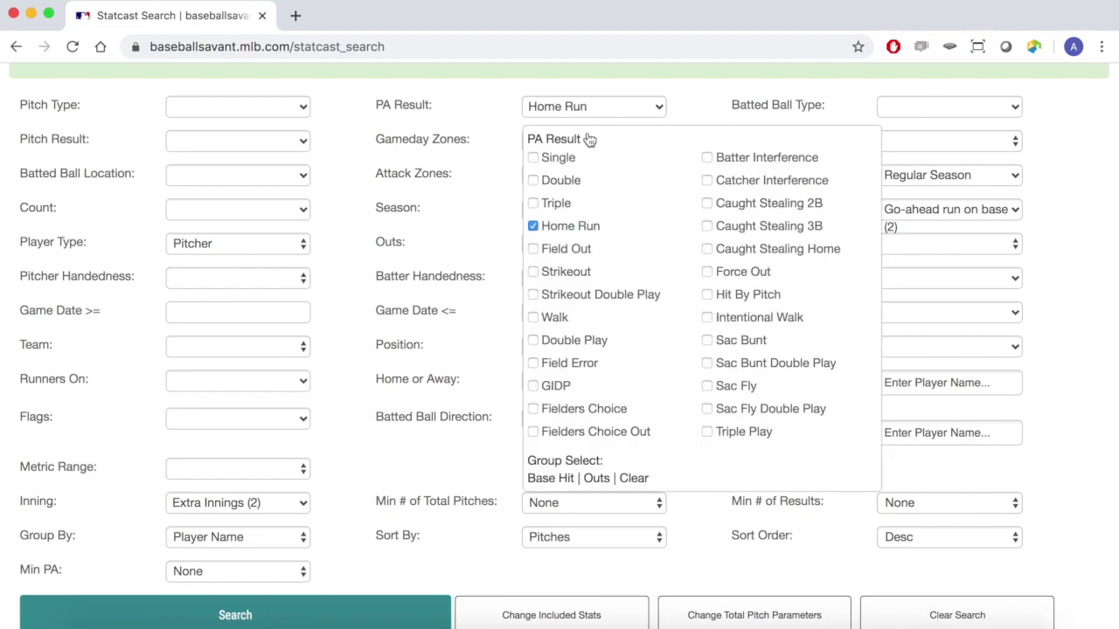
click(590, 107)
scroll(342, 464, down, 2)
click(282, 560)
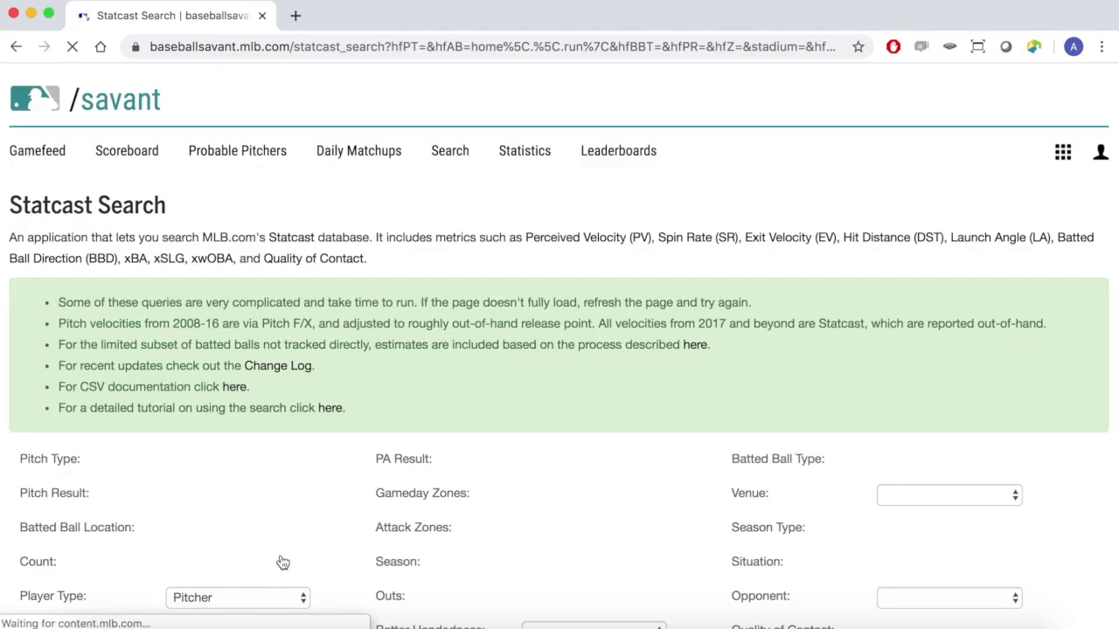
Examine which pitchers allowed late-inning go-ahead home runs and check the filters used, keeping Player Type as Pitcher.
scroll(282, 562, up, 10)
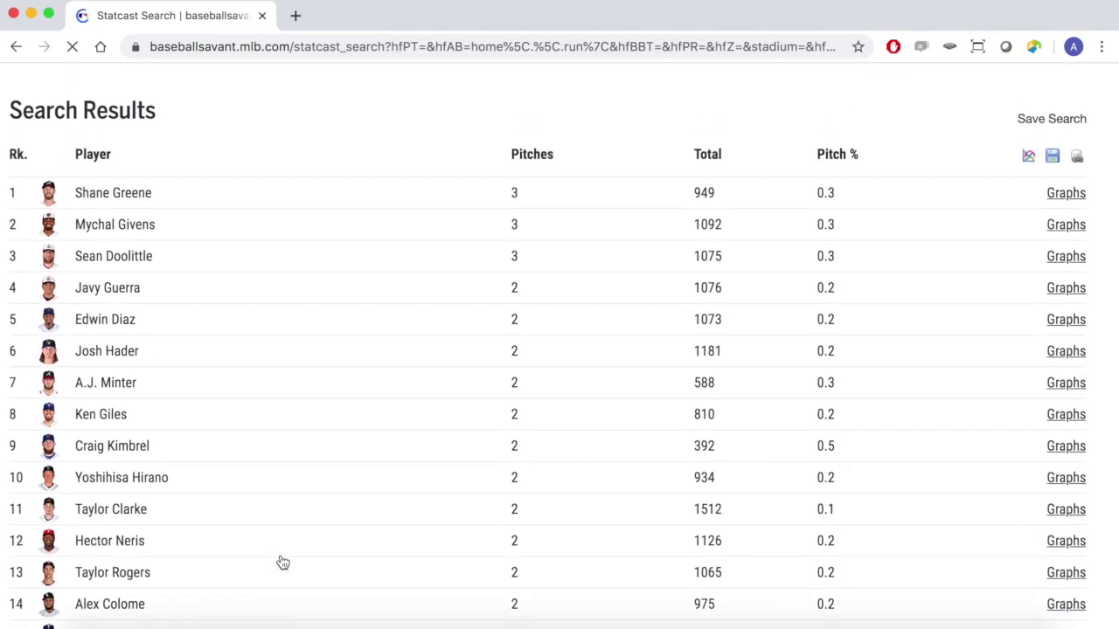
scroll(282, 562, up, 5)
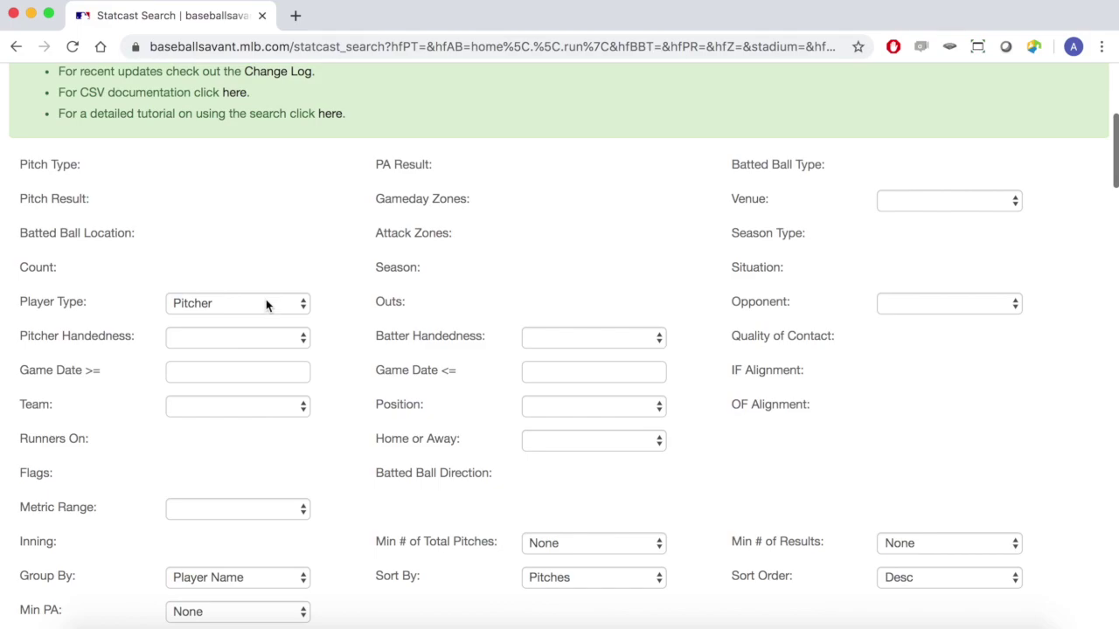
click(266, 304)
click(346, 286)
scroll(345, 288, down, 1)
scroll(344, 288, down, 4)
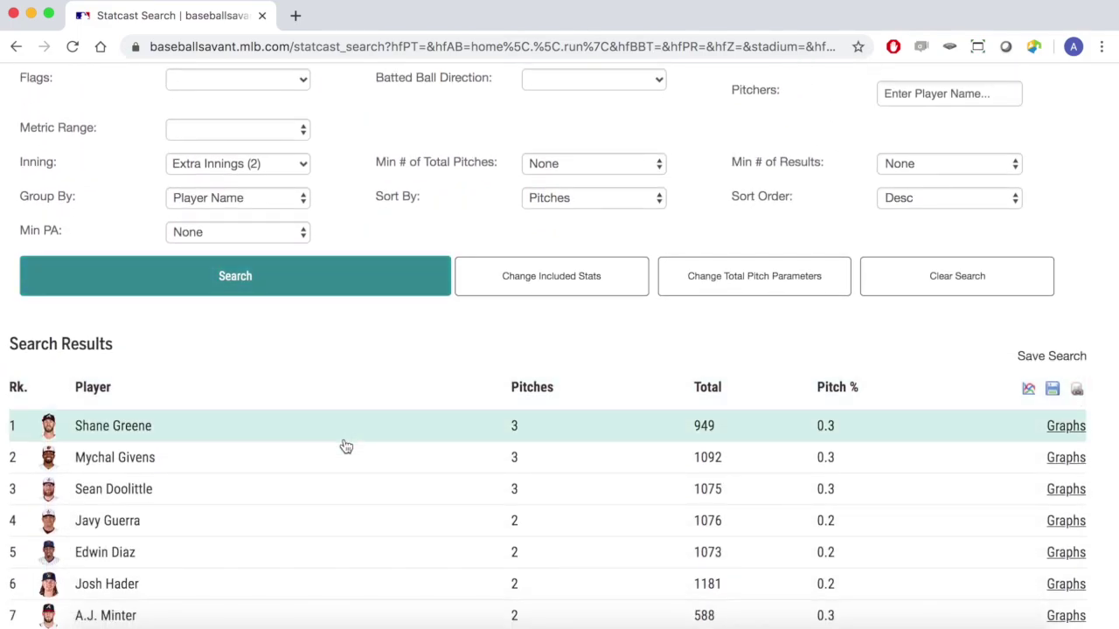
scroll(346, 446, down, 1)
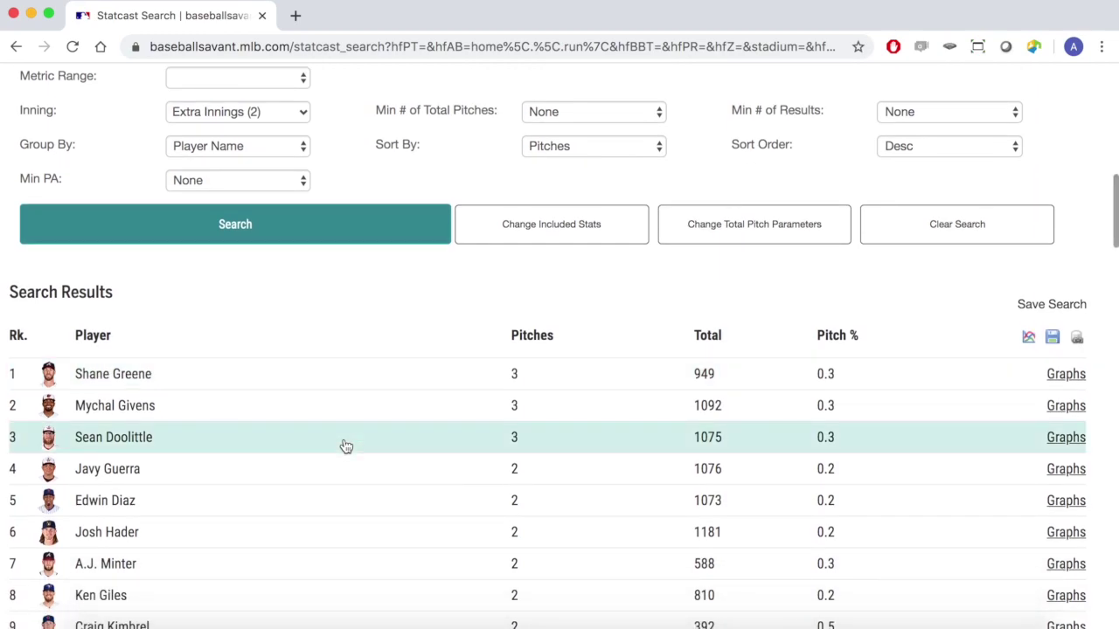
scroll(346, 447, down, 1)
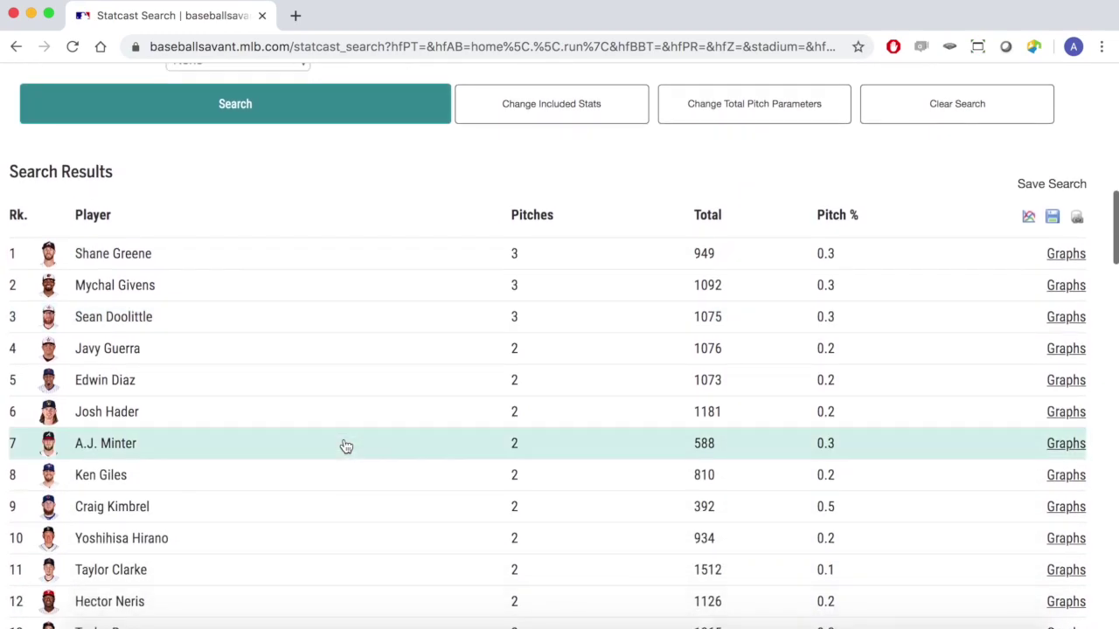
scroll(346, 447, up, 1)
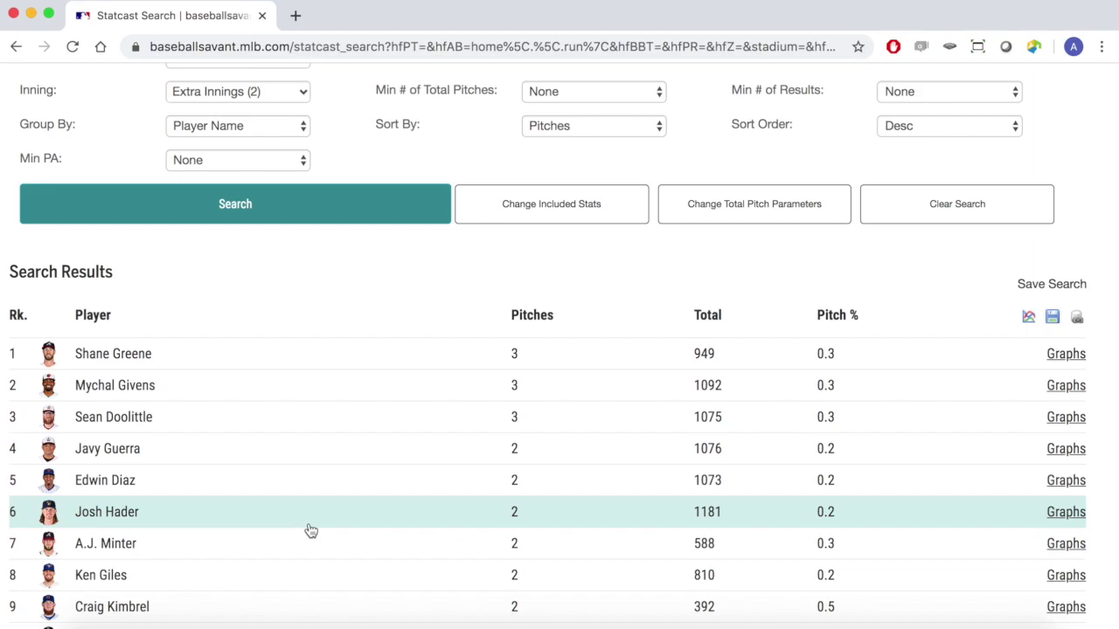
scroll(311, 529, up, 2)
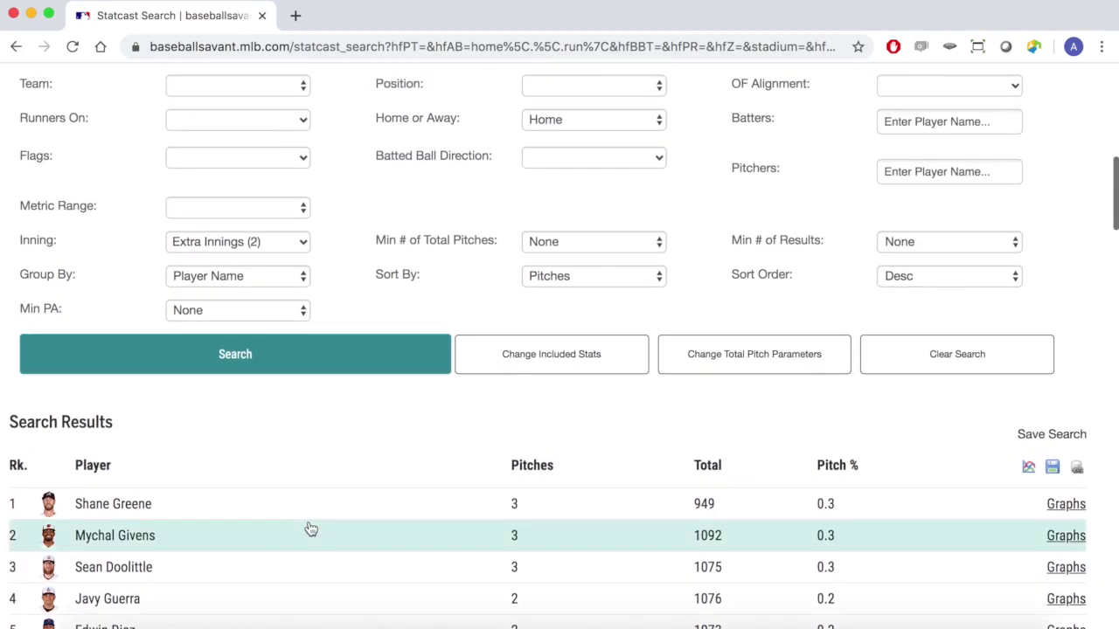
scroll(308, 530, down, 1)
scroll(308, 529, up, 4)
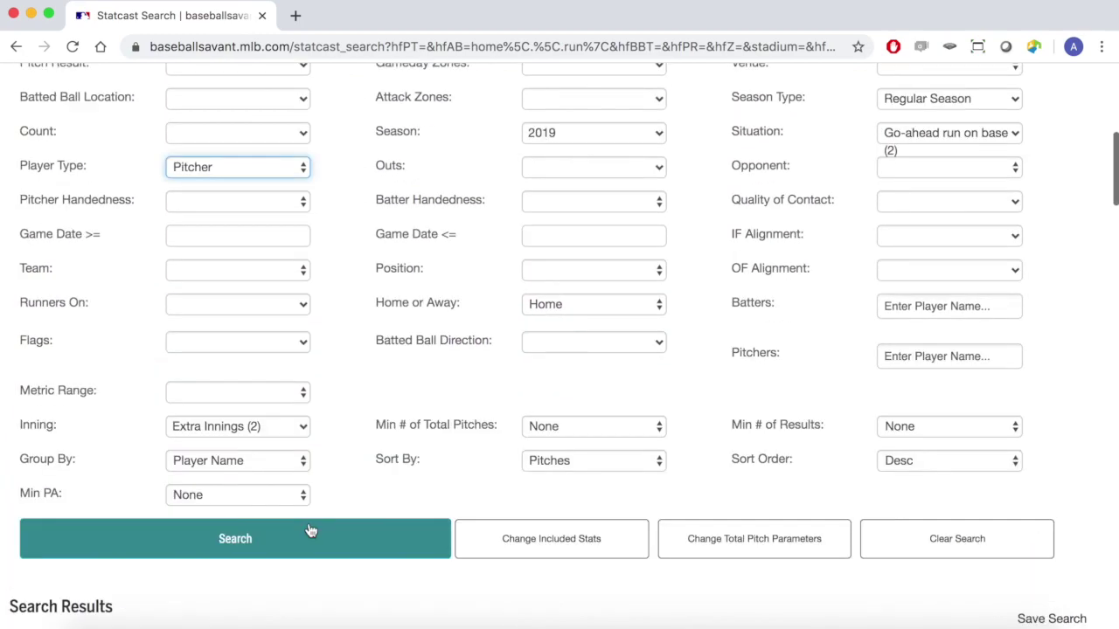
Change Player Type to Batter and rerun the late-inning home run search.
click(264, 330)
click(264, 339)
scroll(370, 349, down, 3)
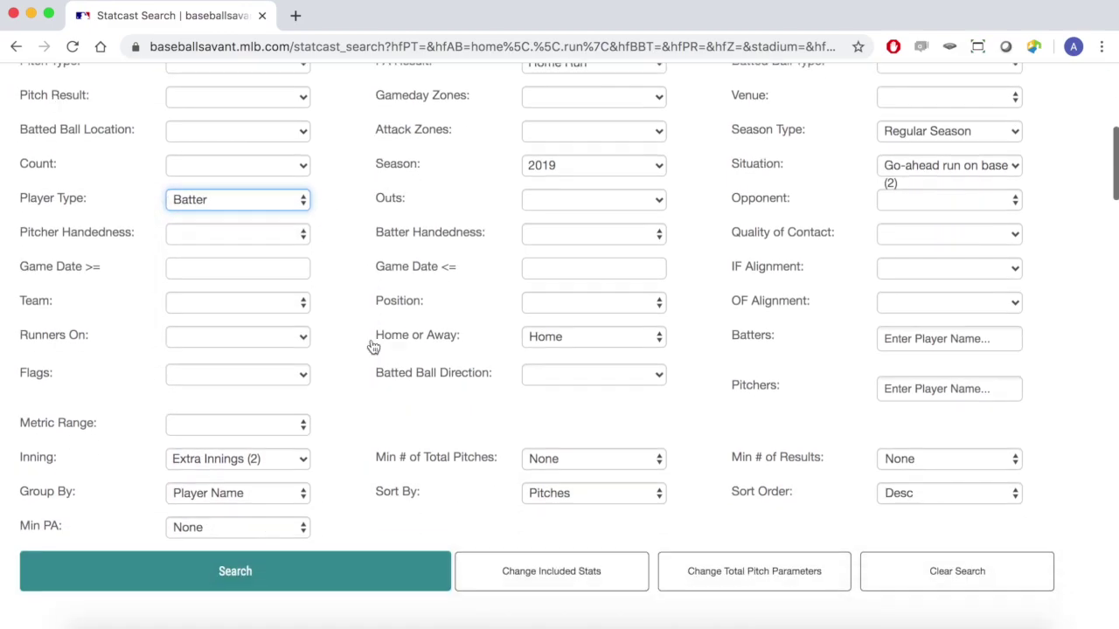
click(286, 532)
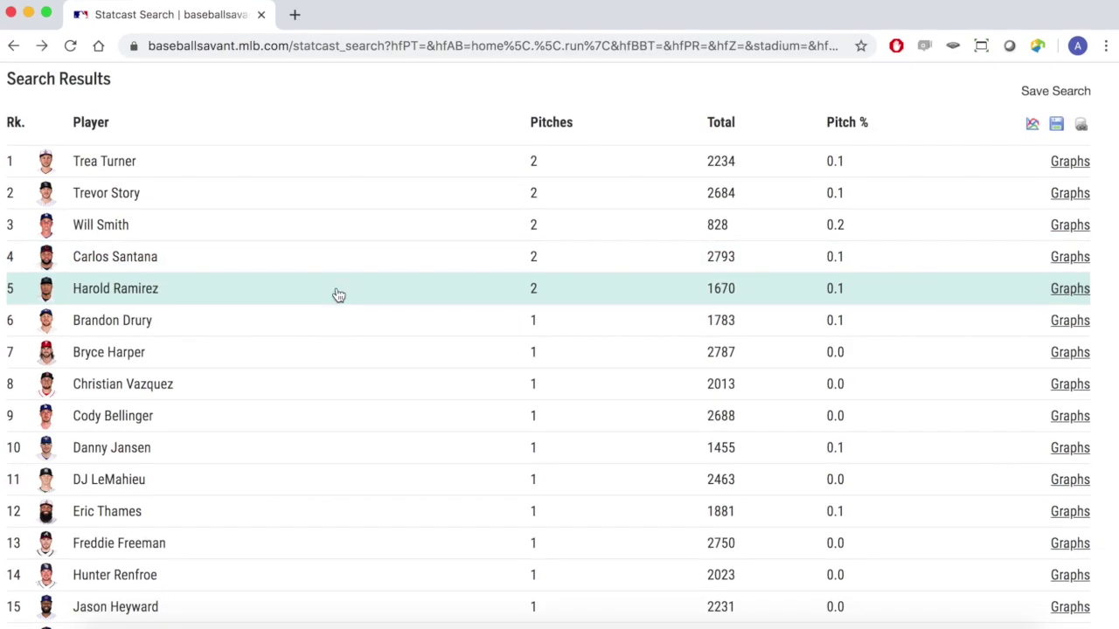
Clear the batter search to reset every filter to its default.
scroll(337, 294, up, 5)
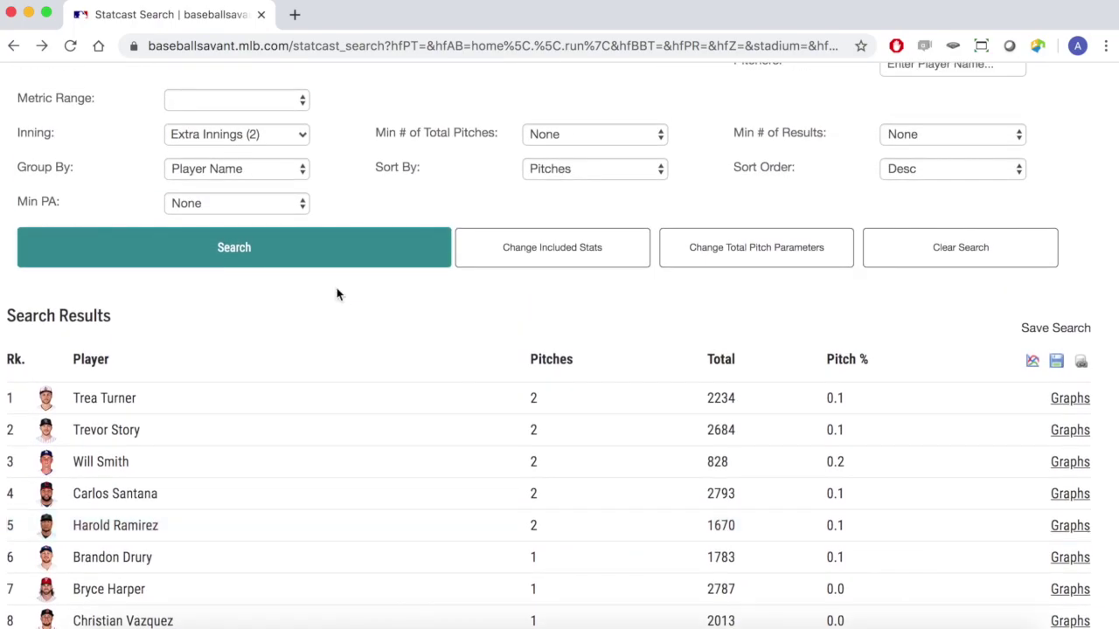
scroll(337, 295, up, 2)
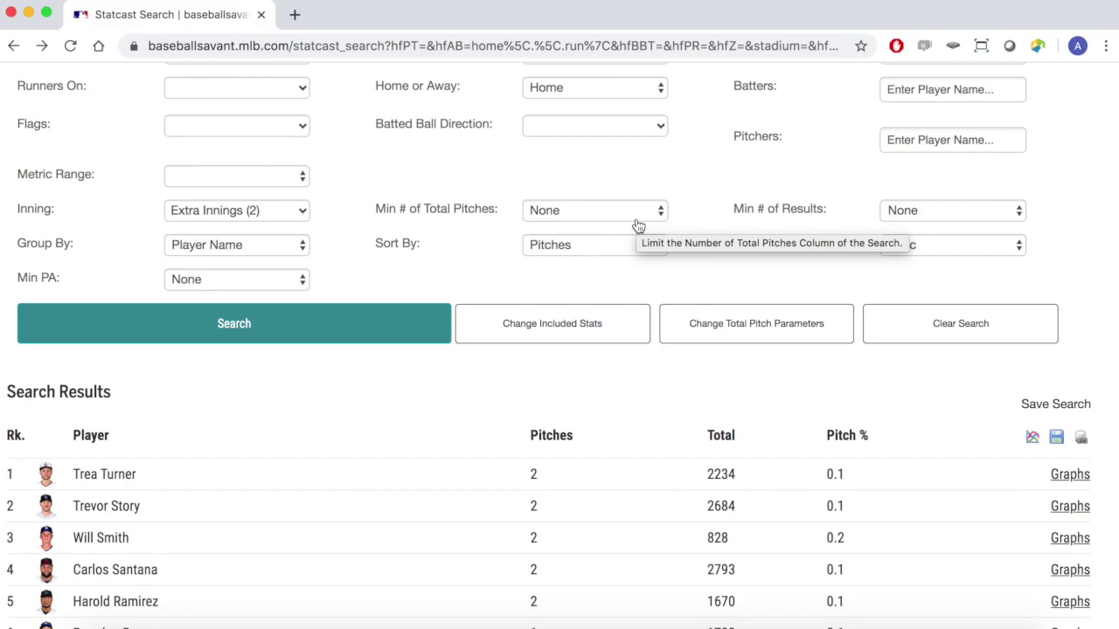
click(912, 322)
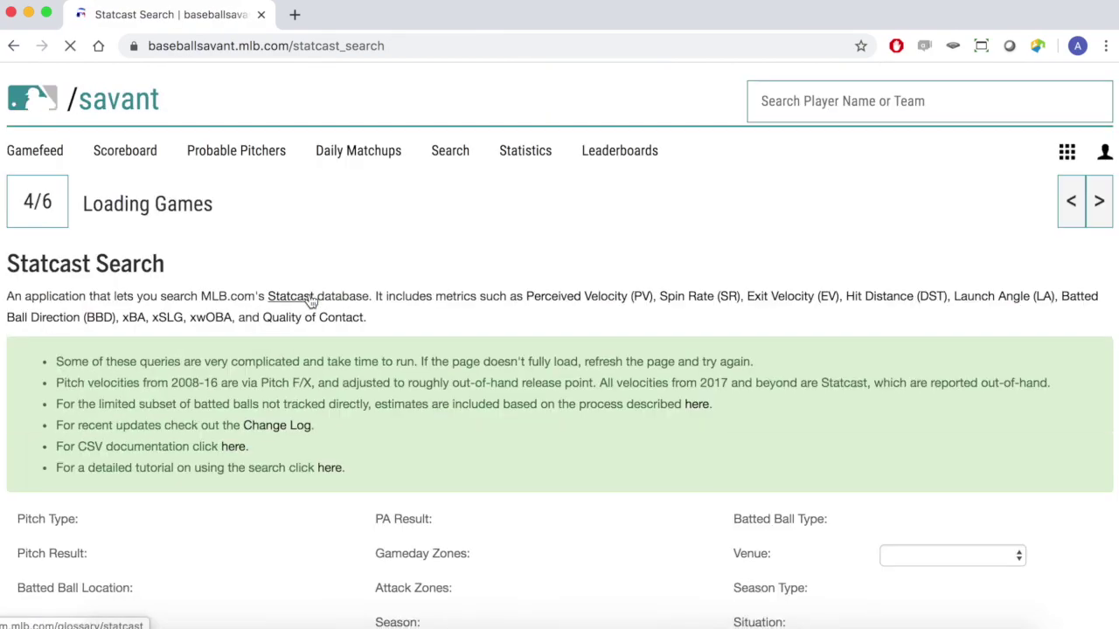
Filter Pitch Type to Fastball (4-seam) for 2019 pitchers and run the search.
scroll(310, 301, down, 5)
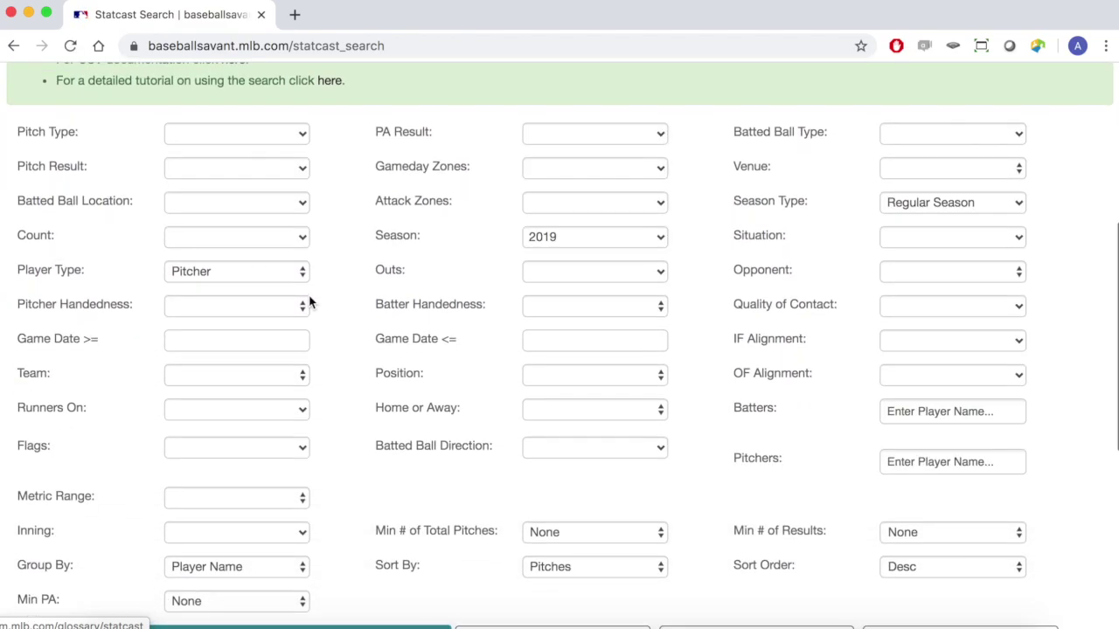
scroll(311, 301, up, 1)
click(289, 163)
click(260, 213)
click(261, 170)
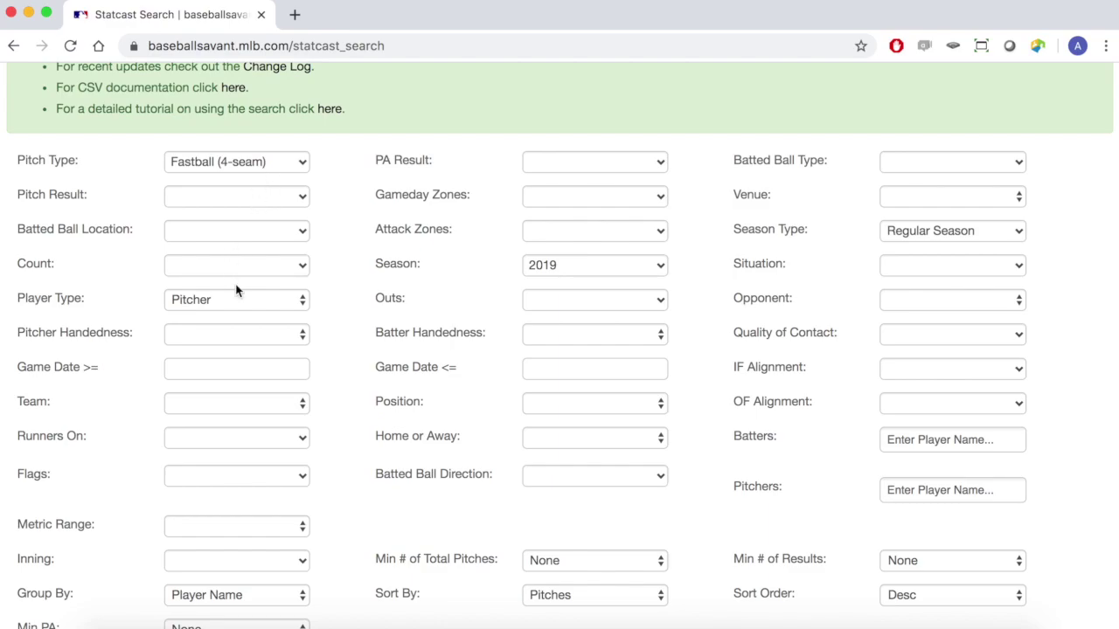
scroll(236, 294, down, 3)
click(229, 492)
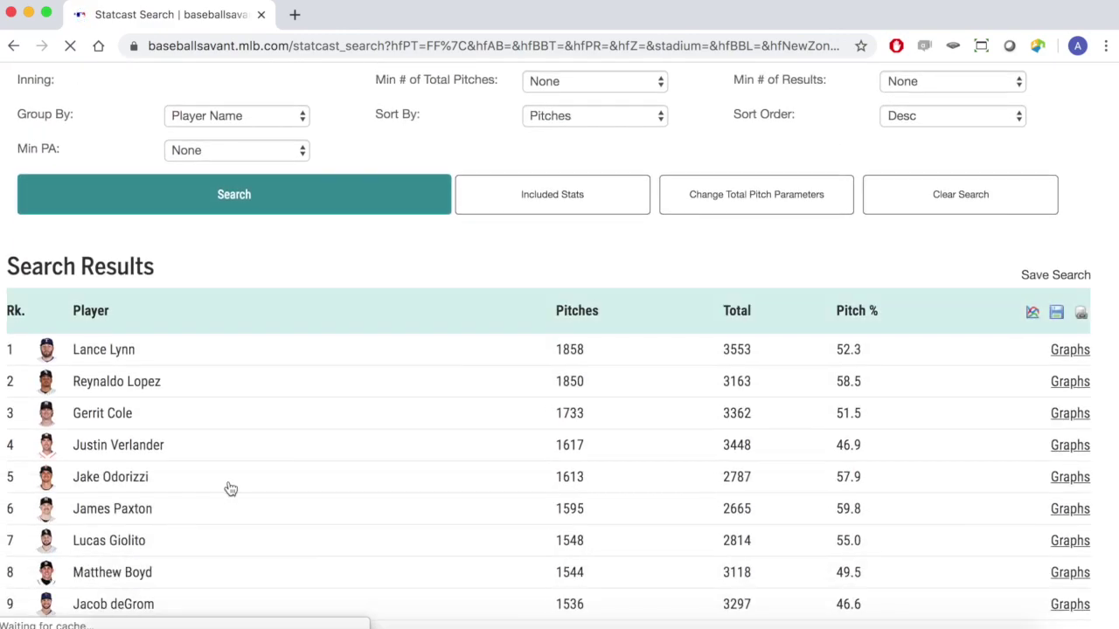
Review the four-seam fastball results and sort them by Pitch % from highest to lowest.
scroll(828, 437, down, 3)
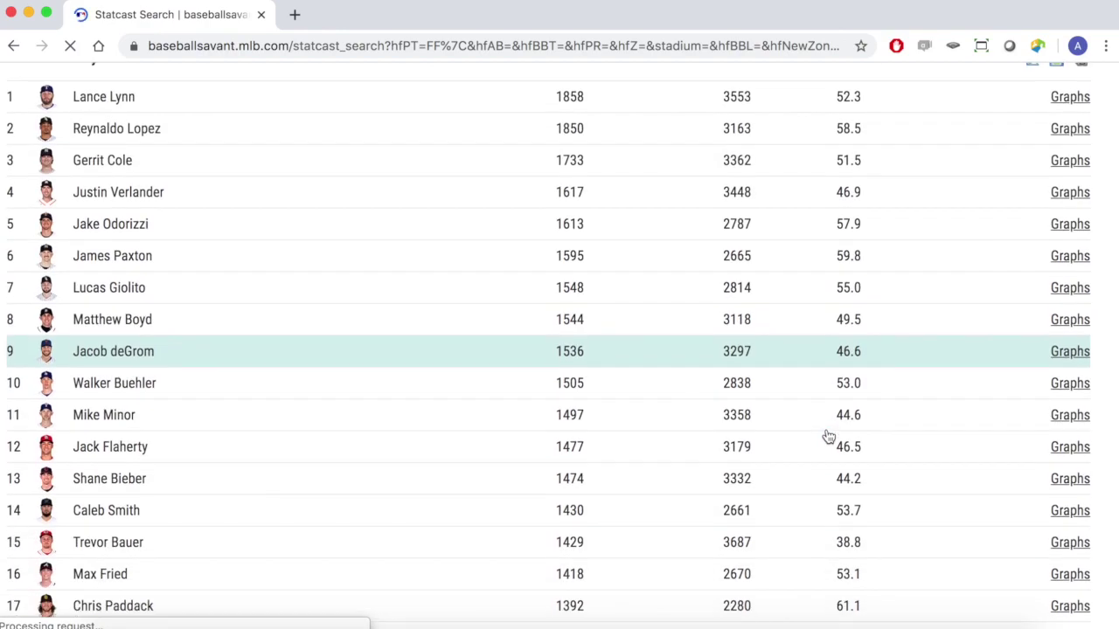
scroll(827, 437, up, 2)
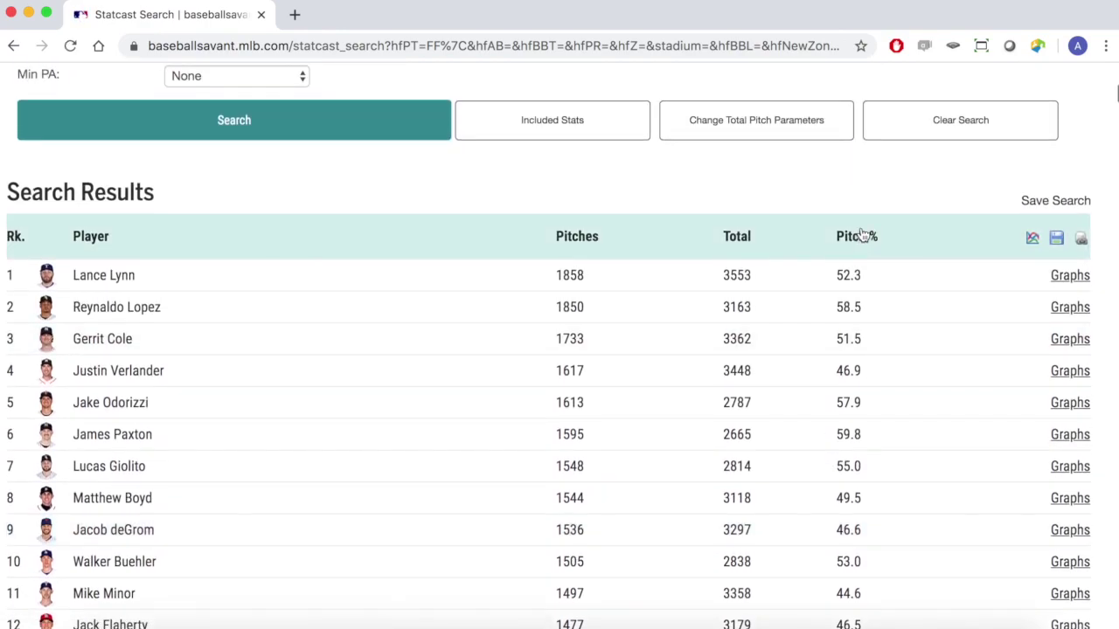
scroll(860, 263, up, 1)
click(853, 303)
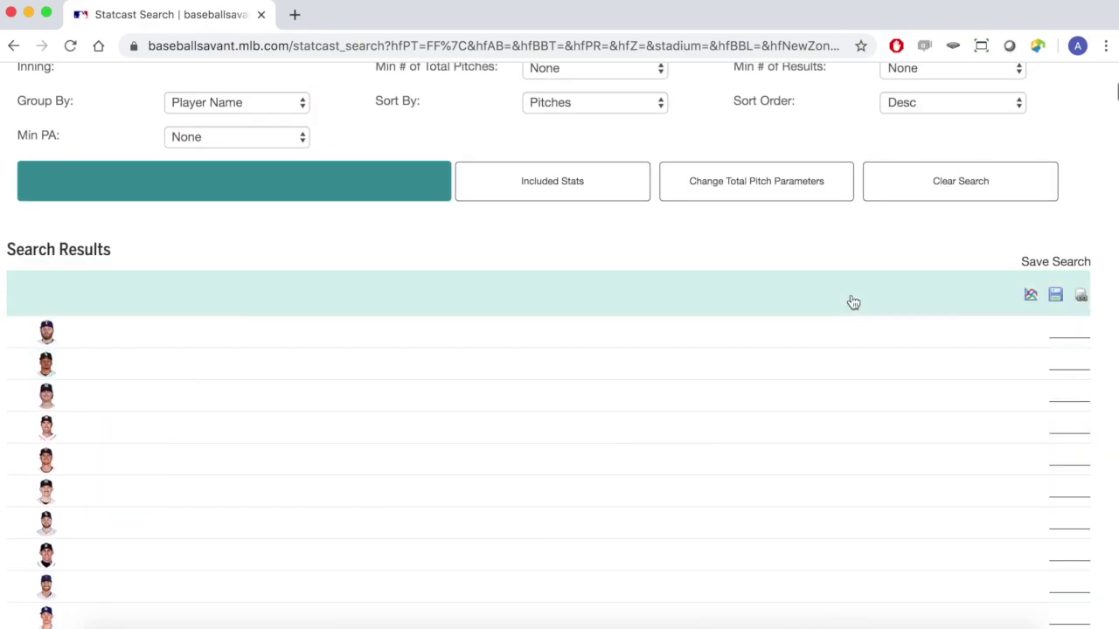
click(853, 302)
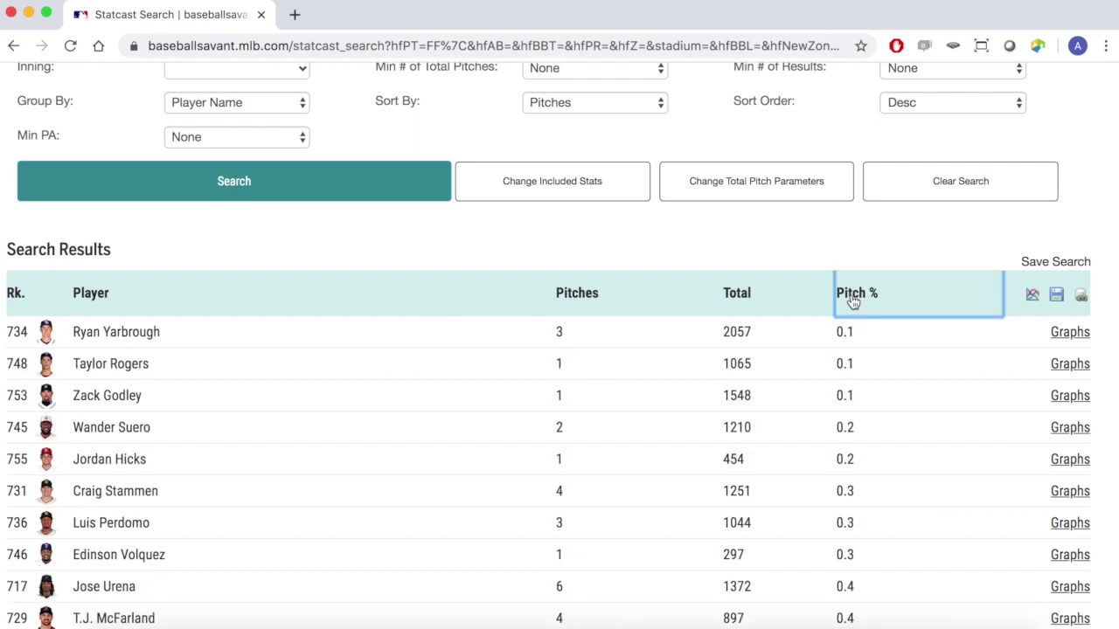
click(853, 302)
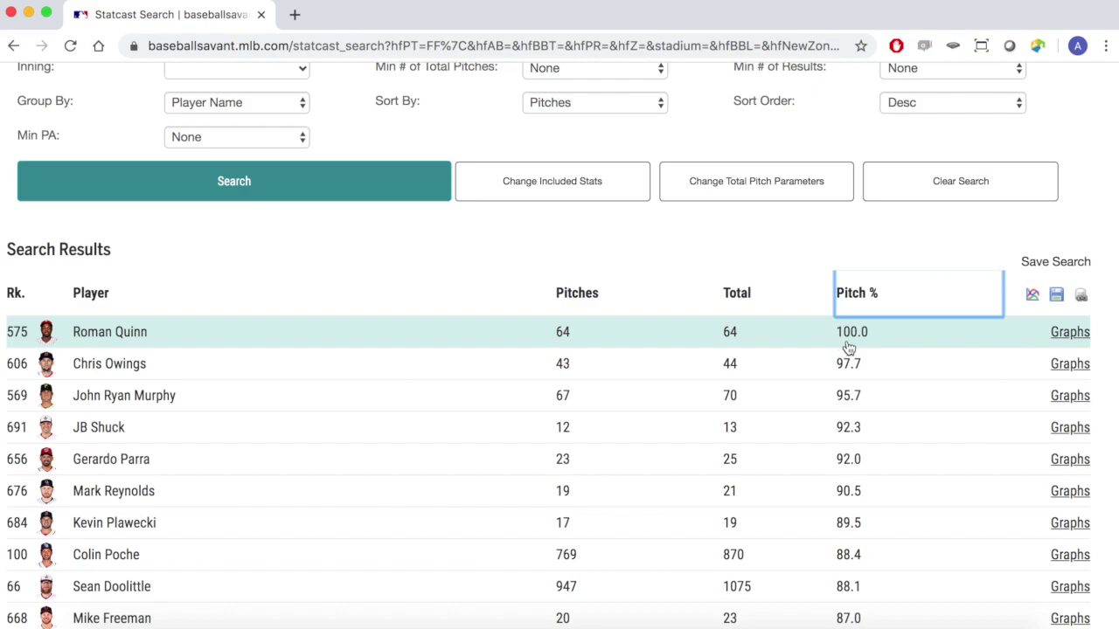
Set Min # of Total Pitches to 500 Pitches and rerun the fastball search.
scroll(847, 348, up, 3)
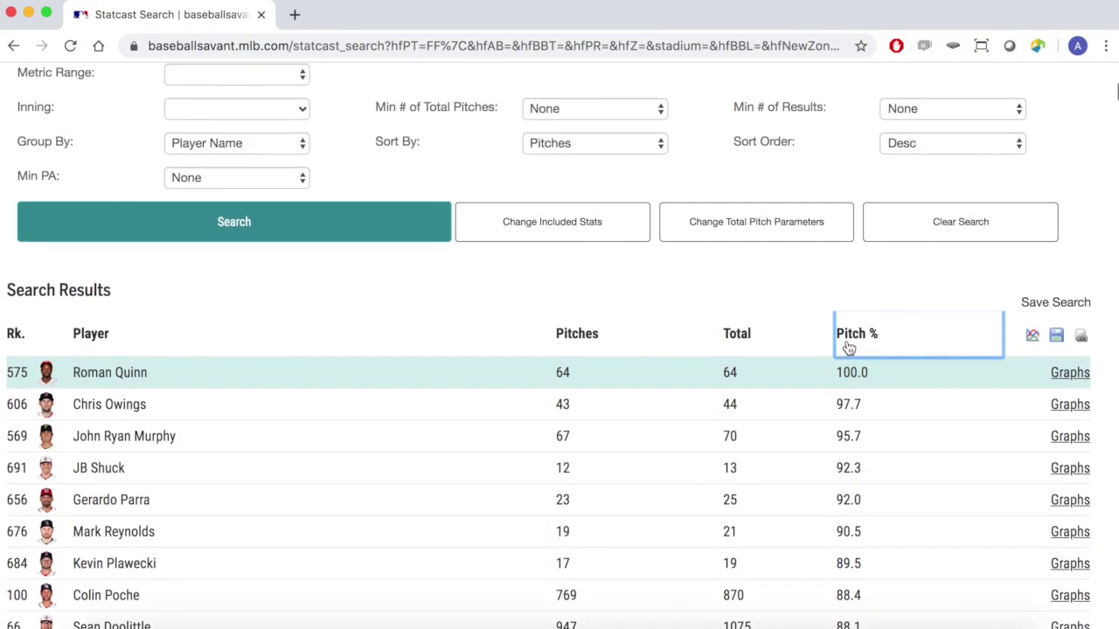
click(597, 185)
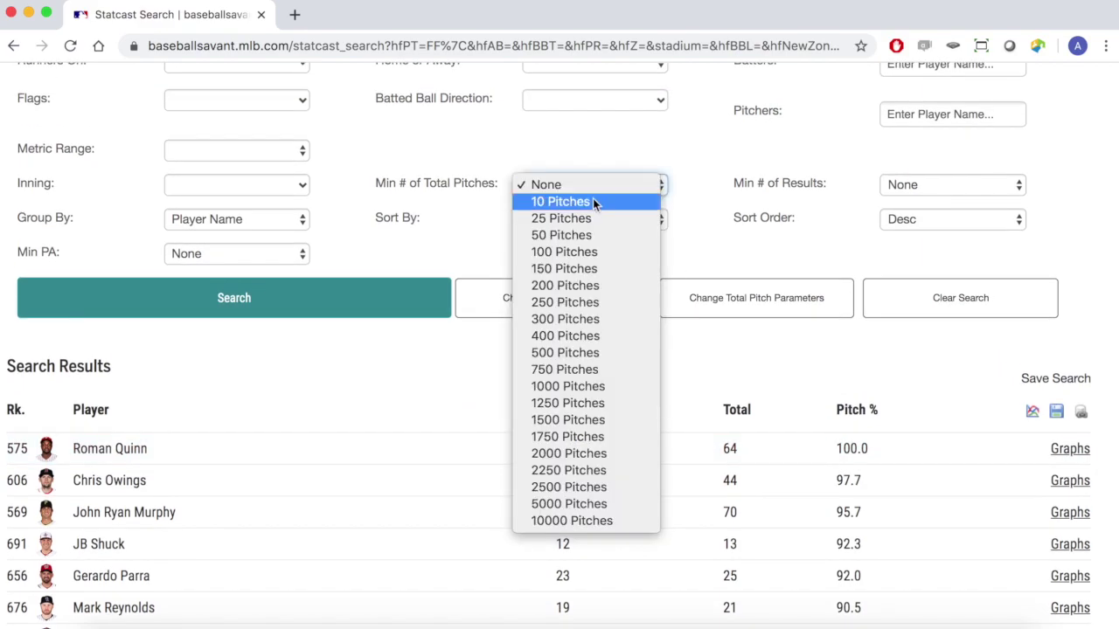
click(576, 353)
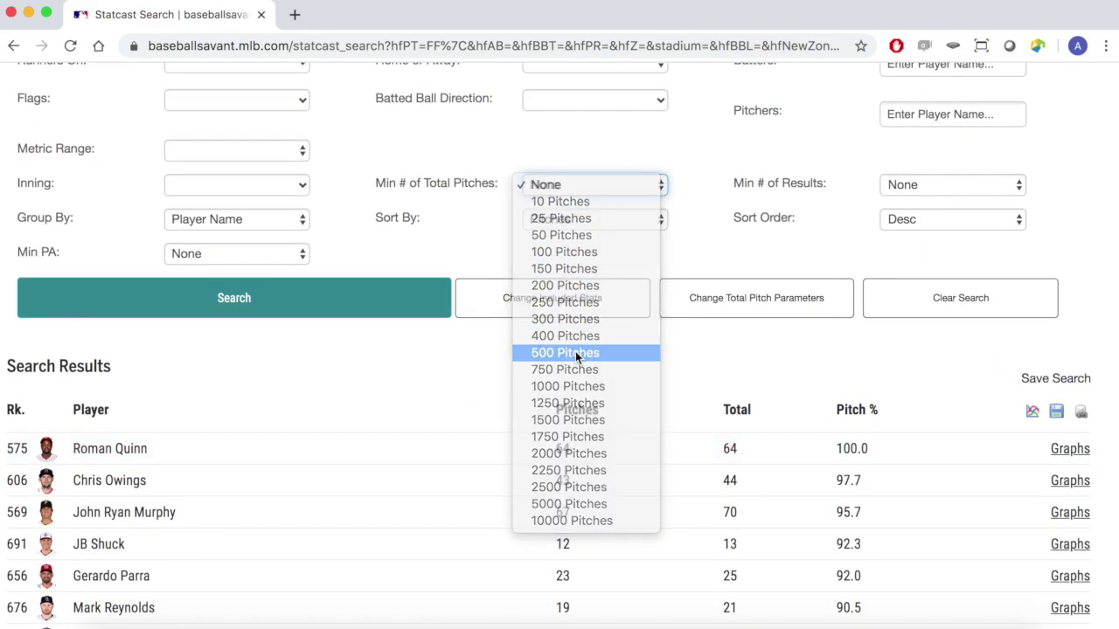
click(328, 291)
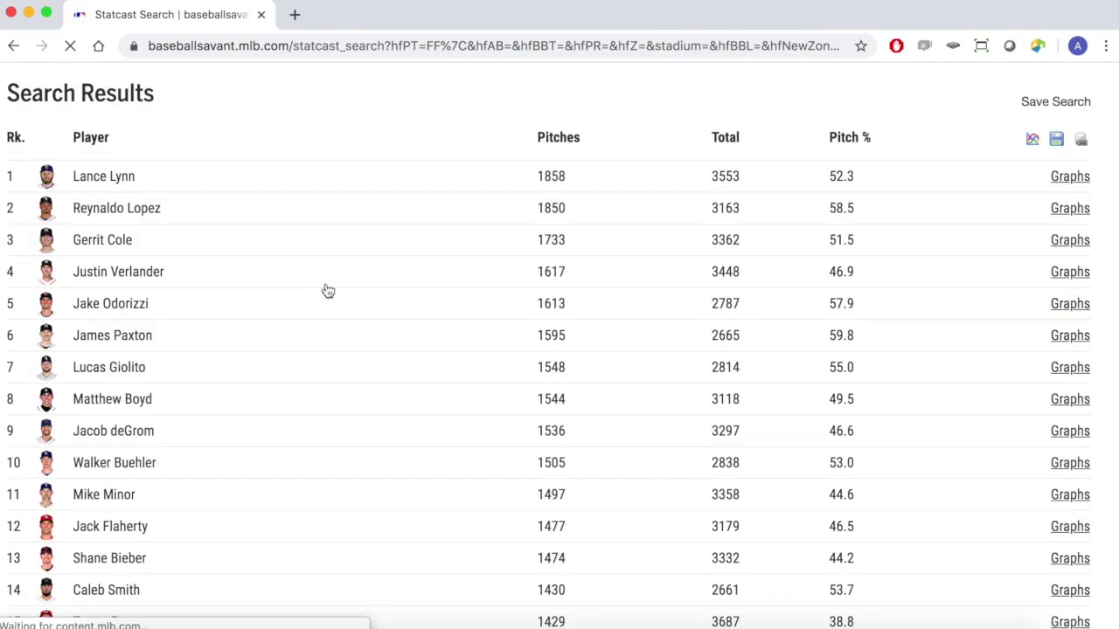
Sort the four-seam fastball results for pitchers by Pitch % from highest to lowest.
click(864, 145)
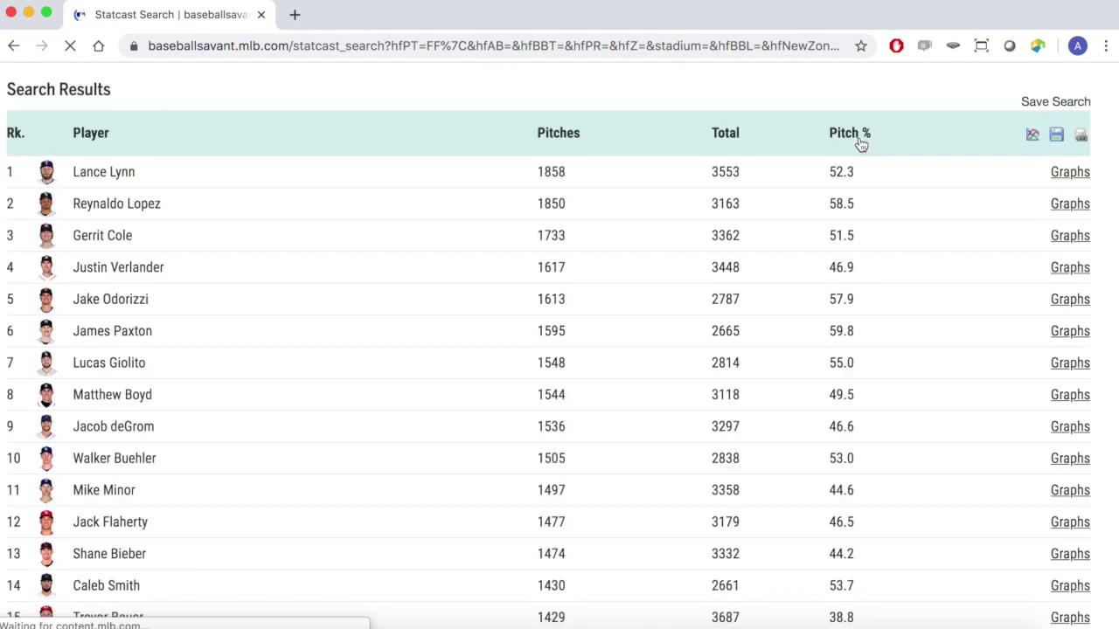
click(861, 140)
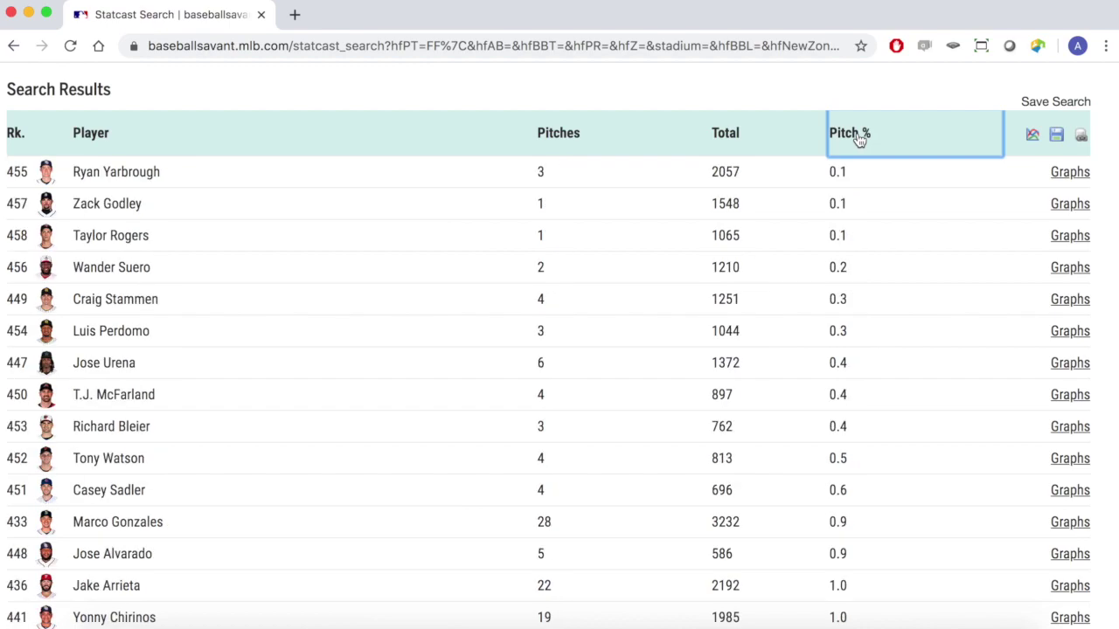
click(861, 140)
scroll(502, 228, up, 1)
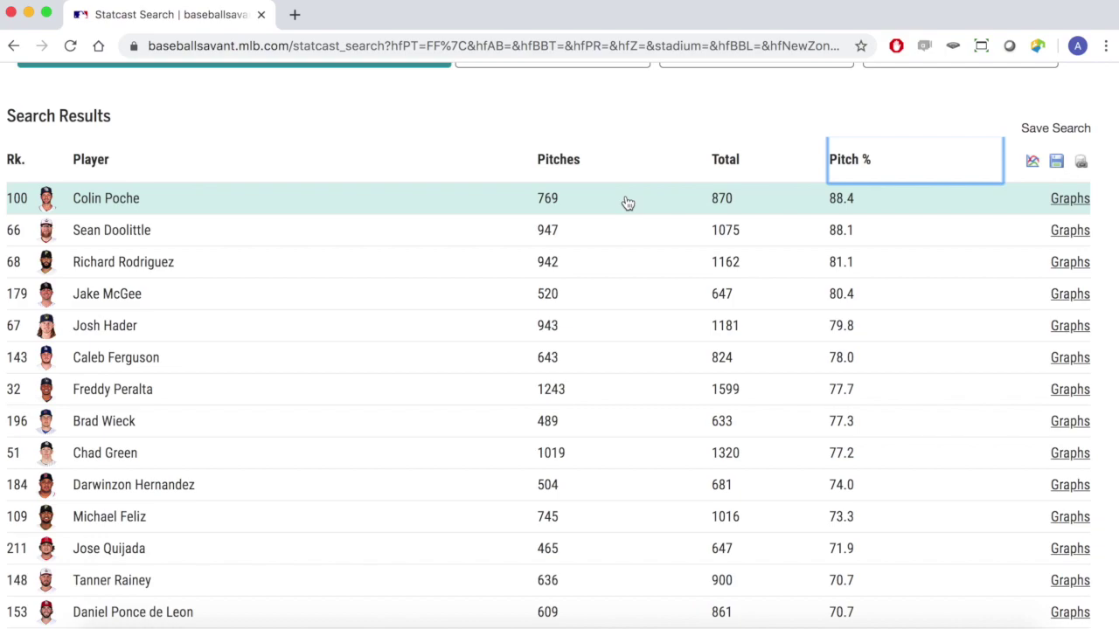
Reset Min # of Total Pitches to None, set Player Type to Batter and rerun the four-seam fastball search.
scroll(628, 204, up, 4)
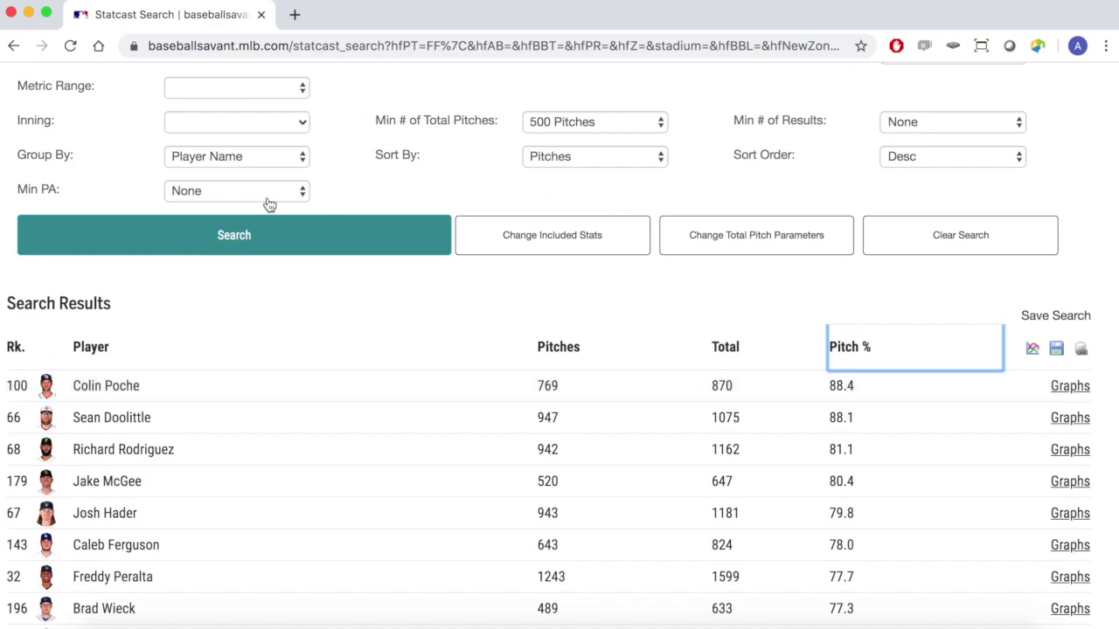
click(647, 122)
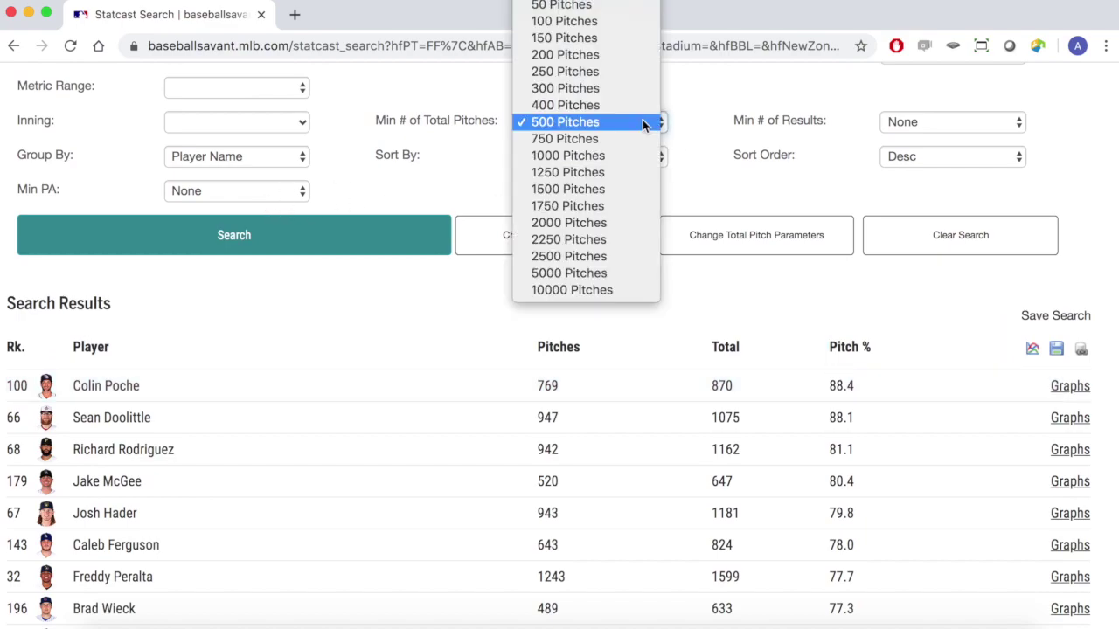
click(564, 6)
scroll(367, 151, up, 10)
click(257, 319)
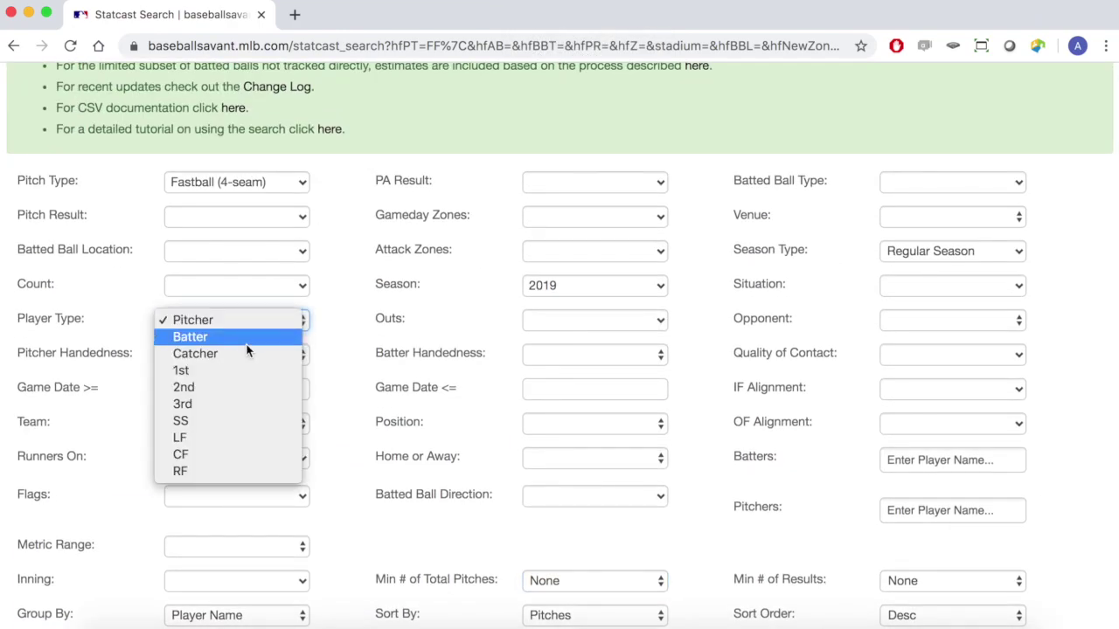
click(245, 345)
scroll(275, 344, down, 4)
click(244, 409)
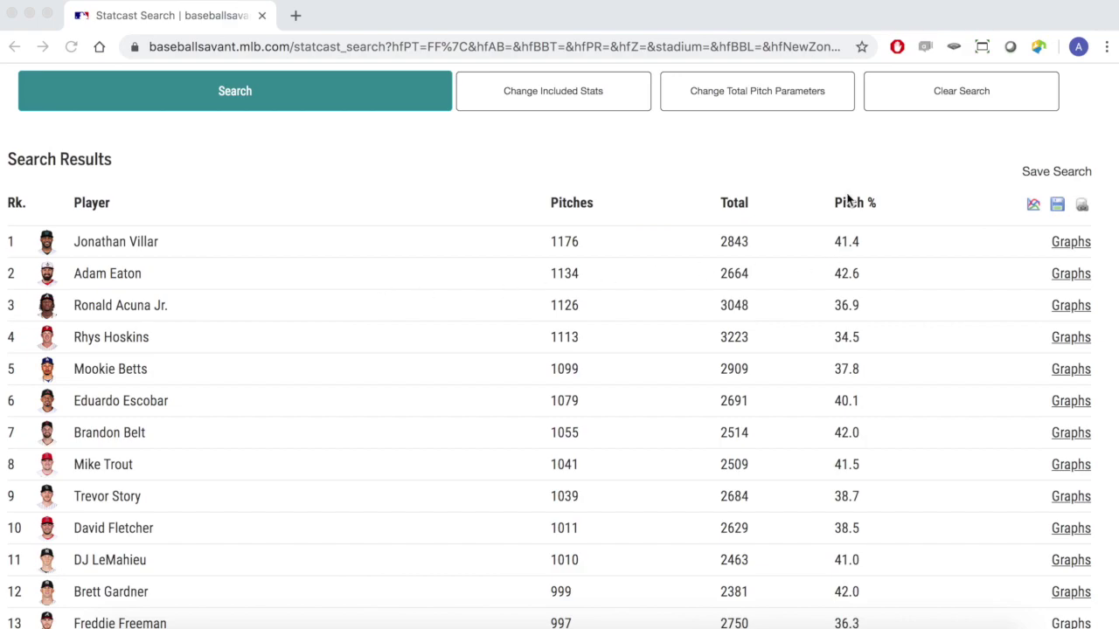
Sort the batter results by Pitch % from highest to lowest.
scroll(817, 188, up, 2)
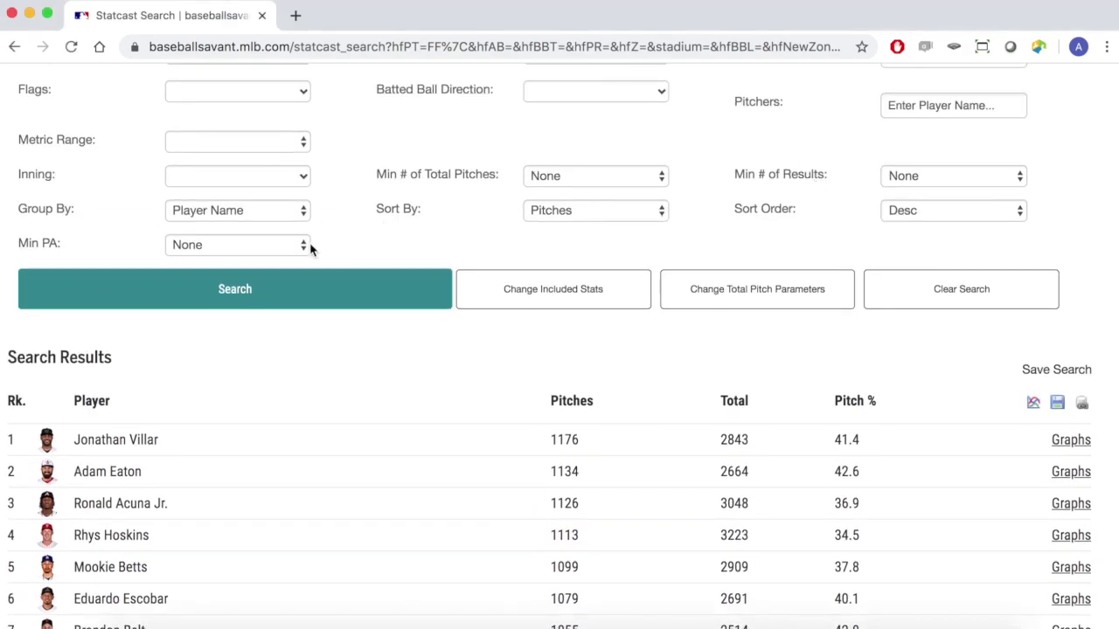
click(299, 246)
click(298, 245)
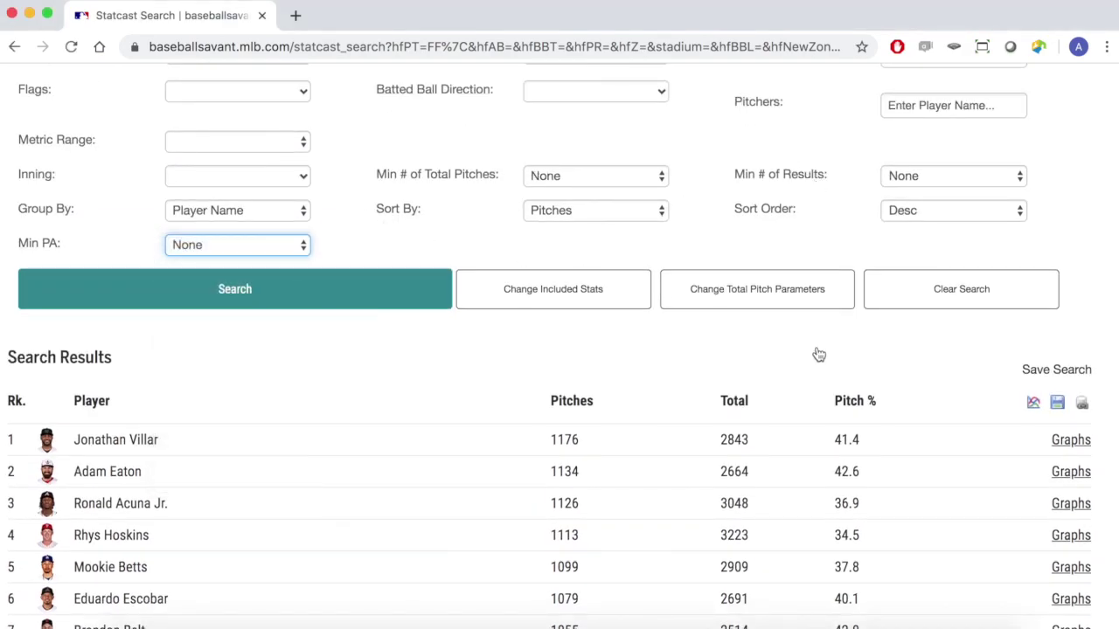
click(864, 405)
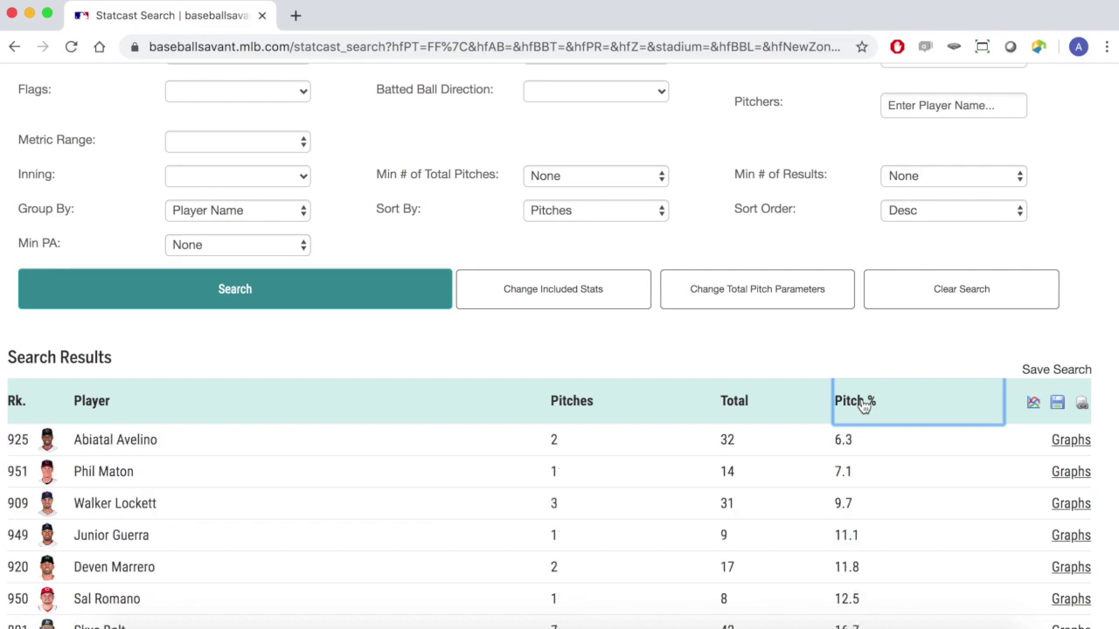
click(863, 405)
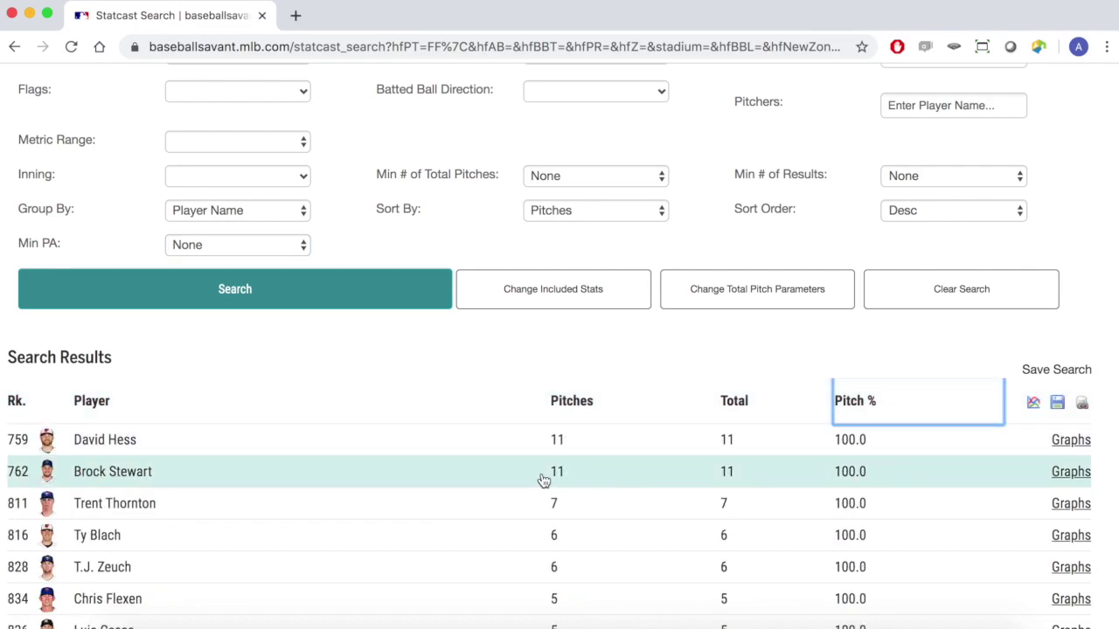
Set Min PA to 100 PA and rerun the four-seam fastball search for batters.
scroll(547, 447, down, 1)
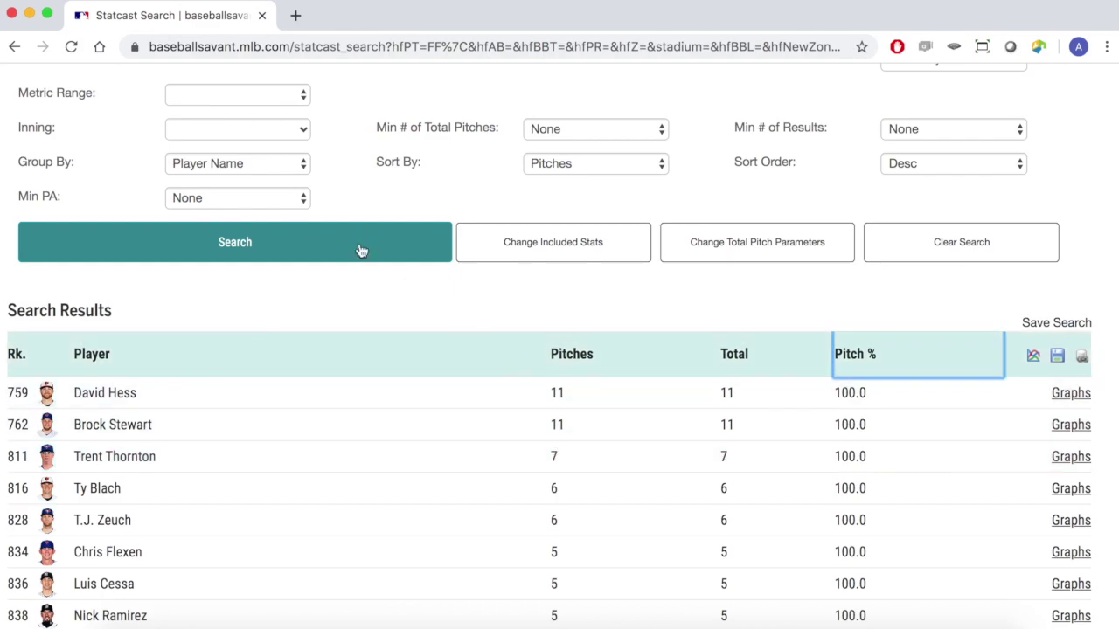
click(242, 200)
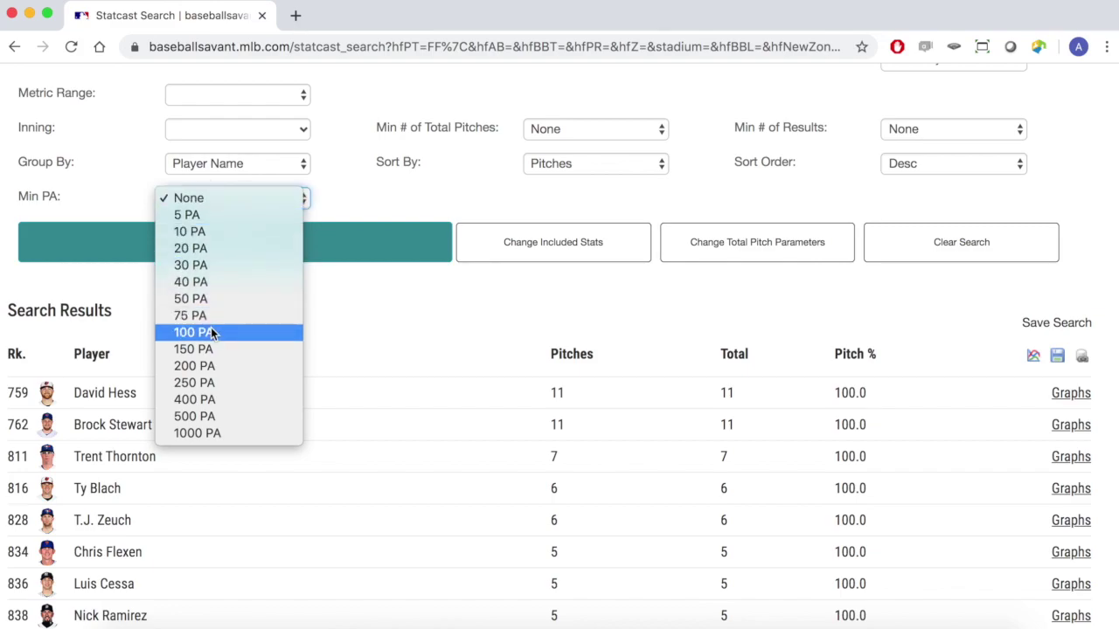
click(213, 331)
click(239, 263)
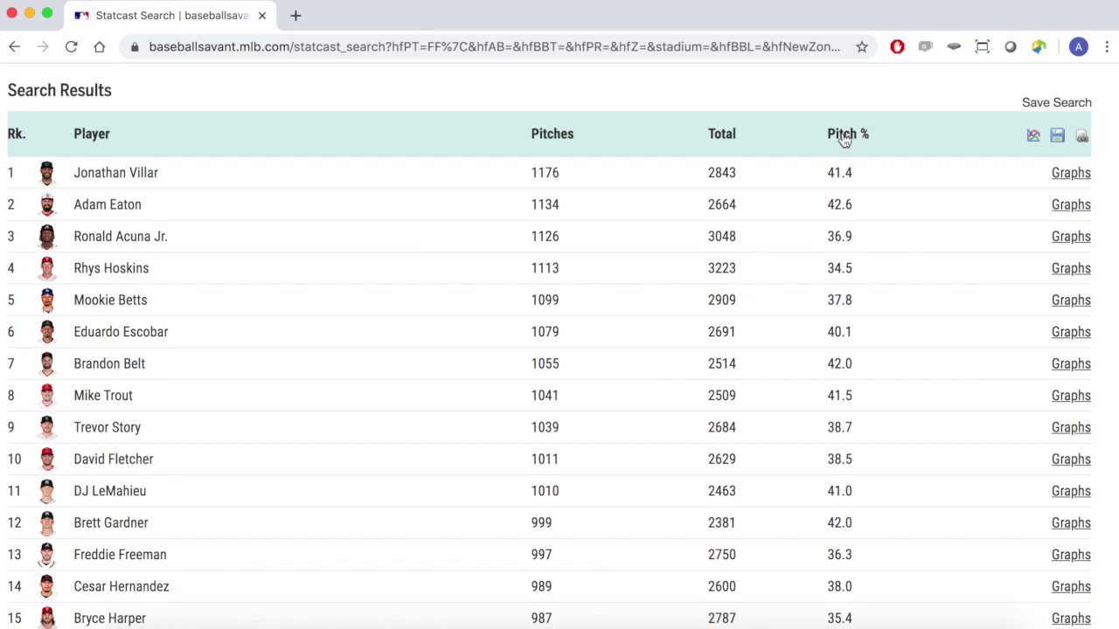
Sort the batters with at least 100 PA by Pitch % from lowest to highest.
click(844, 141)
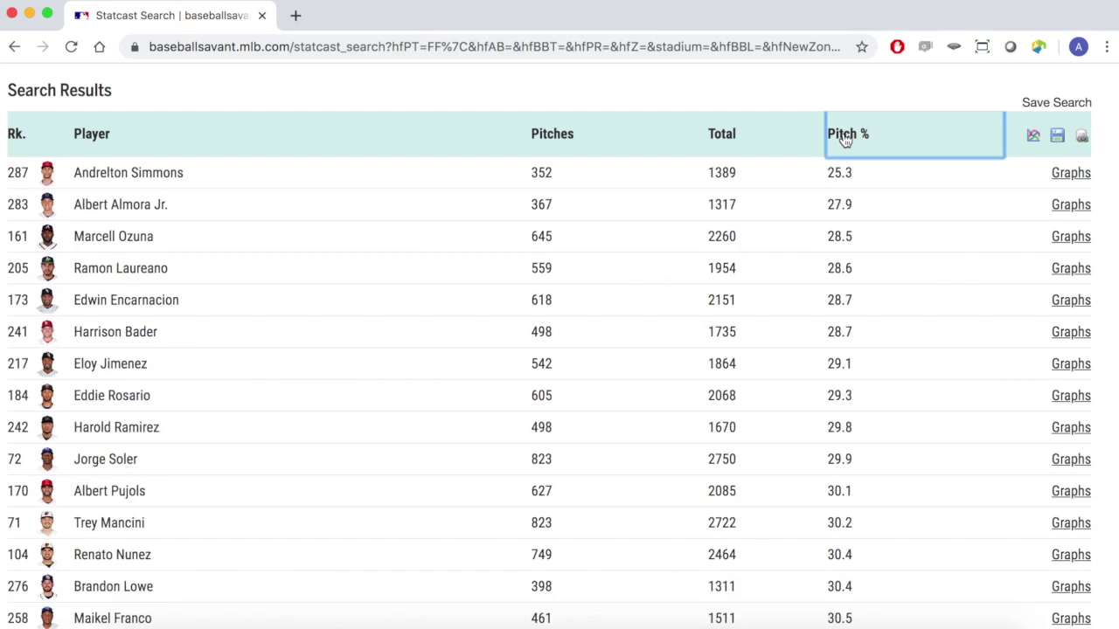
click(844, 142)
click(844, 141)
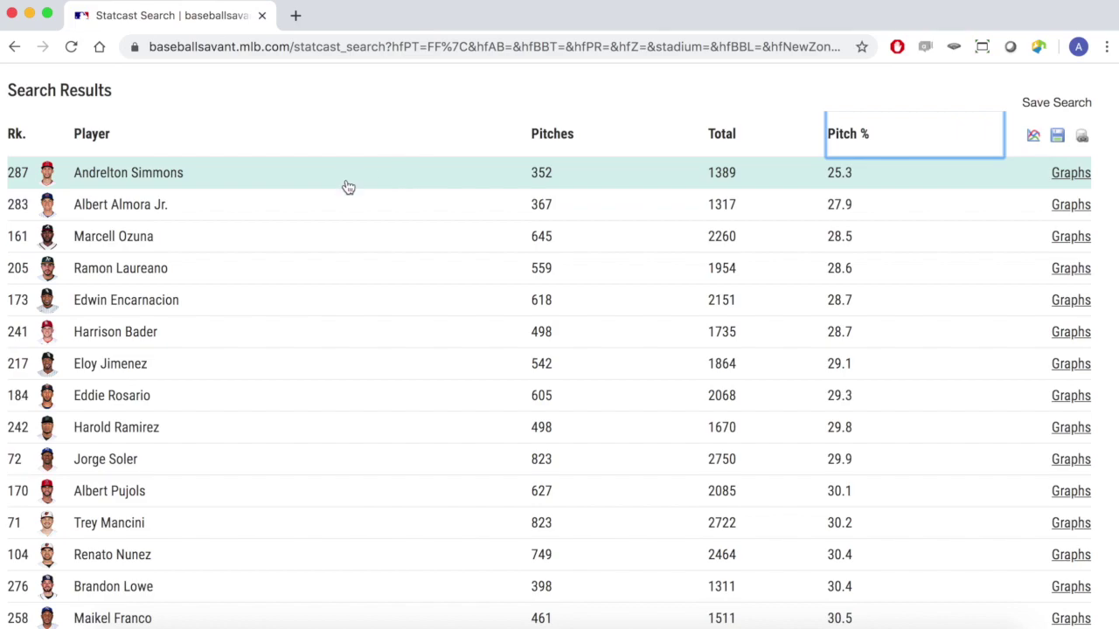
scroll(347, 187, up, 1)
scroll(348, 187, up, 3)
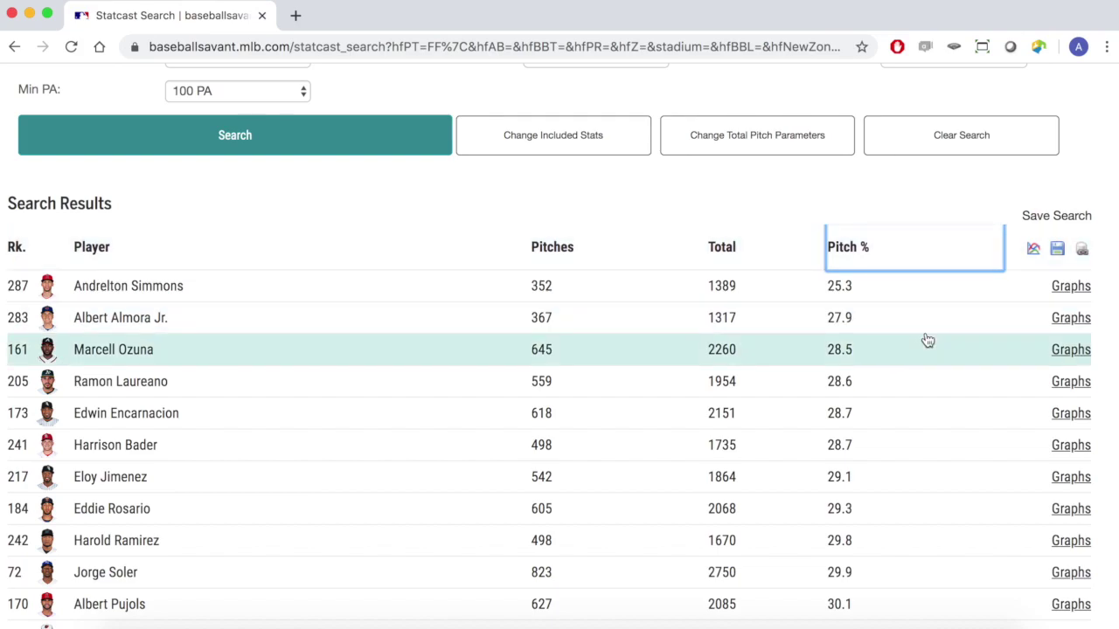
Clear the batter fastball search to reset every filter to its default.
click(690, 380)
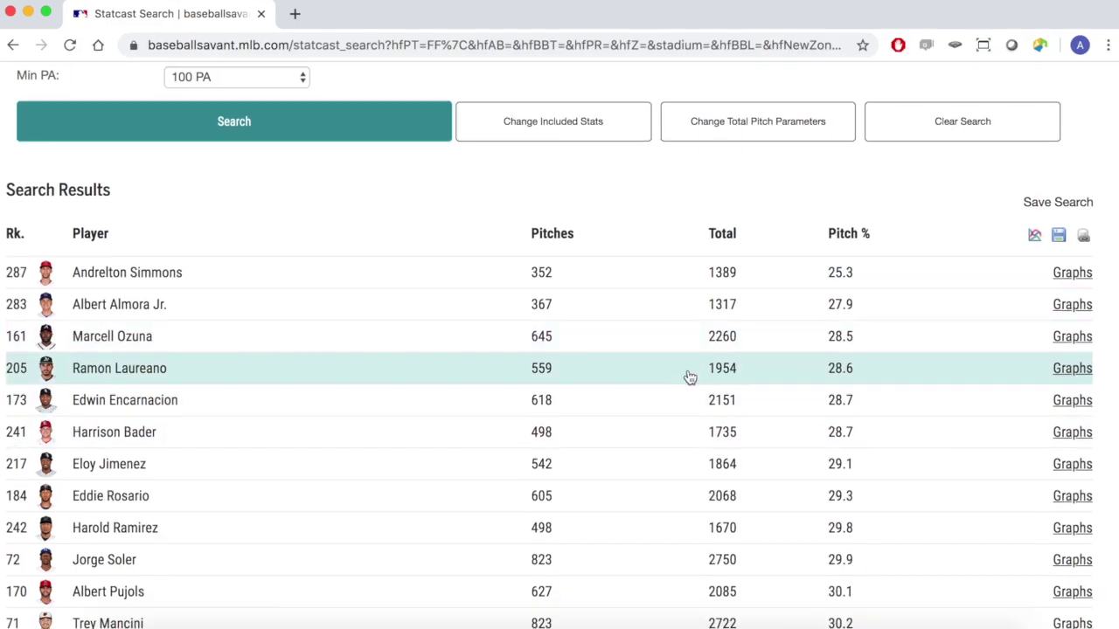
scroll(689, 377, up, 6)
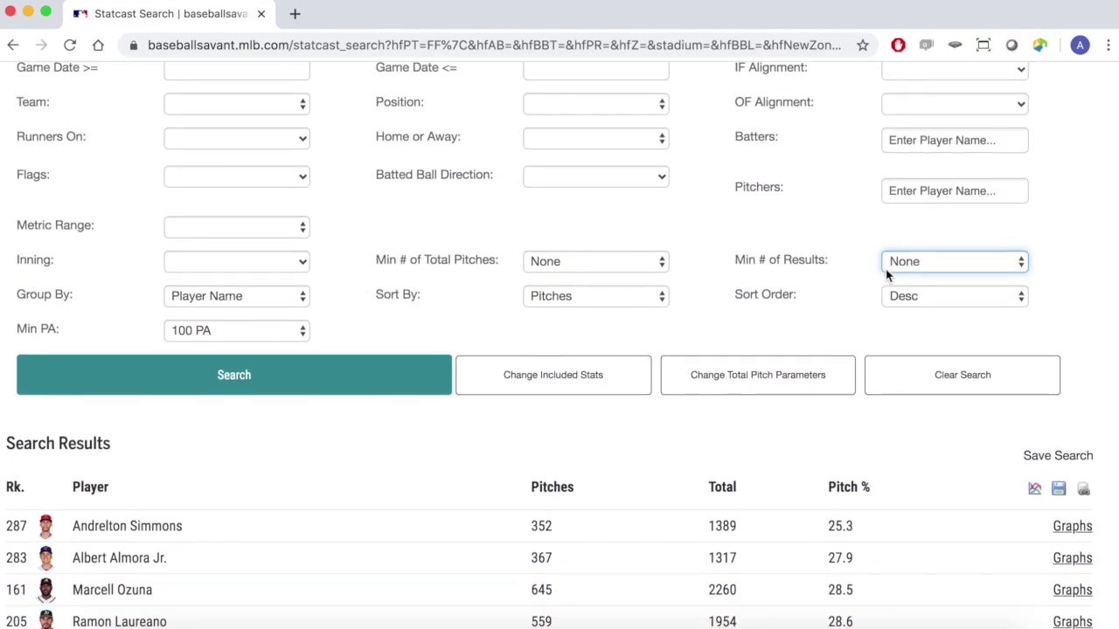
click(907, 385)
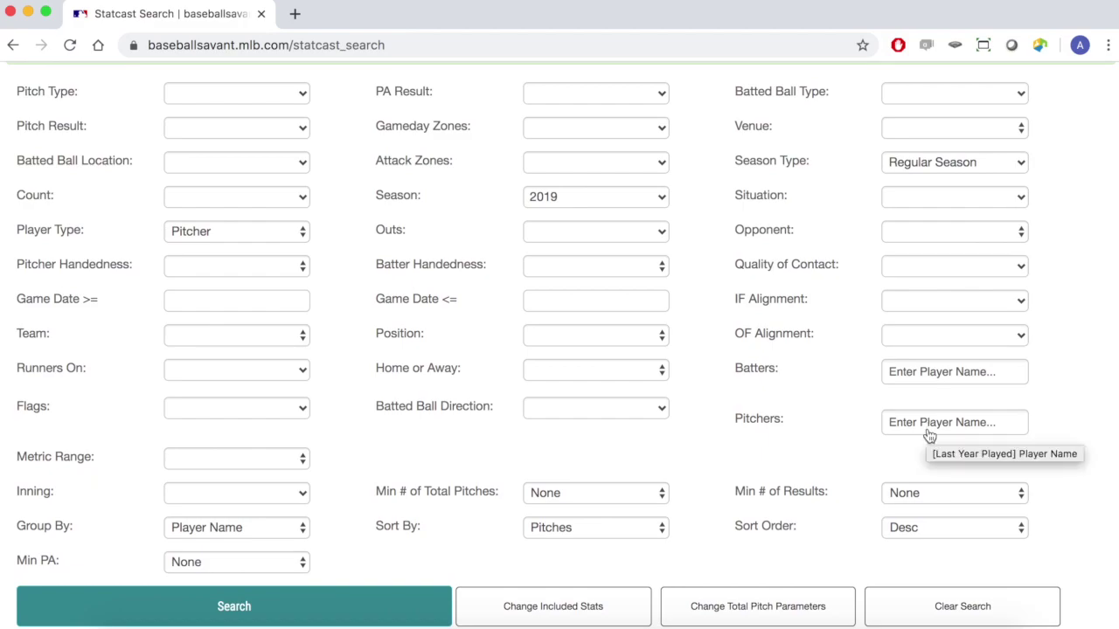
Set Min # of Results to 100 and Pitch Type to Fastball (4-seam).
scroll(926, 433, down, 1)
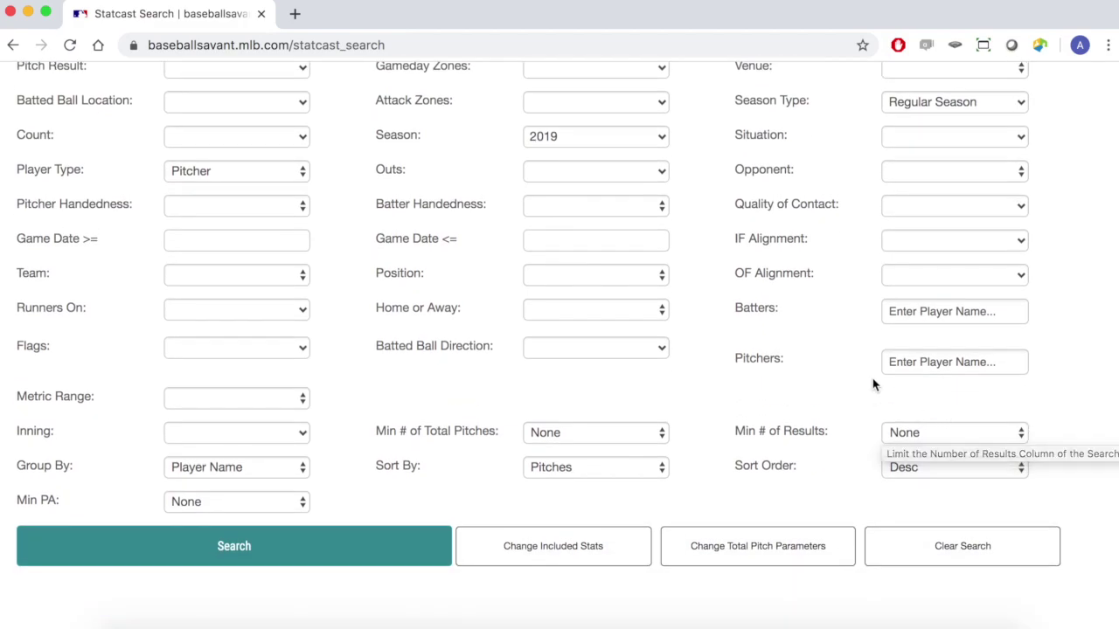
click(900, 432)
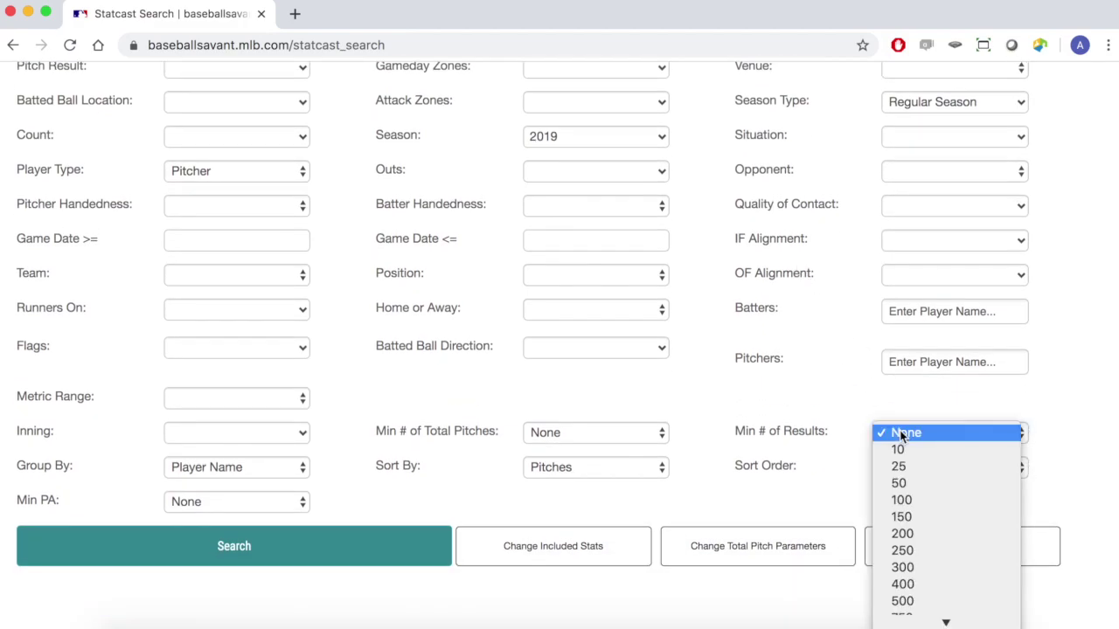
click(897, 504)
scroll(207, 280, up, 5)
click(219, 338)
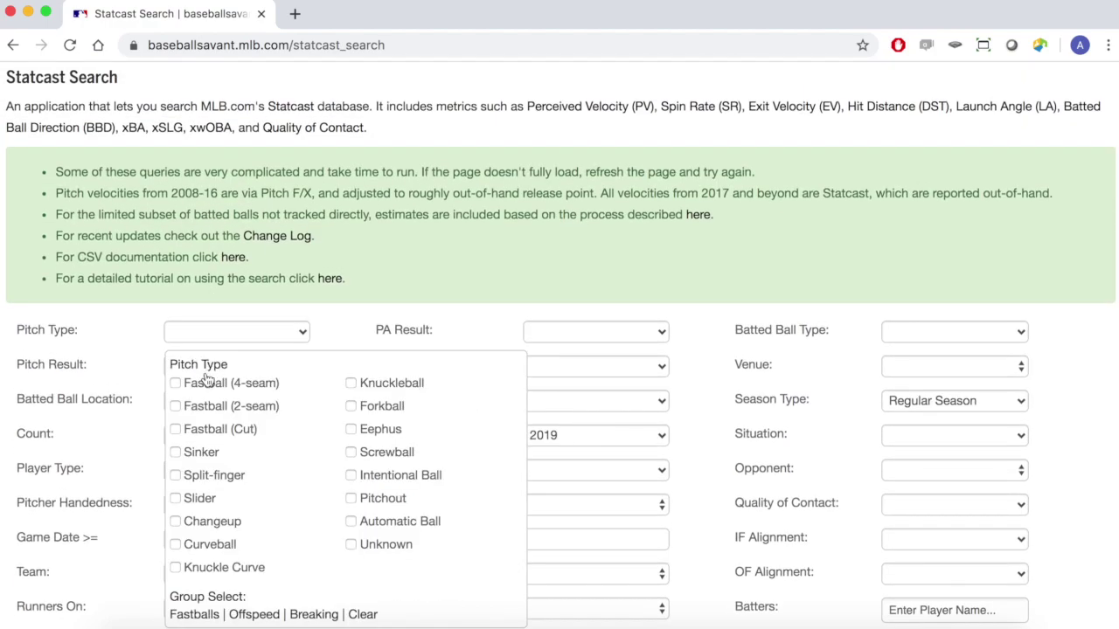
click(207, 383)
Filter PA Result to Strikeout and run the search for 2019 pitchers.
click(570, 333)
click(571, 499)
click(545, 340)
click(291, 340)
scroll(290, 339, down, 5)
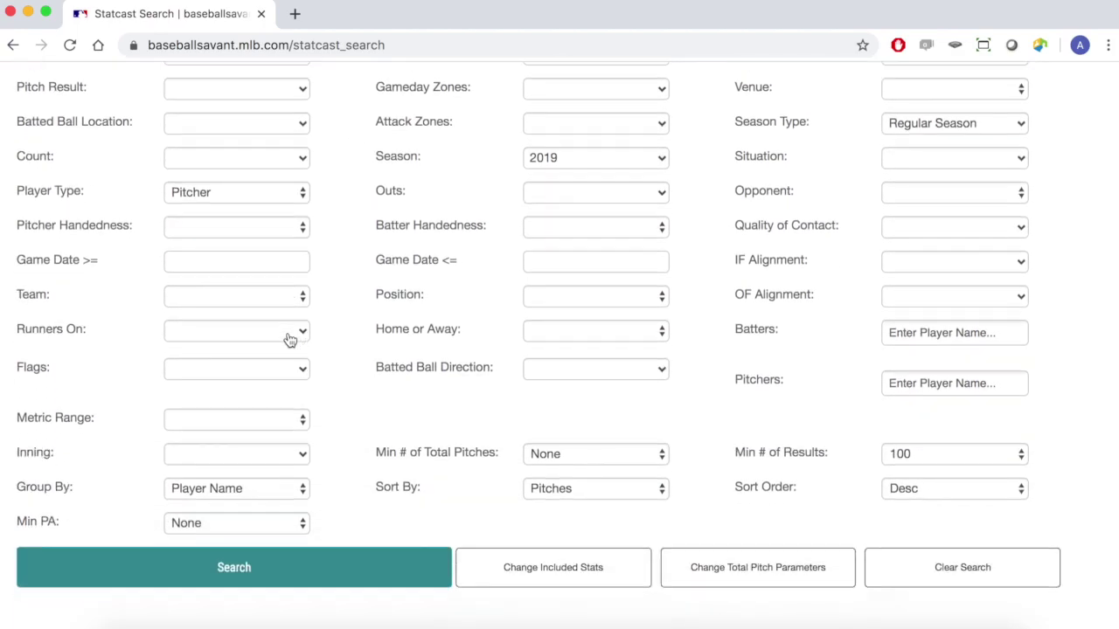
click(260, 535)
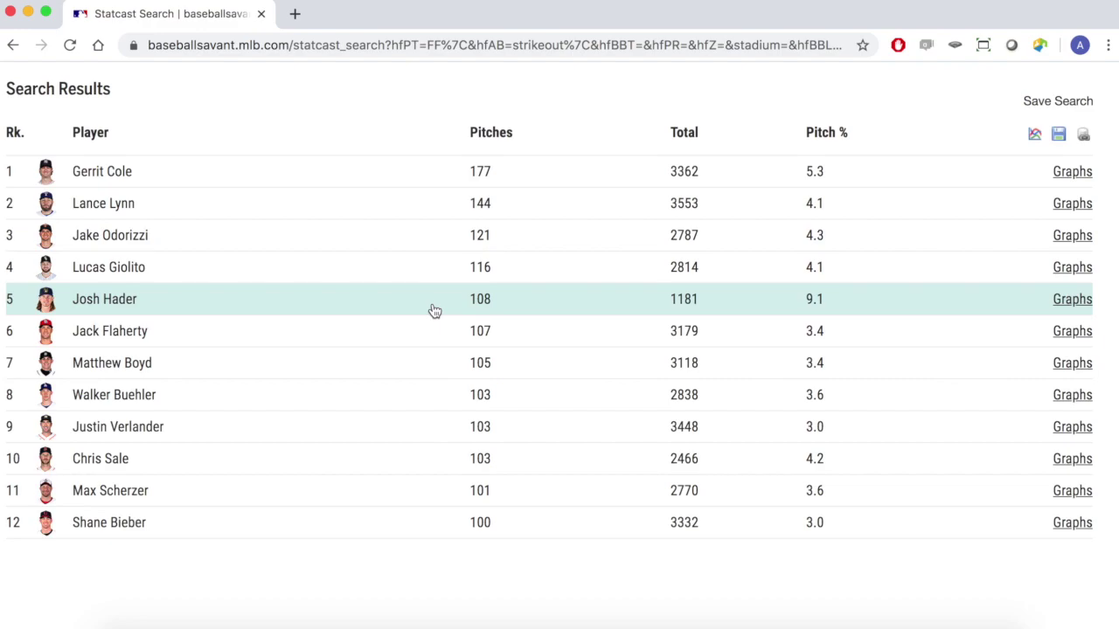
Clear the four-seam strikeout search to reset all filters.
scroll(622, 396, up, 2)
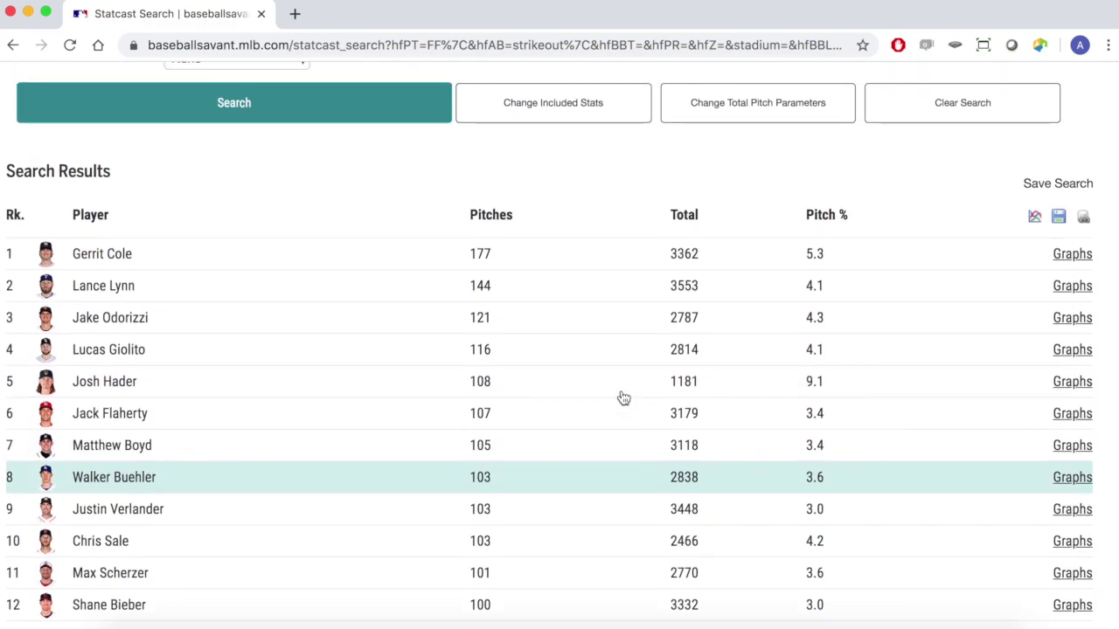
scroll(623, 398, up, 5)
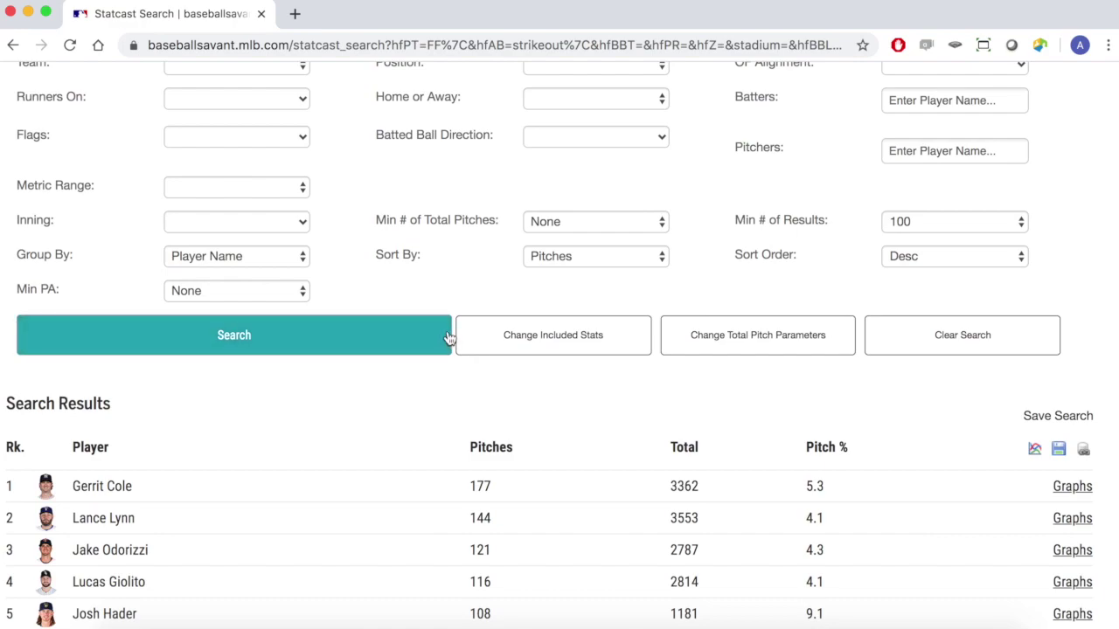
scroll(449, 336, up, 2)
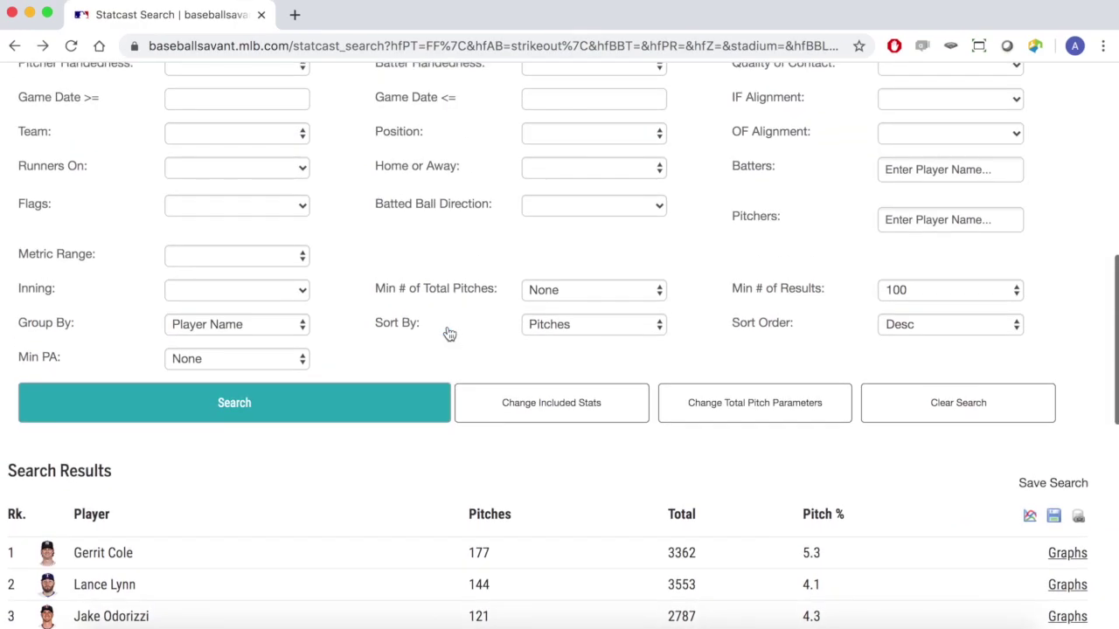
click(927, 400)
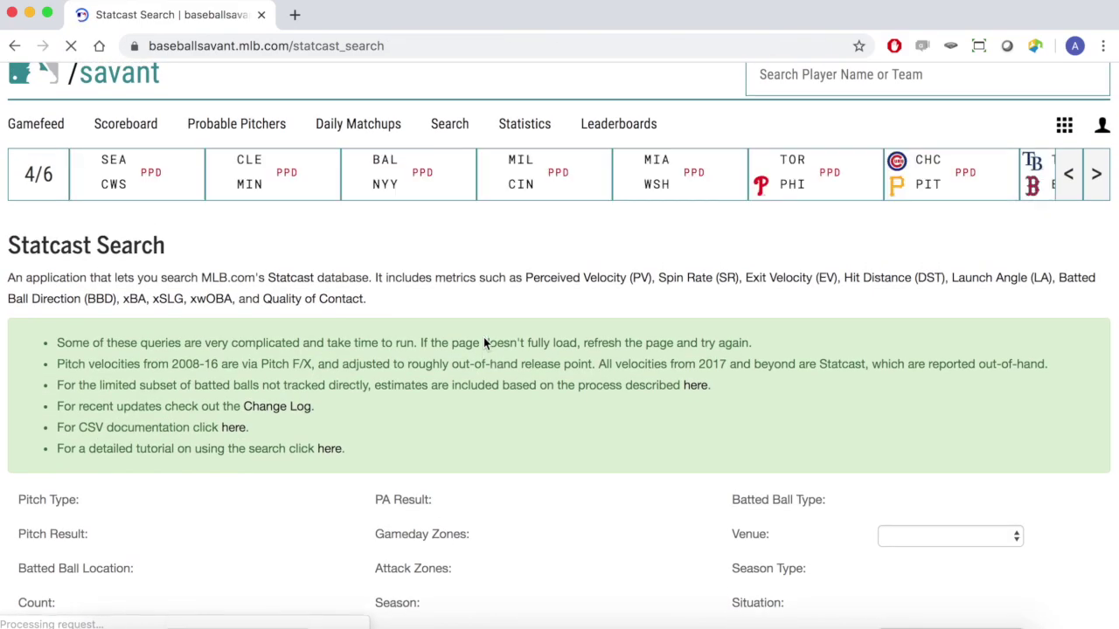
Examine the available Group By options, keeping Player Name selected.
scroll(282, 414, down, 5)
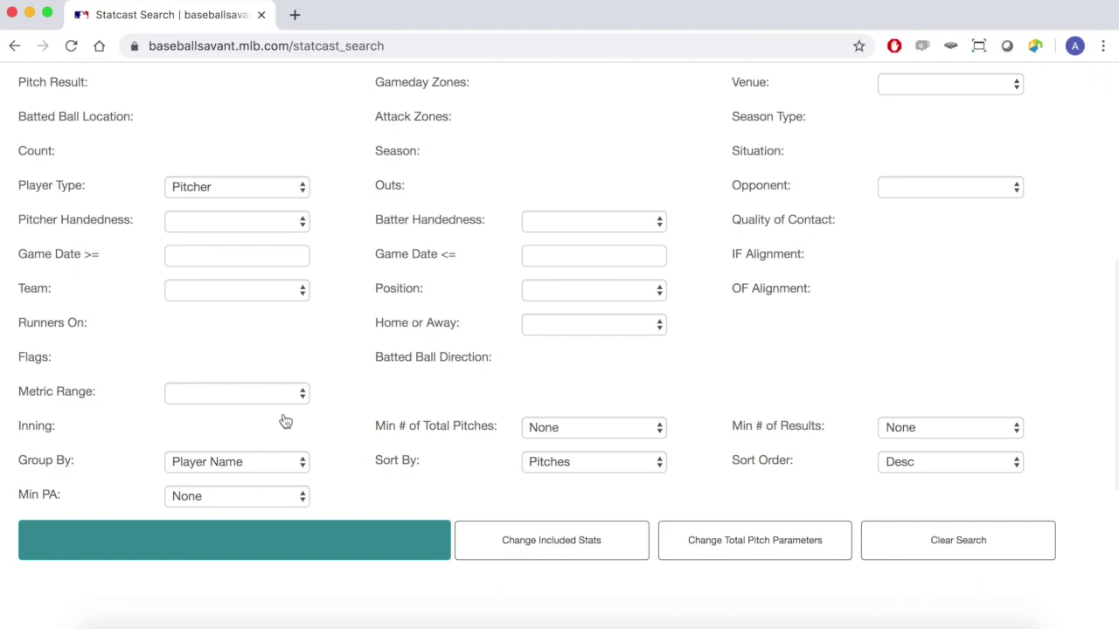
click(271, 483)
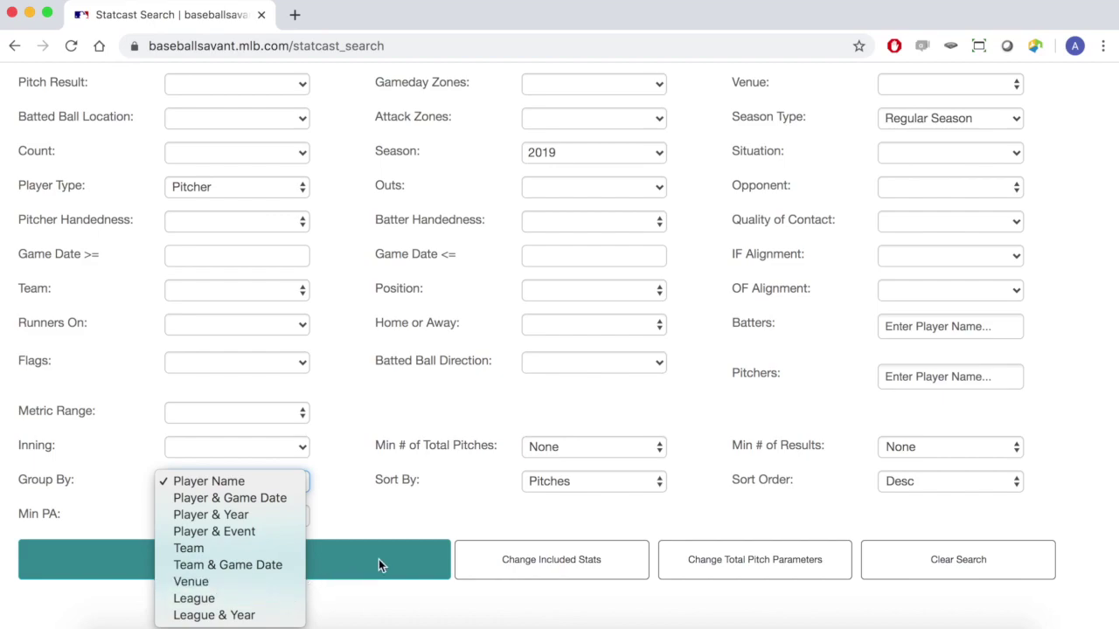
click(354, 502)
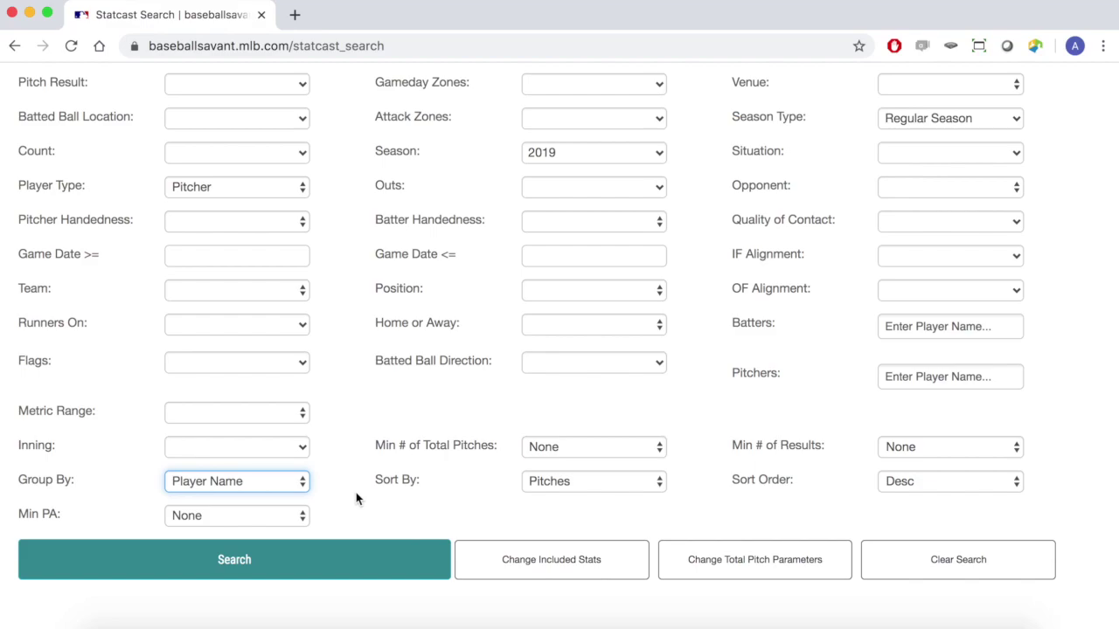
Filter PA Result to Home Run and set Player Type to Batter.
scroll(356, 492, up, 5)
click(603, 375)
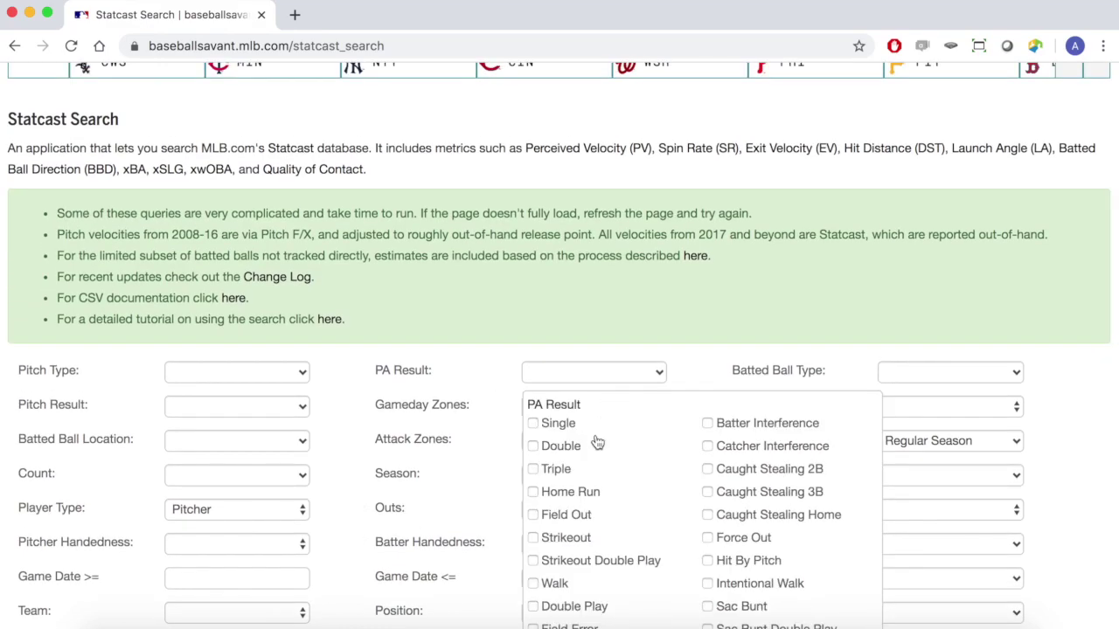
click(561, 491)
click(578, 379)
click(248, 509)
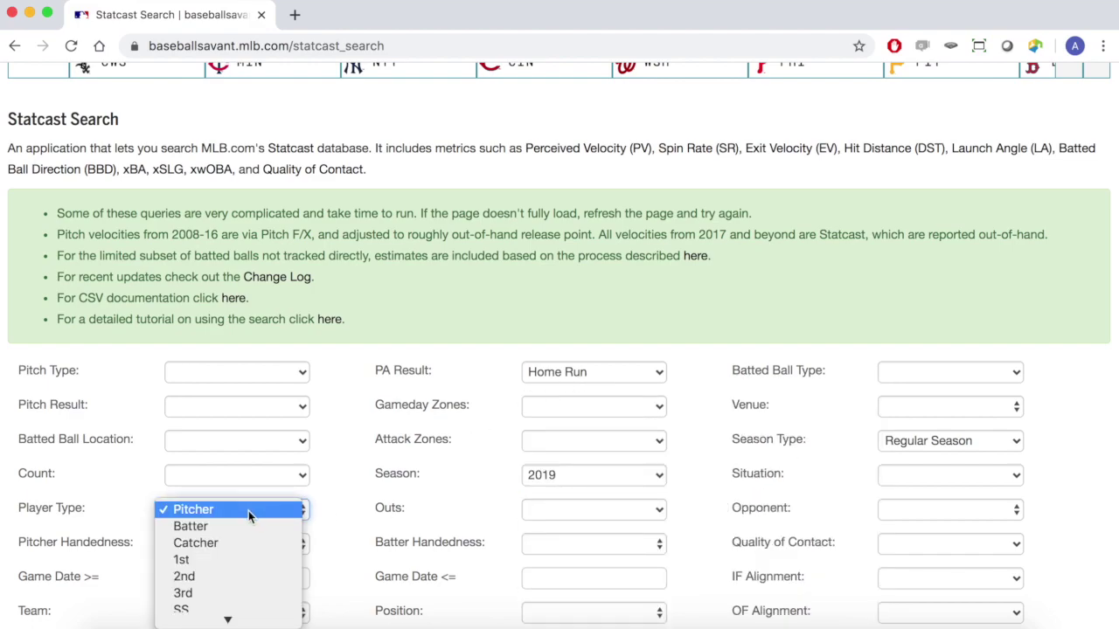
click(249, 524)
Add 2018 and 2017 to the Season filter alongside 2019.
click(557, 483)
click(550, 551)
click(538, 572)
click(570, 481)
scroll(577, 485, down, 2)
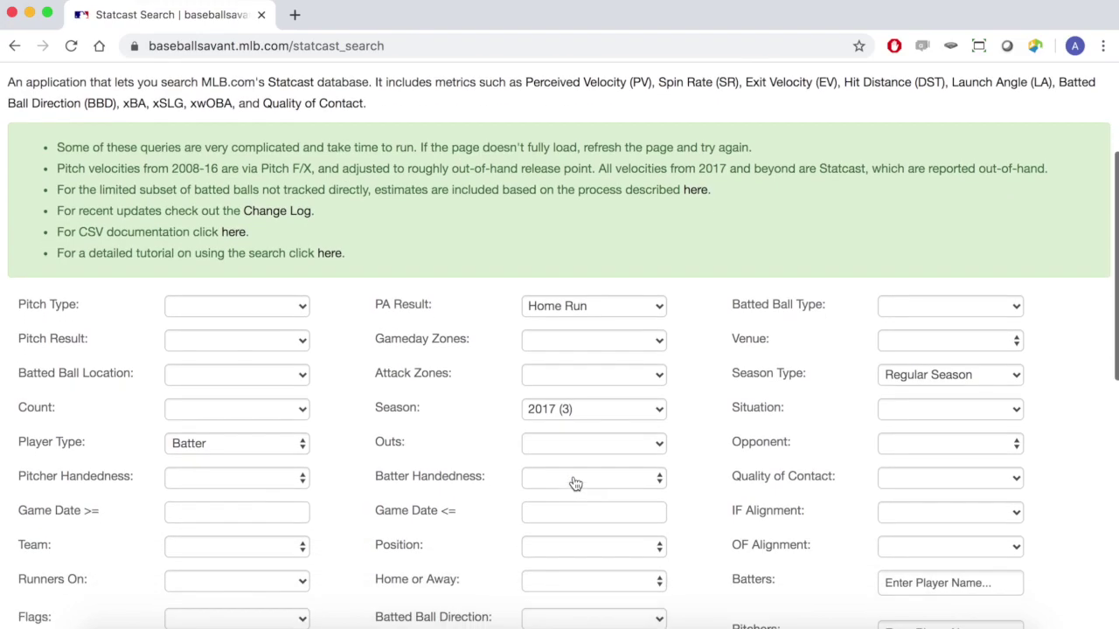
Set the minimum number of results to 50 and run the home run search.
scroll(575, 483, down, 2)
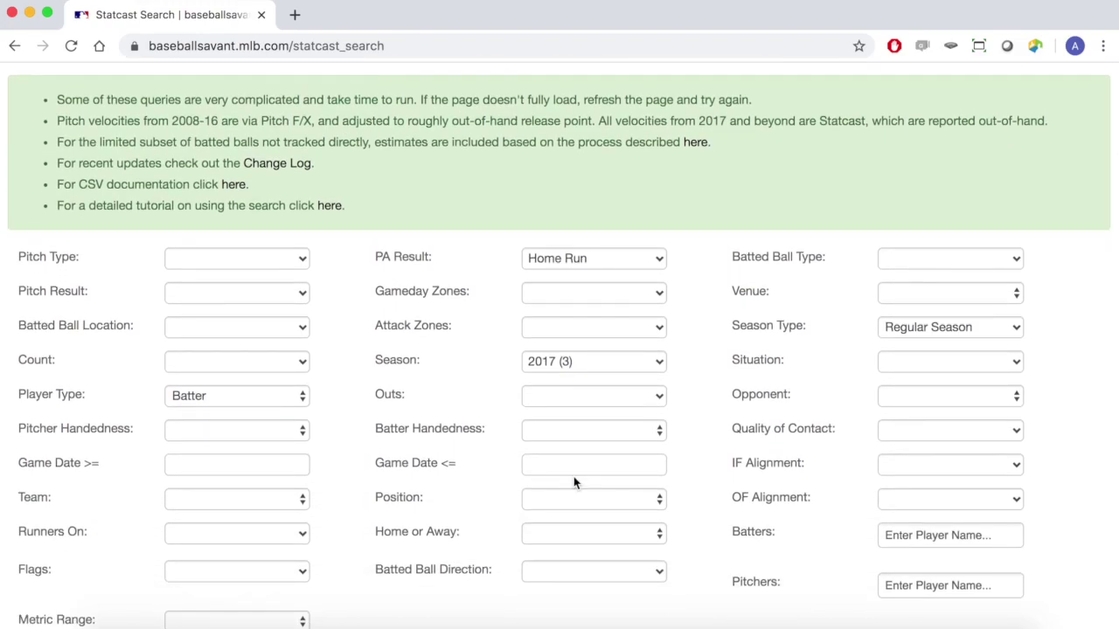
scroll(573, 476, down, 5)
click(964, 517)
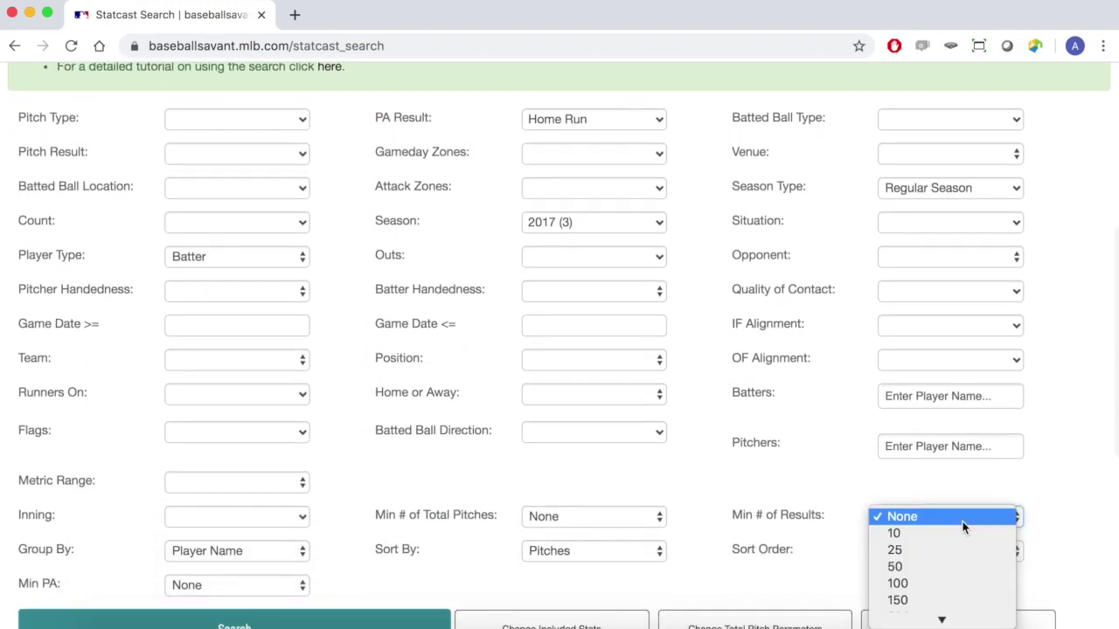
click(929, 568)
scroll(315, 529, down, 3)
click(272, 558)
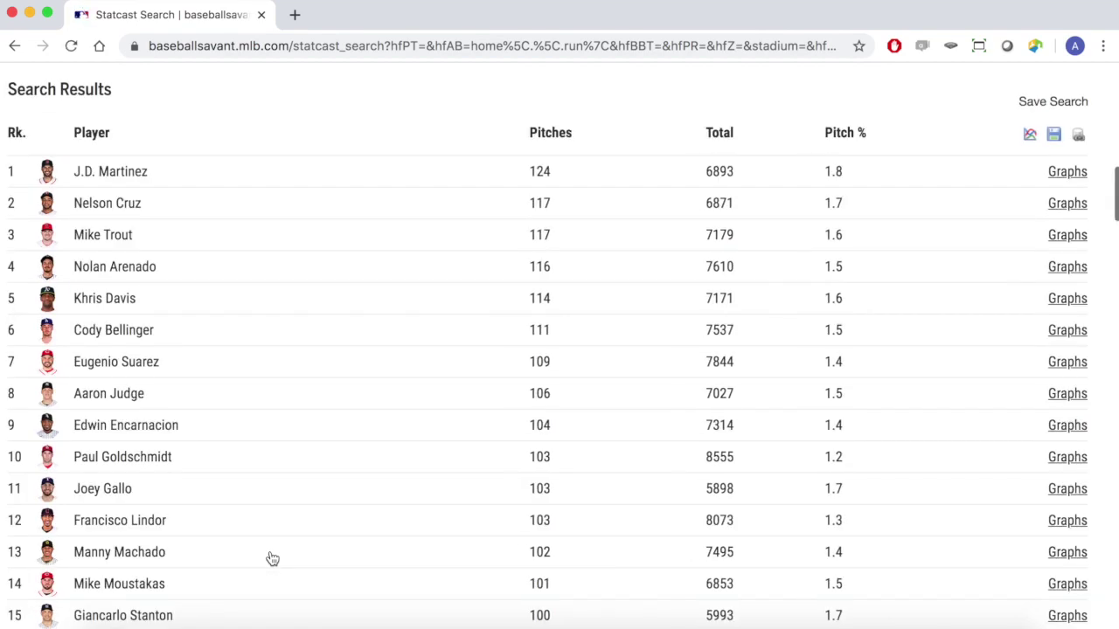
Group the home run results by Player & Game Date and rerun the search.
scroll(331, 514, up, 3)
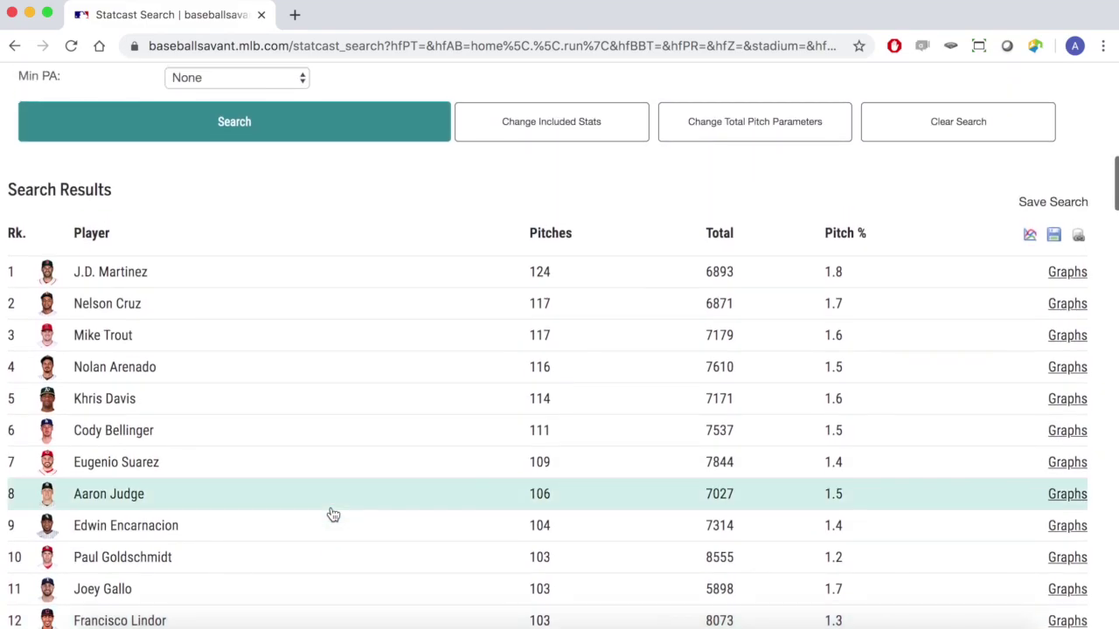
scroll(300, 347, up, 2)
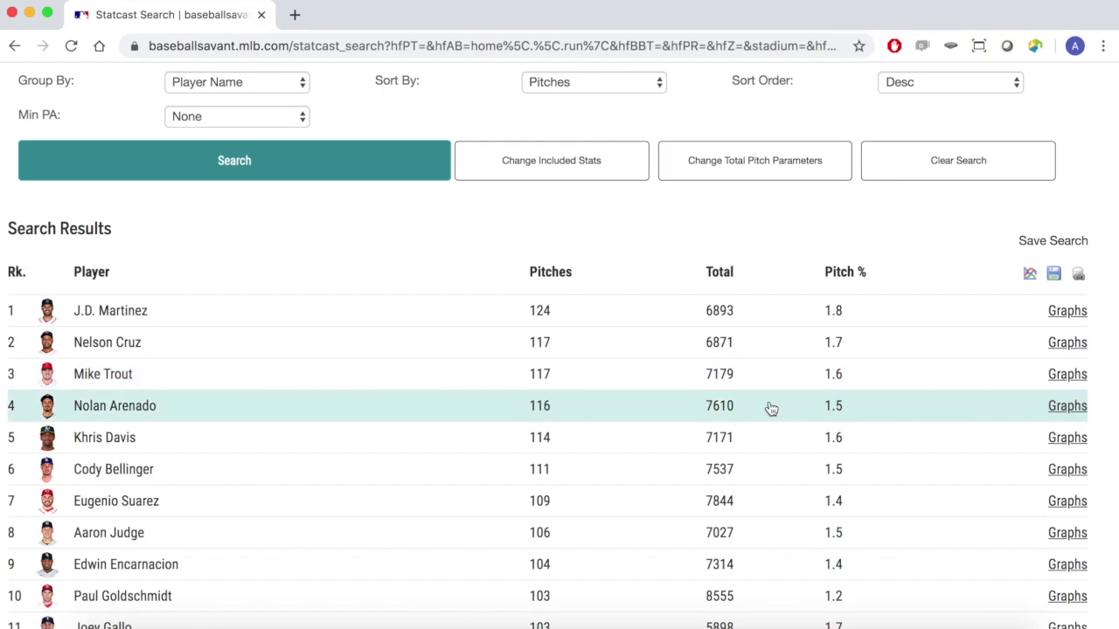
scroll(773, 408, down, 1)
scroll(773, 409, up, 2)
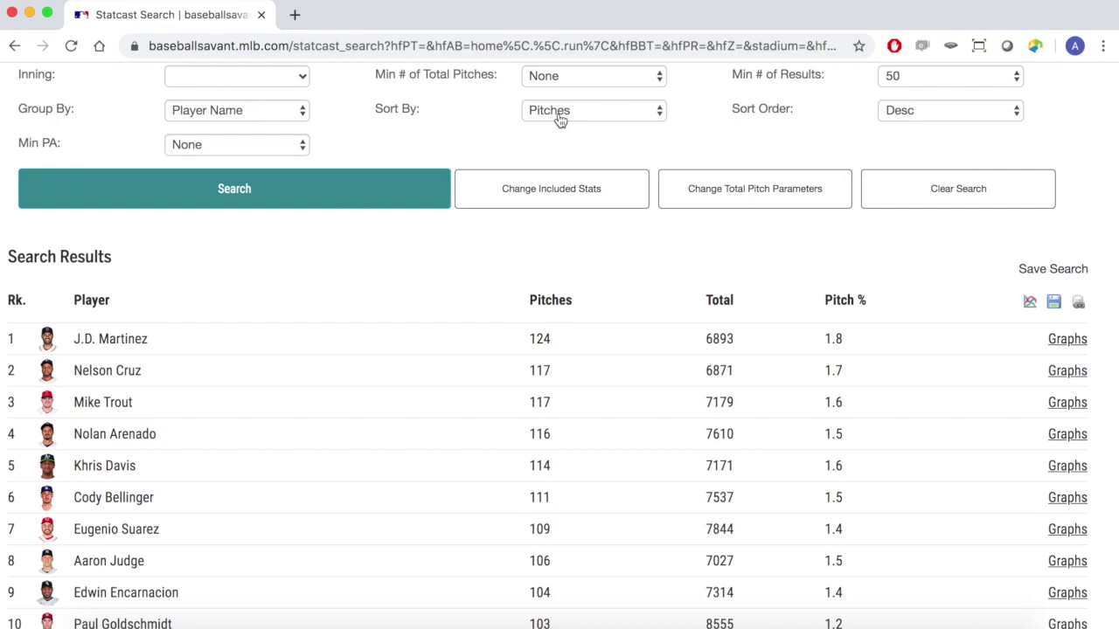
scroll(560, 120, down, 2)
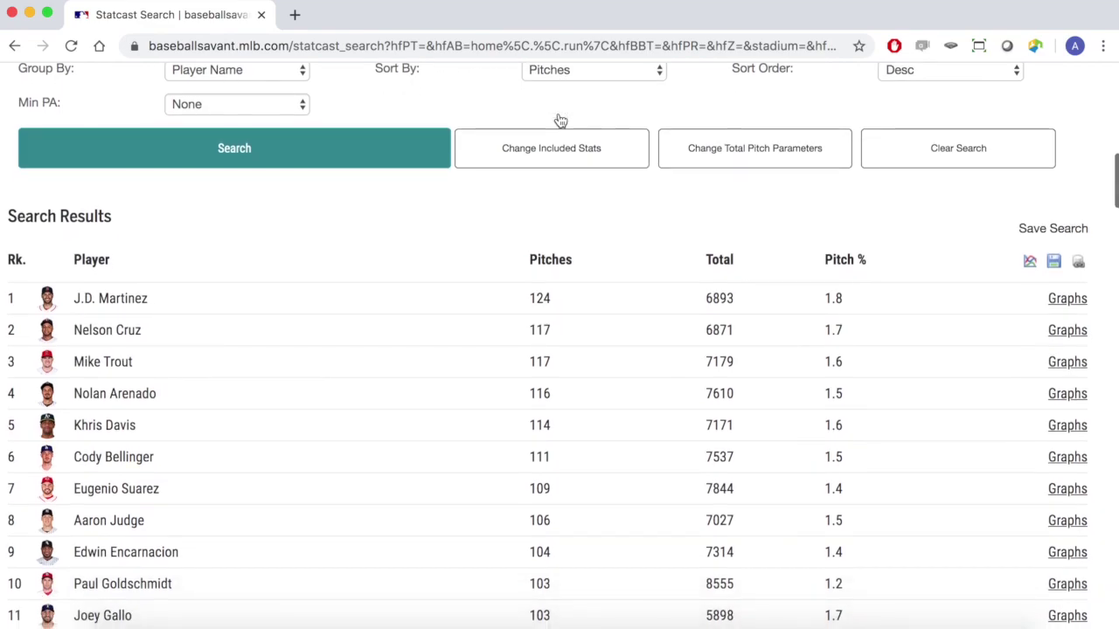
scroll(210, 104, up, 1)
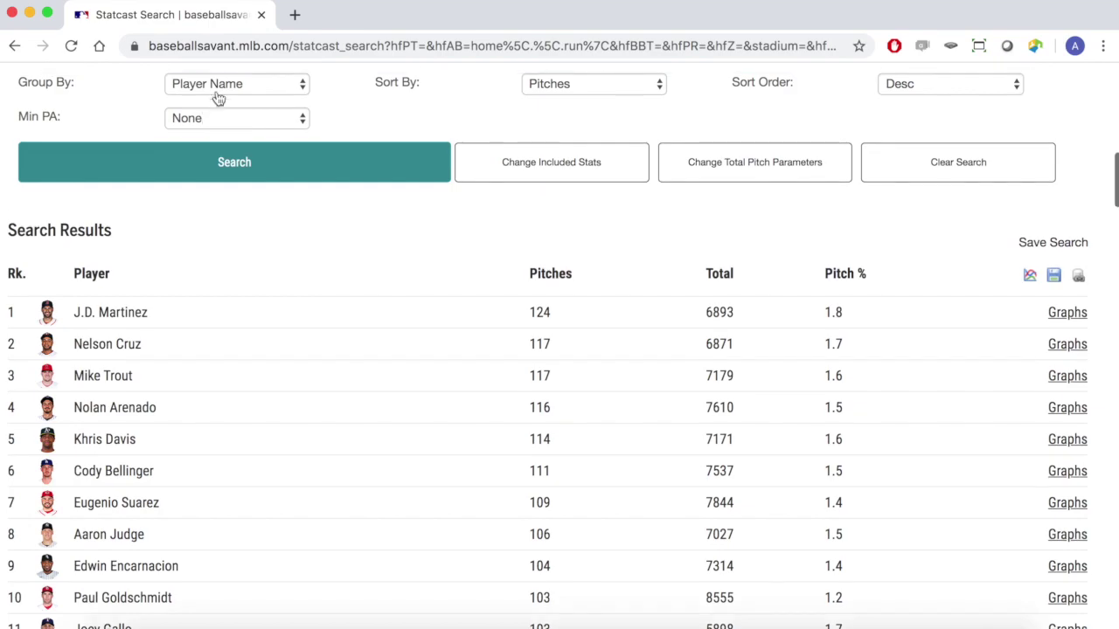
click(217, 95)
click(221, 103)
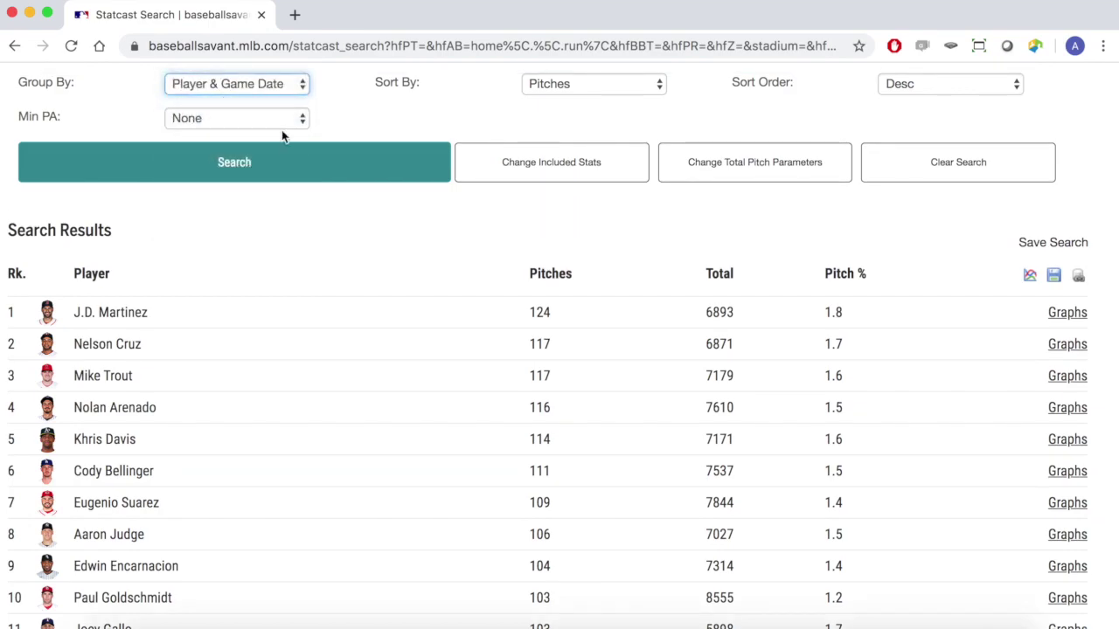
click(310, 159)
click(348, 177)
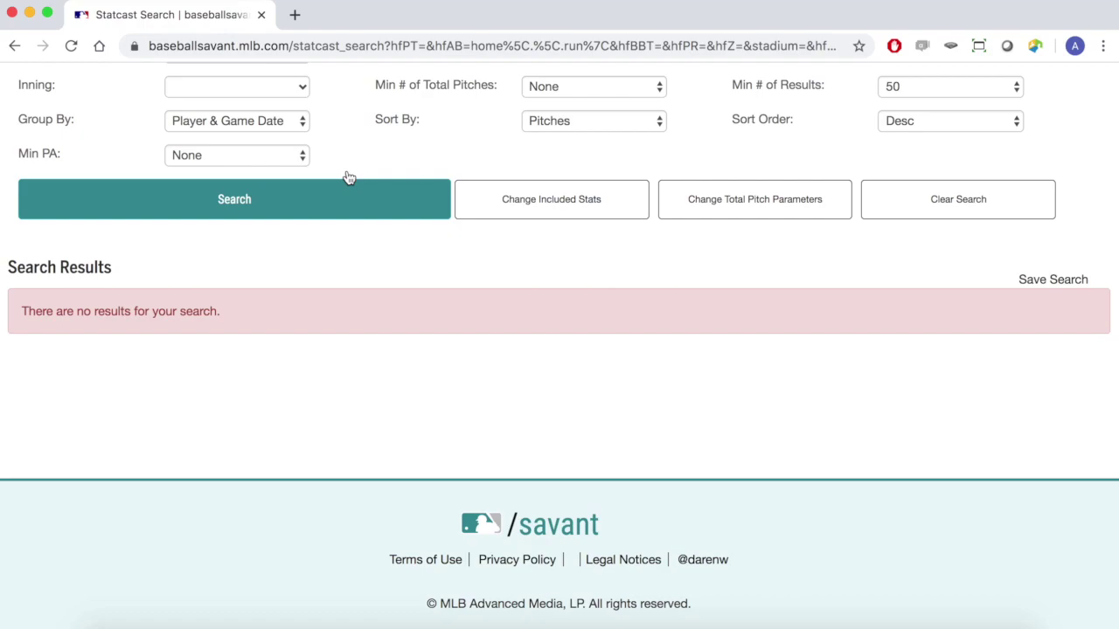
Reset the minimum number of results to None and rerun the search grouped by player and game date.
scroll(357, 362, up, 3)
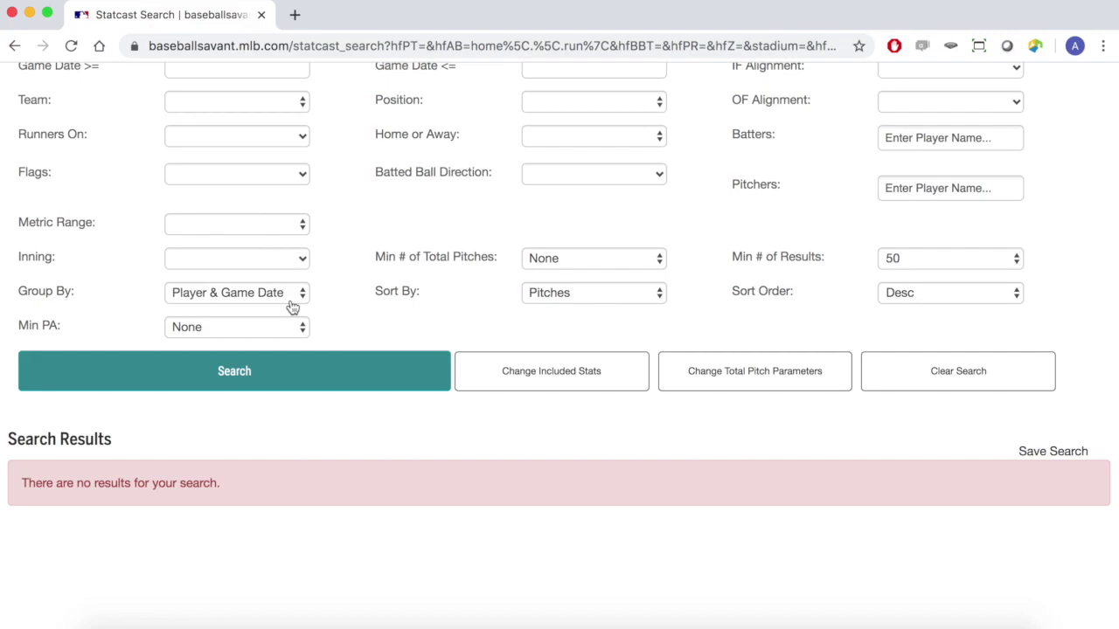
click(966, 262)
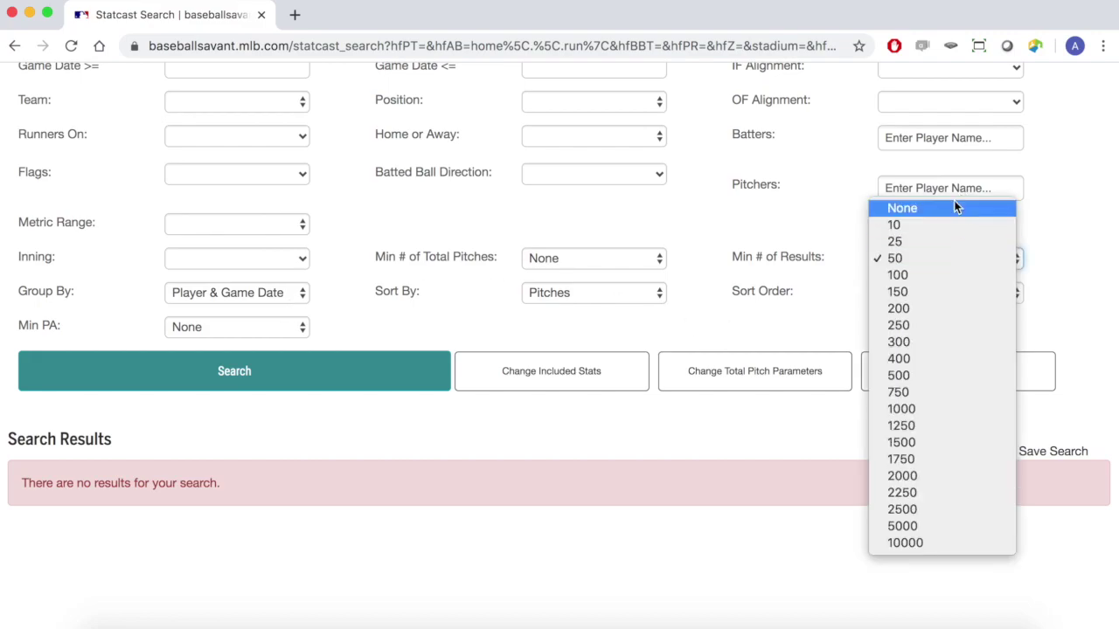
click(954, 208)
scroll(480, 372, down, 1)
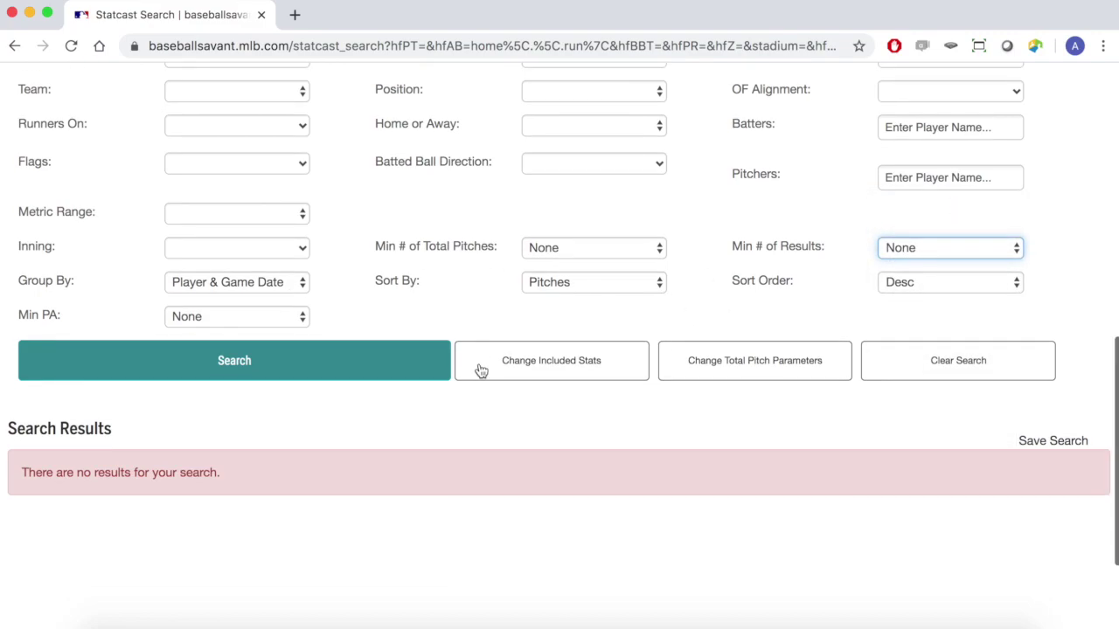
click(249, 369)
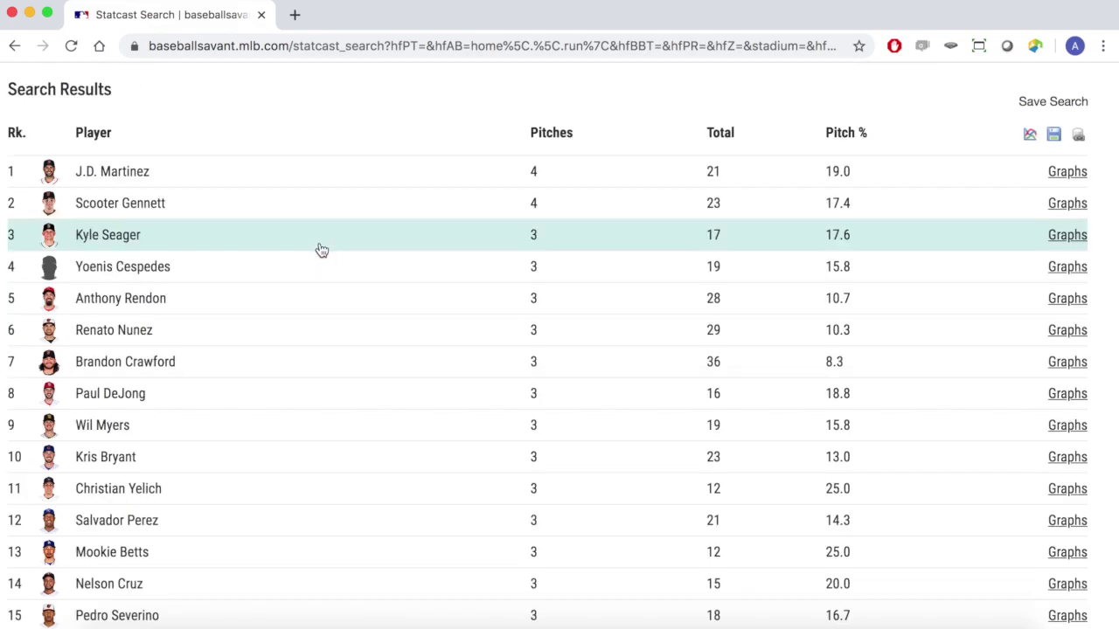
Expand Kyle Seager's result to view the individual home runs from that game, and collapse it again.
click(321, 248)
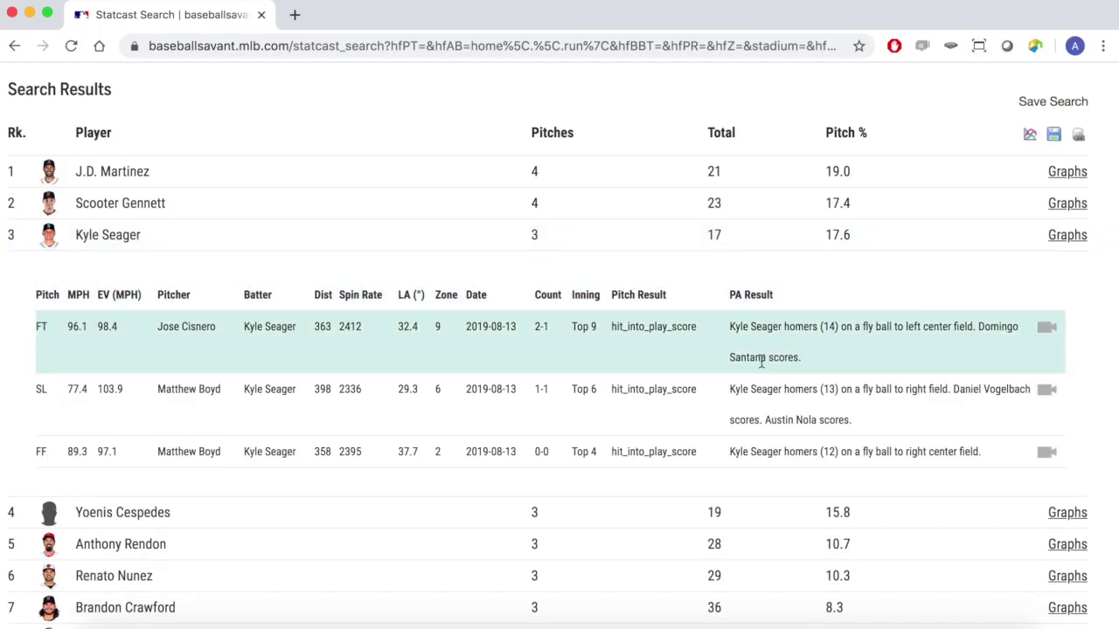
scroll(227, 305, up, 5)
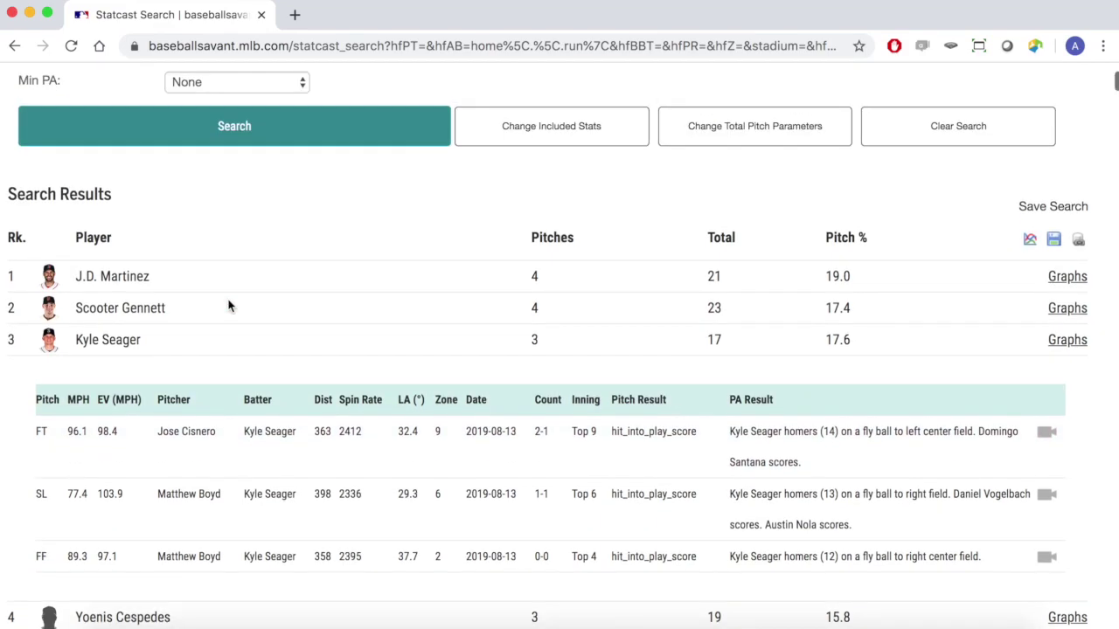
click(192, 458)
Change the grouping to Player & Year and rerun the home run search.
scroll(193, 458, up, 3)
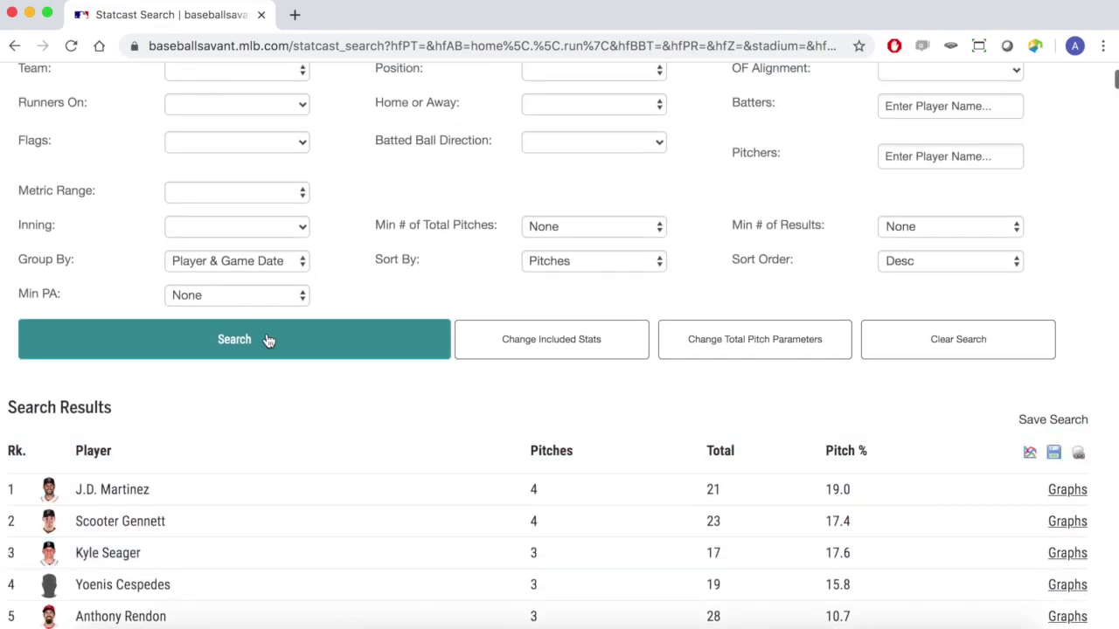
click(299, 260)
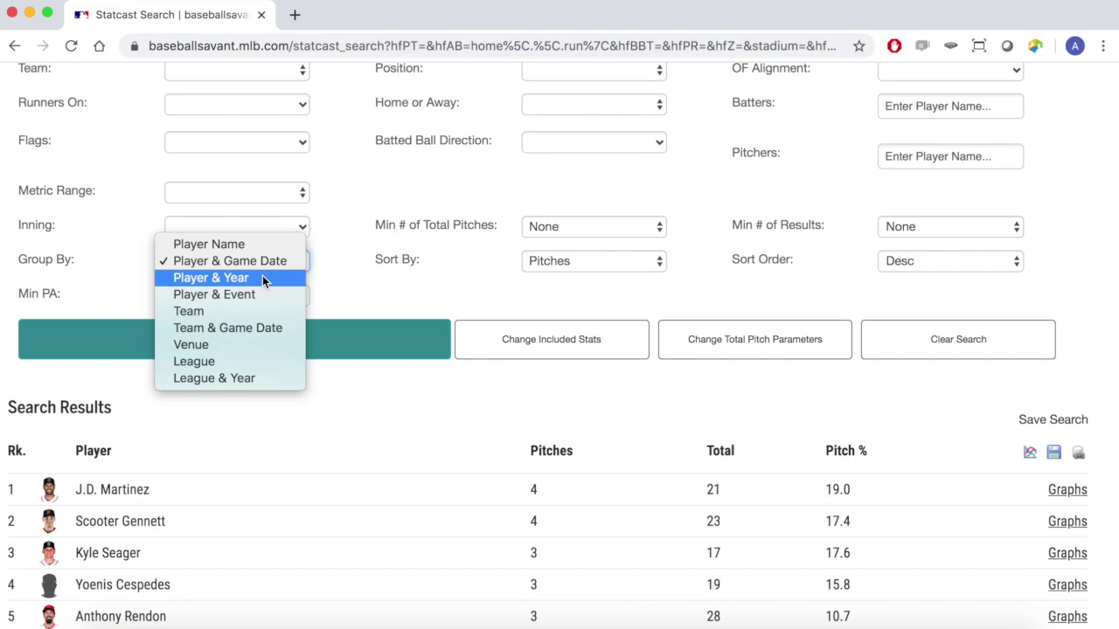
click(262, 277)
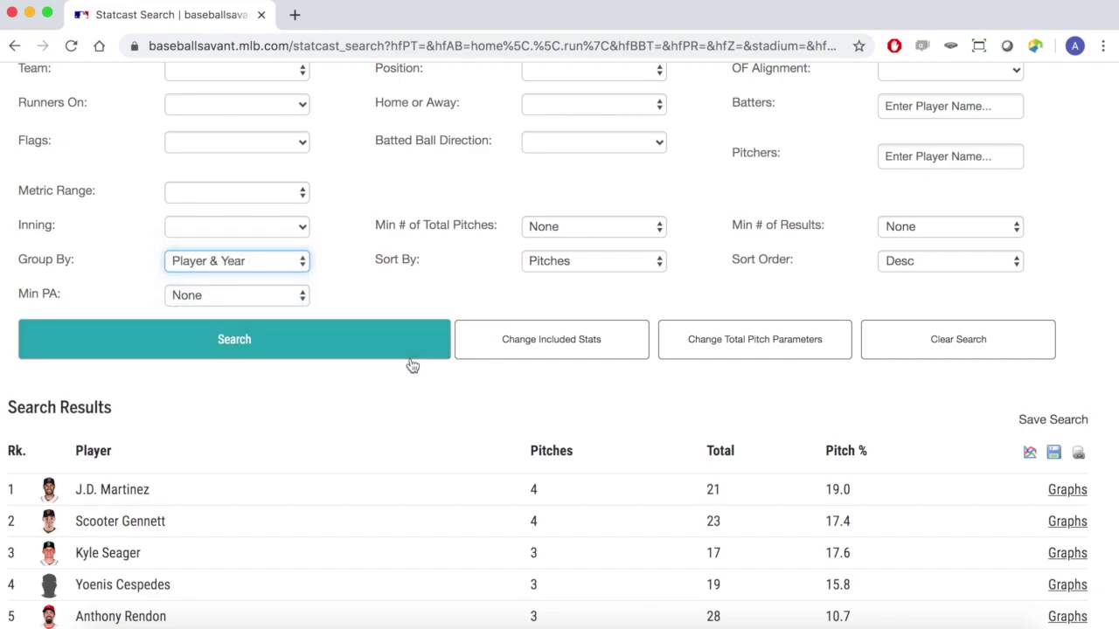
scroll(413, 366, up, 2)
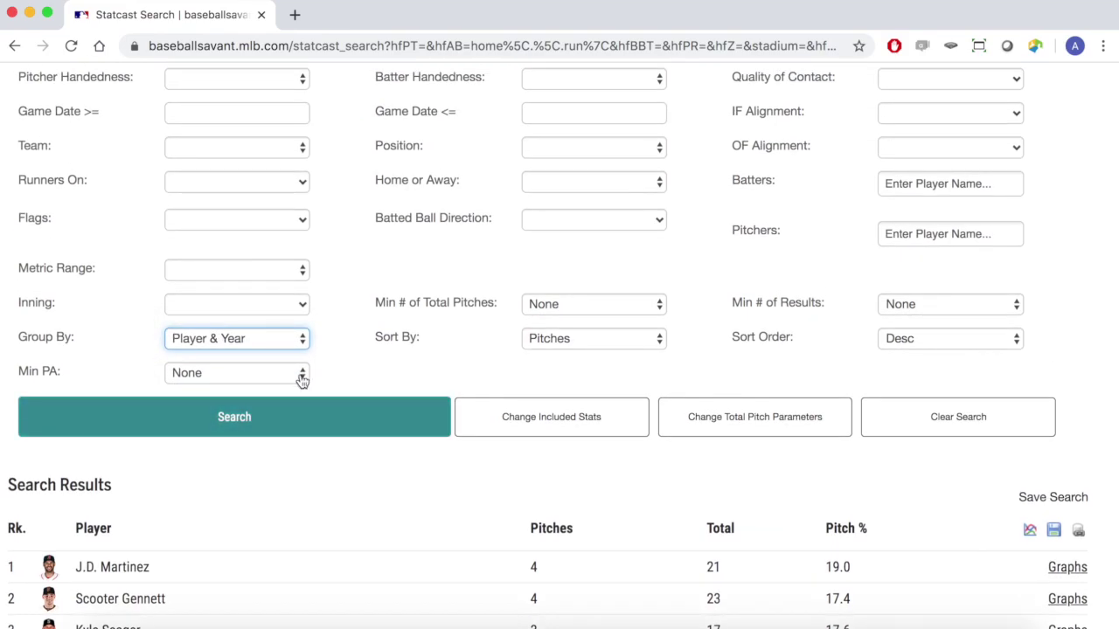
click(267, 419)
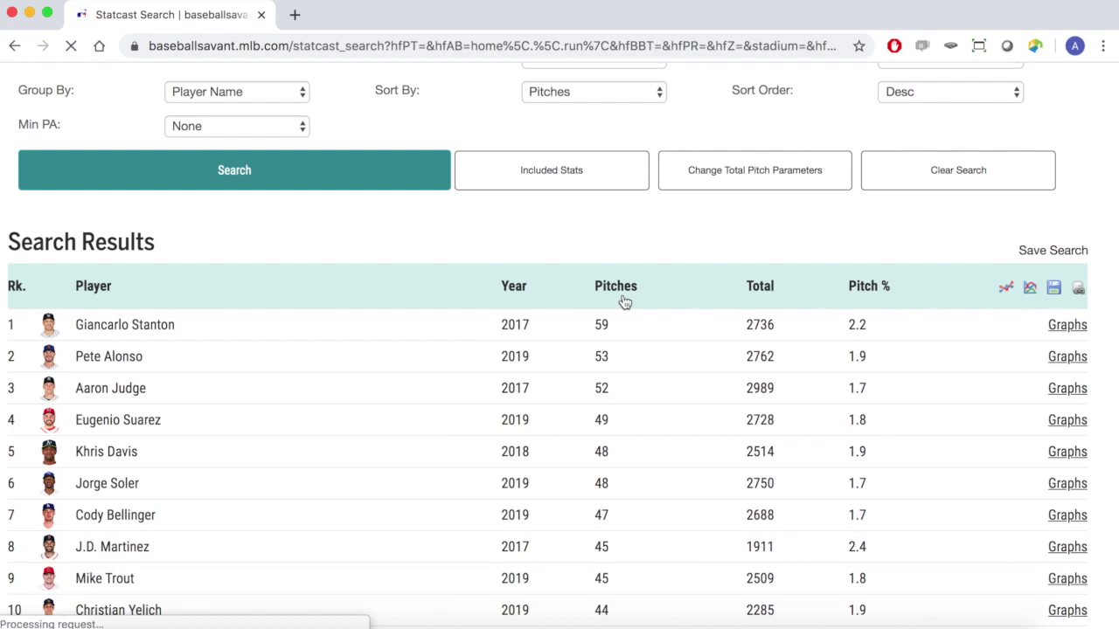
Examine the home run leaders by player and year together with the search settings used.
scroll(625, 301, down, 3)
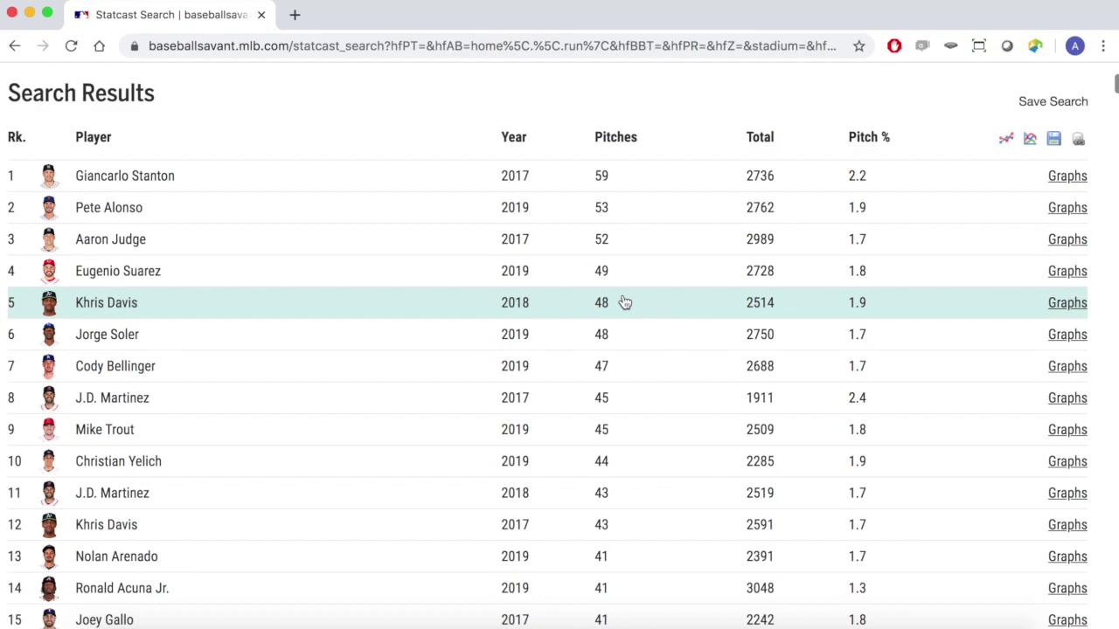
scroll(624, 302, up, 5)
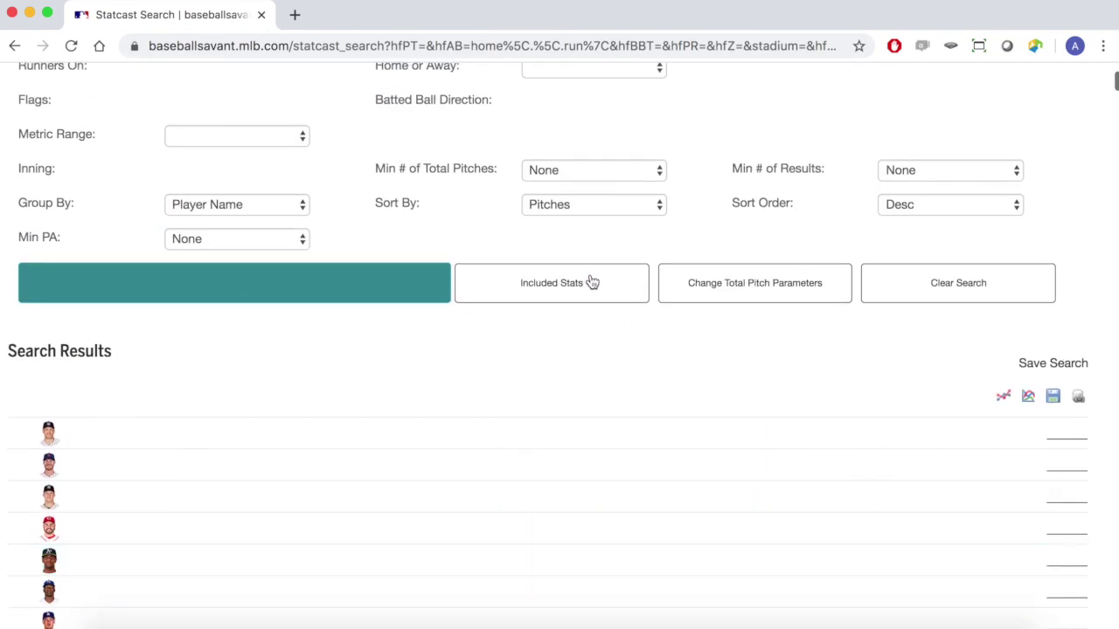
click(556, 301)
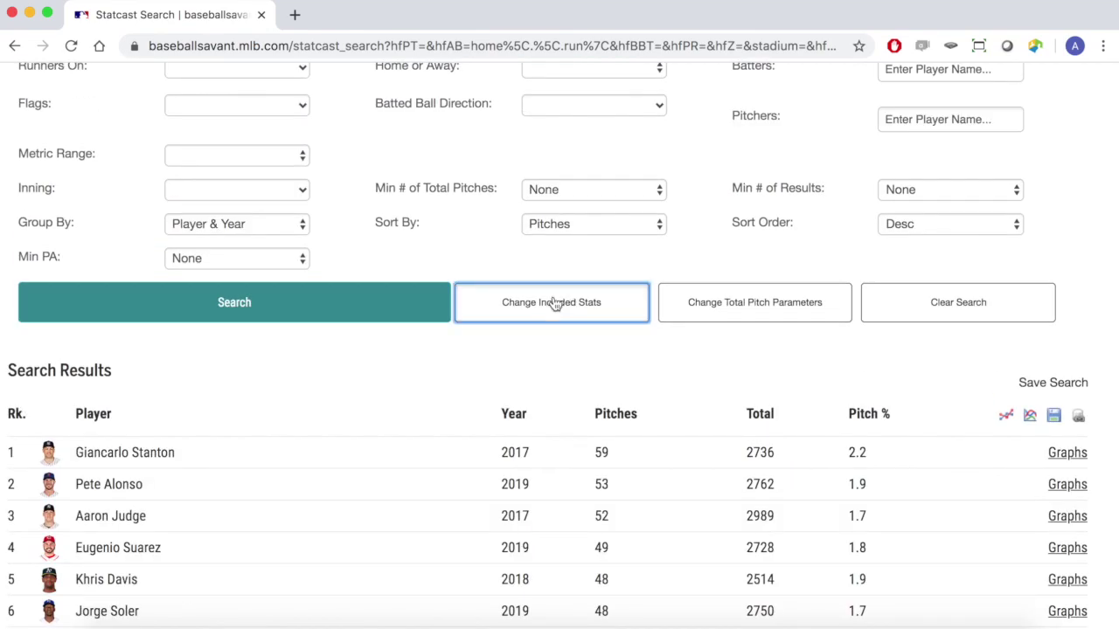
click(491, 302)
scroll(491, 301, down, 3)
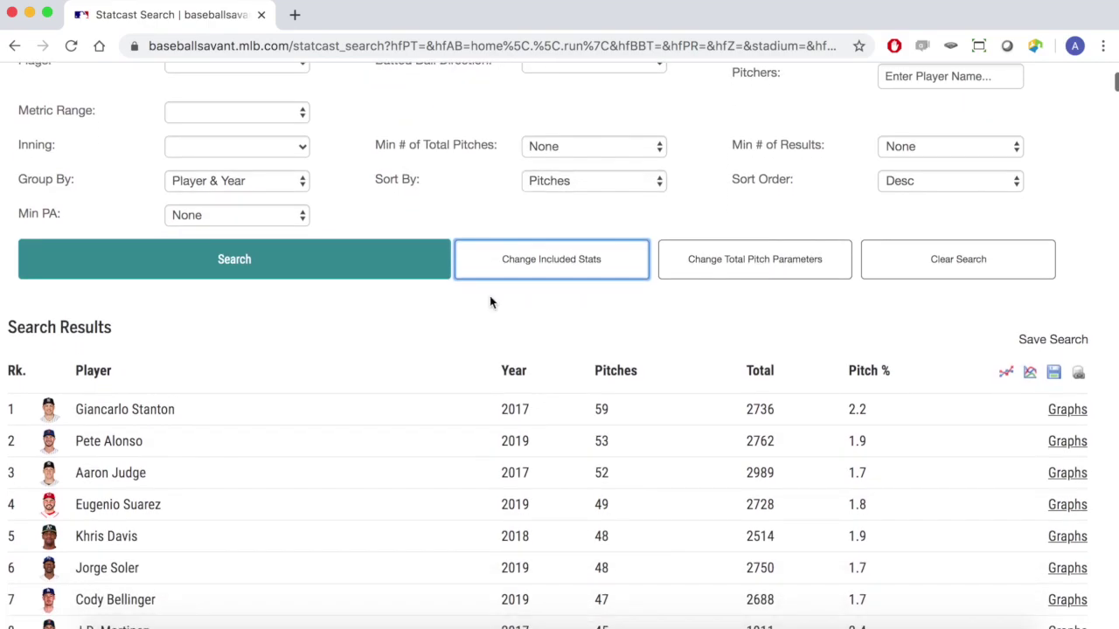
scroll(492, 301, down, 1)
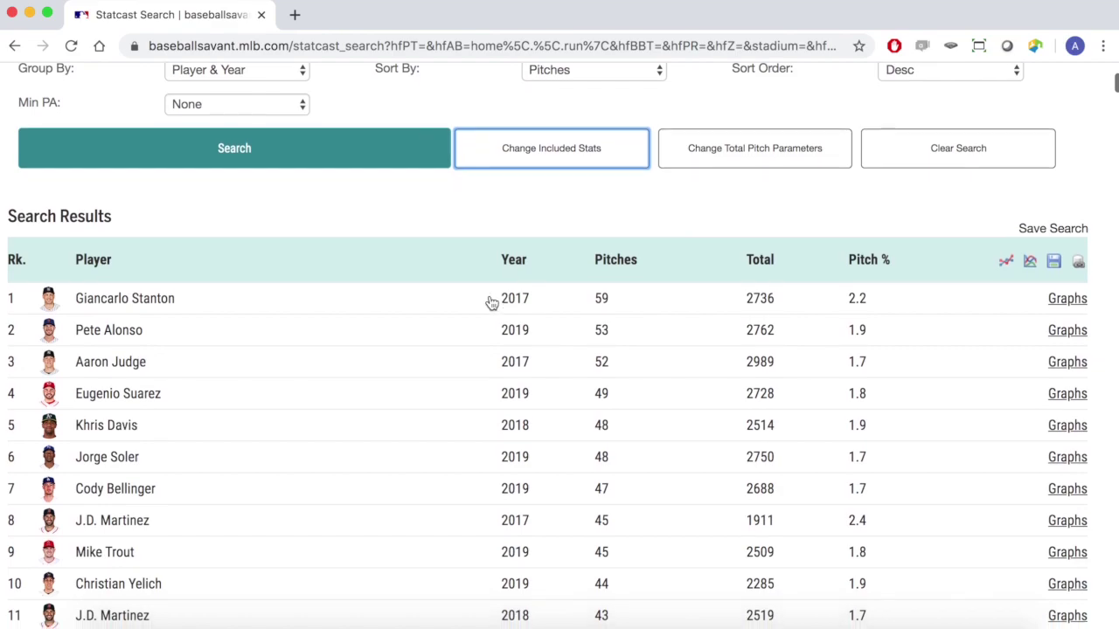
scroll(492, 301, up, 3)
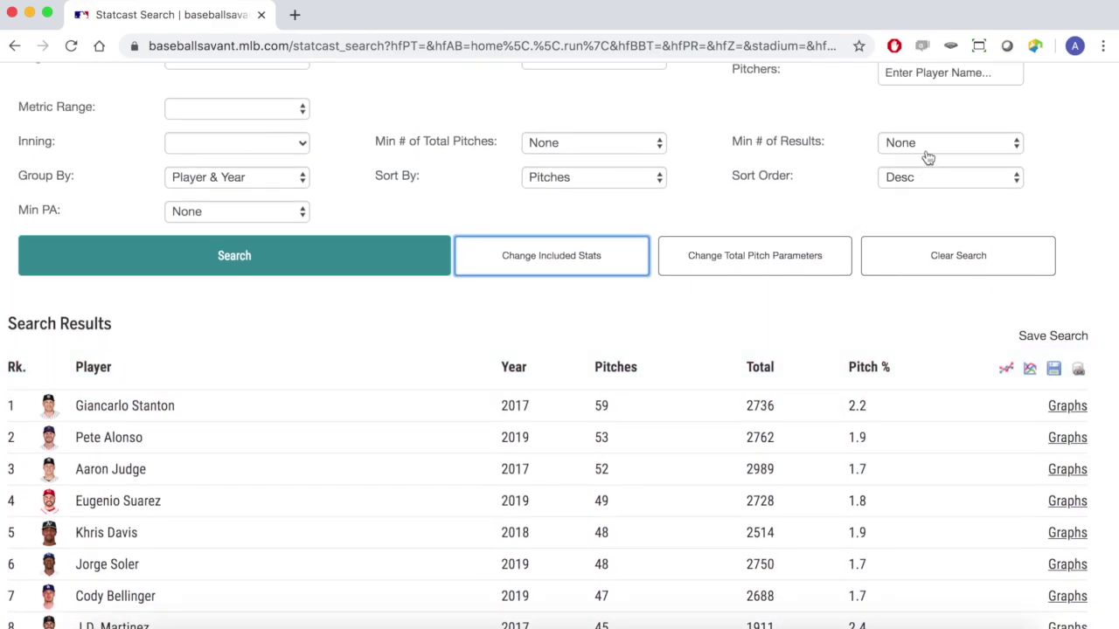
scroll(926, 158, down, 2)
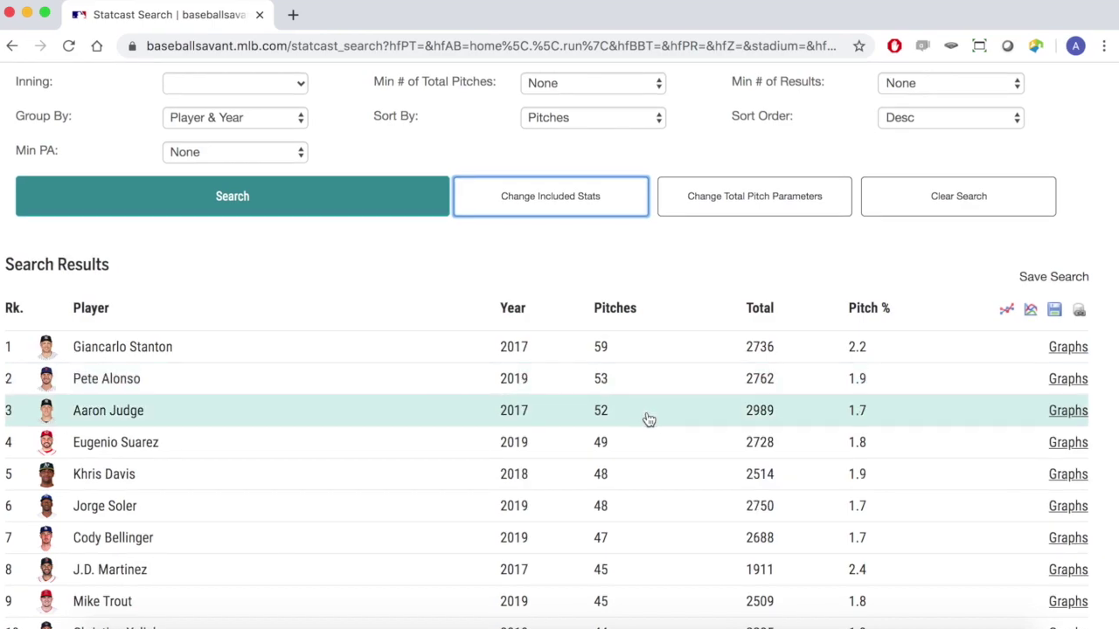
Change the grouping of the home run search to Player & Event.
scroll(649, 420, up, 3)
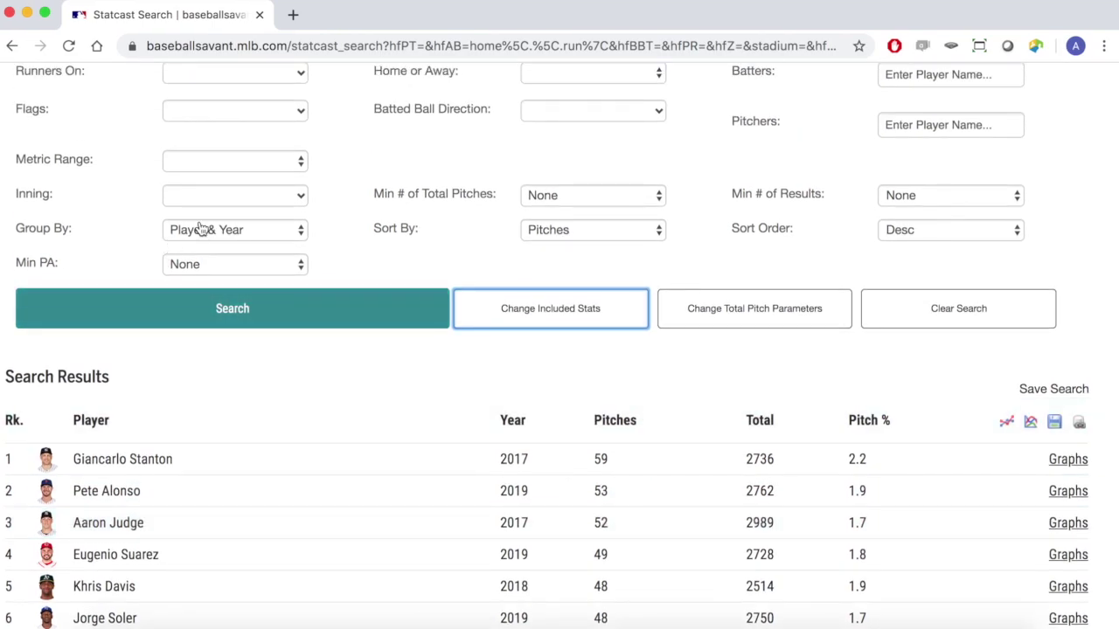
click(202, 229)
click(204, 246)
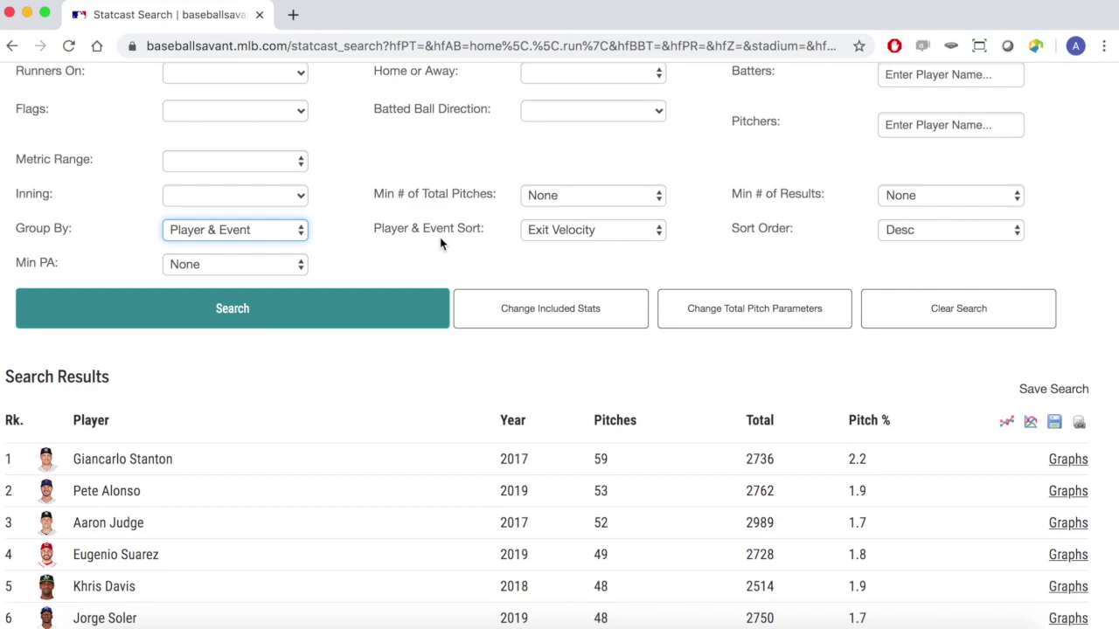
Check the Player & Event Sort options, keep Exit Velocity, and run the search for individual home runs.
click(554, 231)
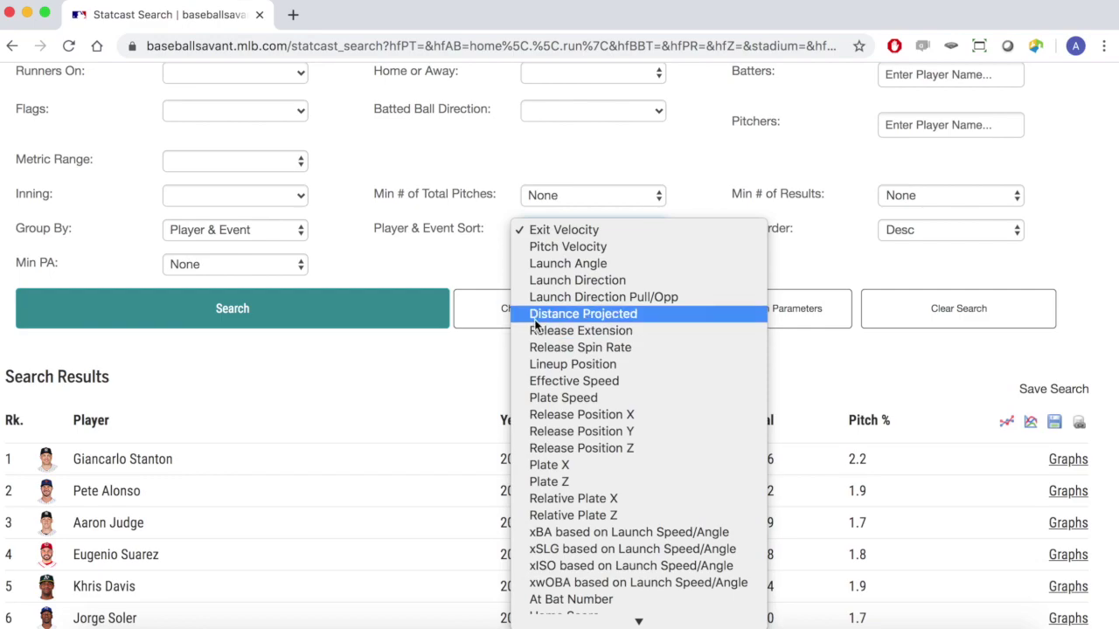
click(457, 247)
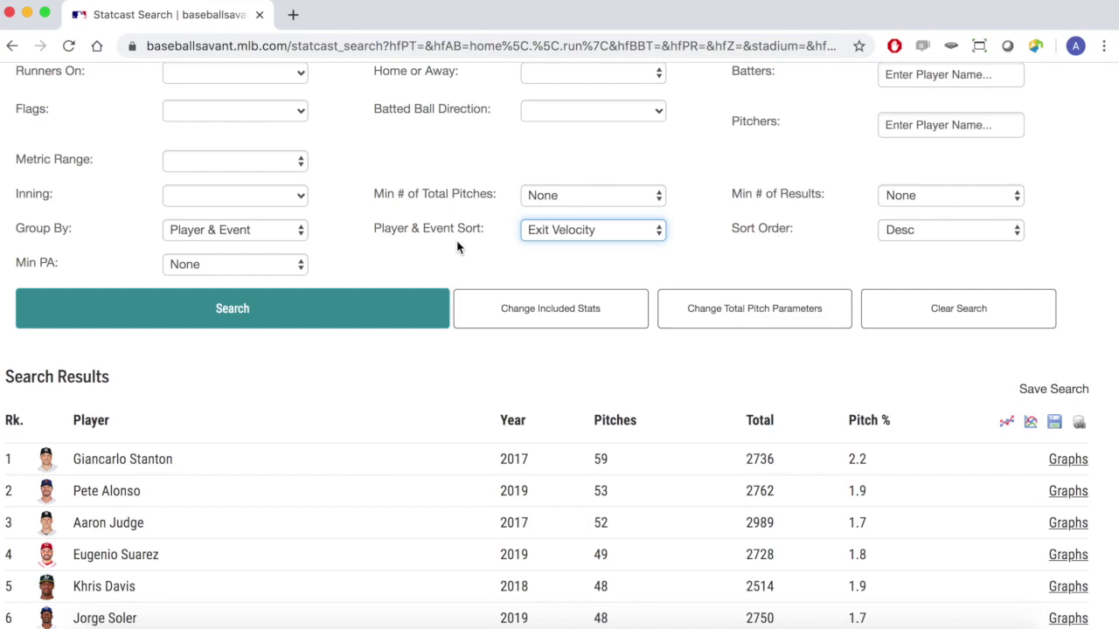
click(291, 319)
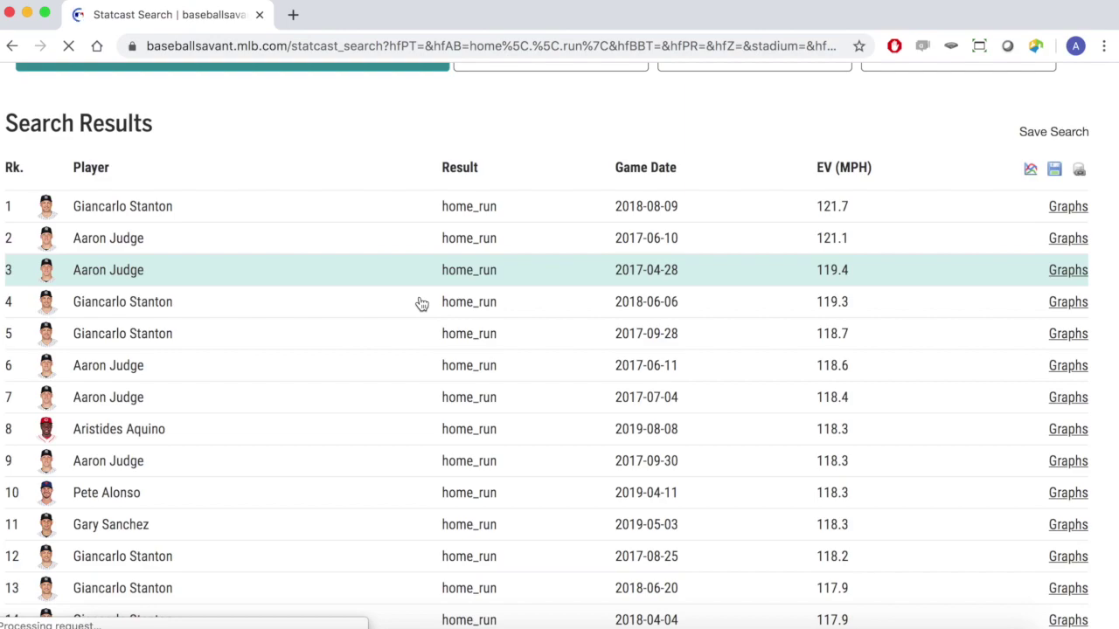
scroll(492, 339, up, 2)
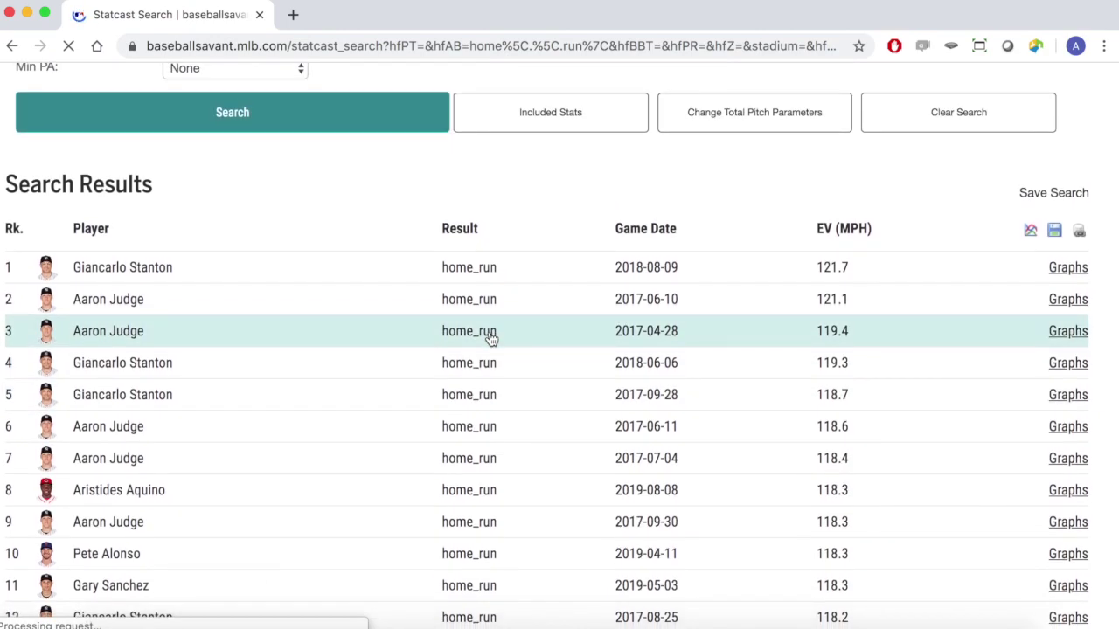
scroll(491, 339, up, 3)
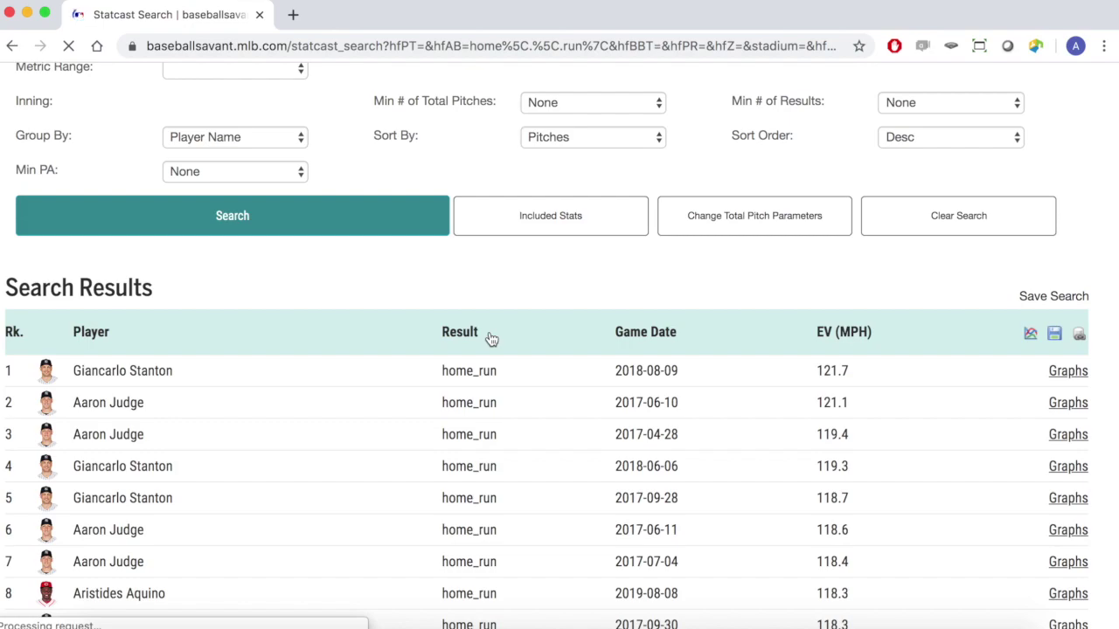
Check the Sort Order options for the home run search and keep Desc.
scroll(492, 339, up, 2)
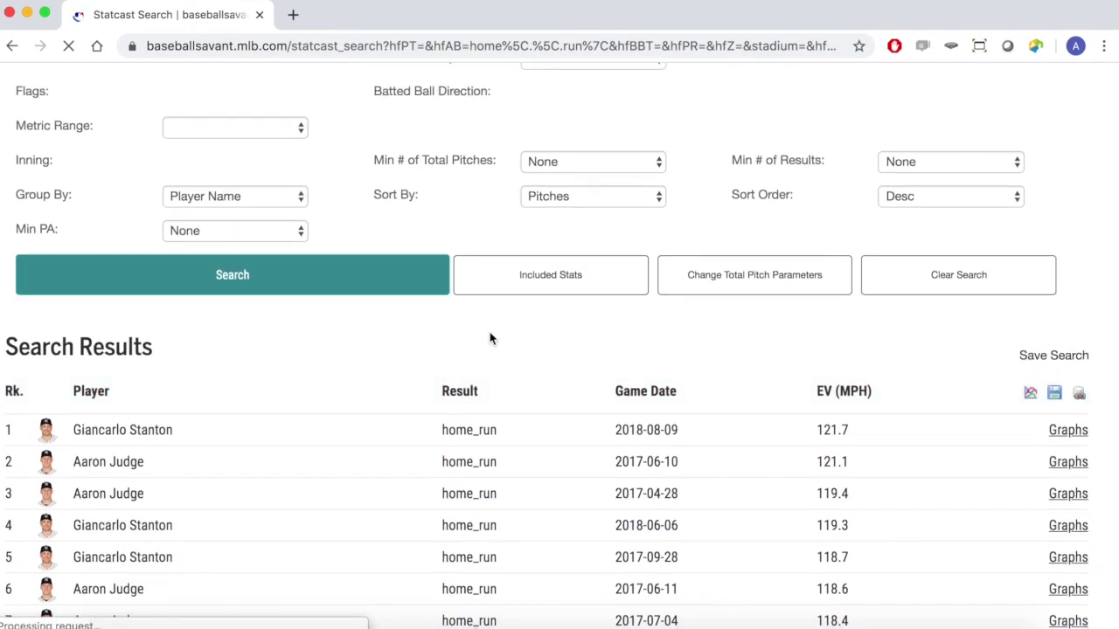
click(902, 195)
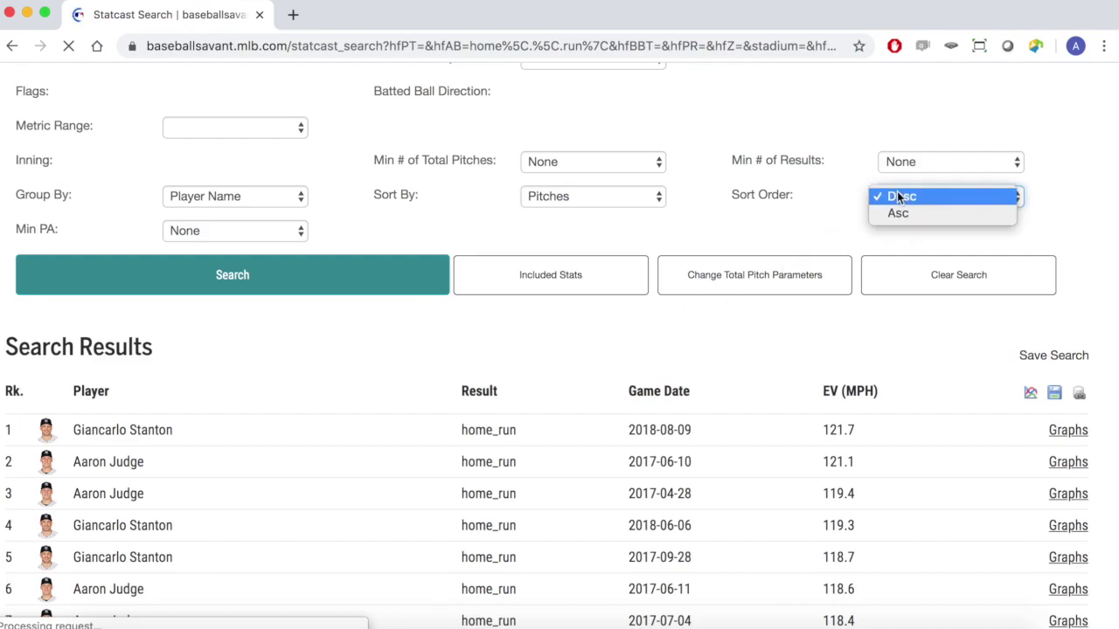
click(817, 210)
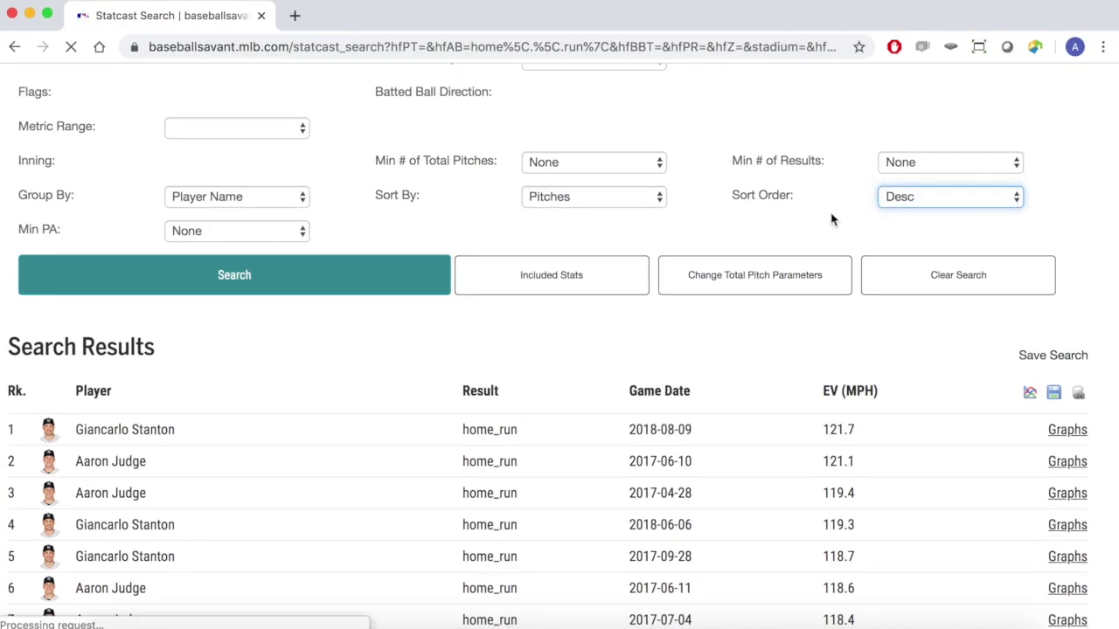
Change the grouping to Team and run the search for home runs by team.
click(253, 197)
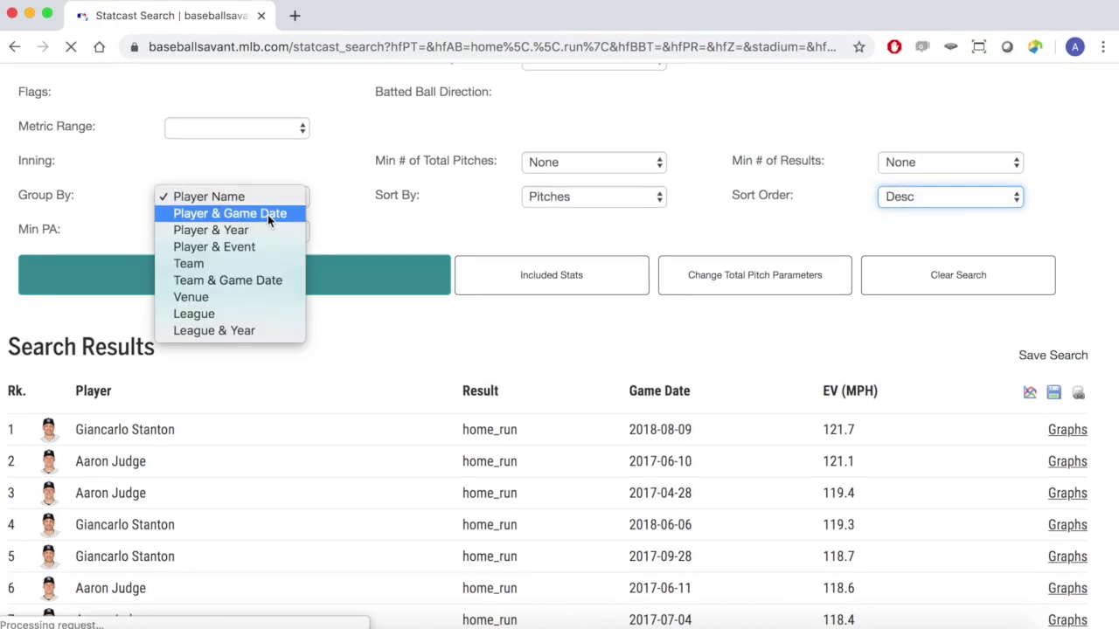
click(251, 264)
click(277, 278)
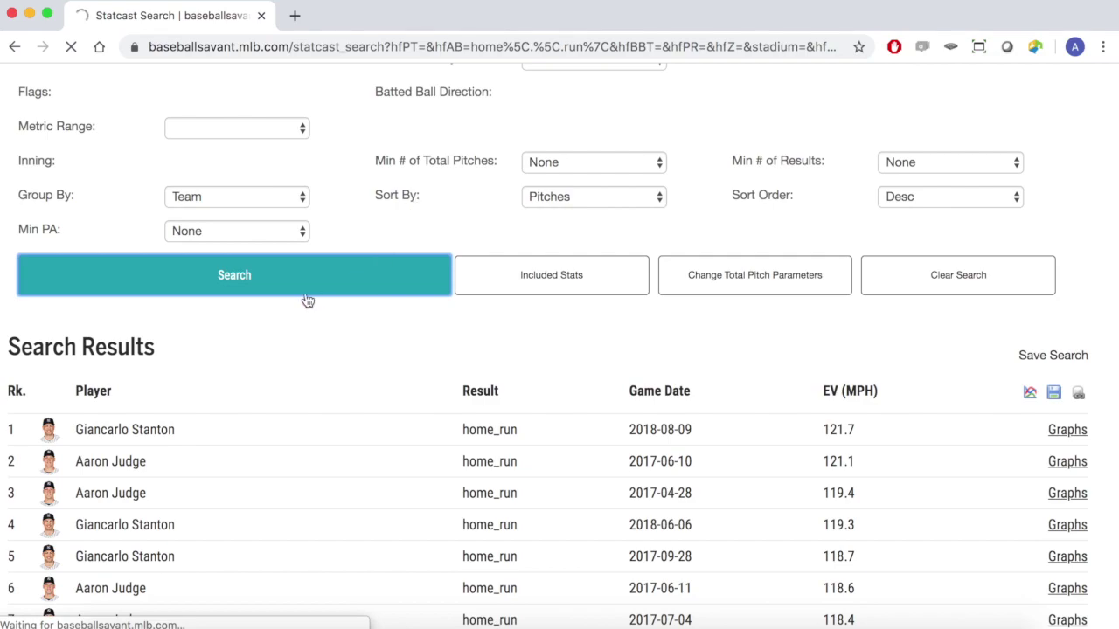
scroll(254, 461, down, 3)
scroll(414, 382, up, 1)
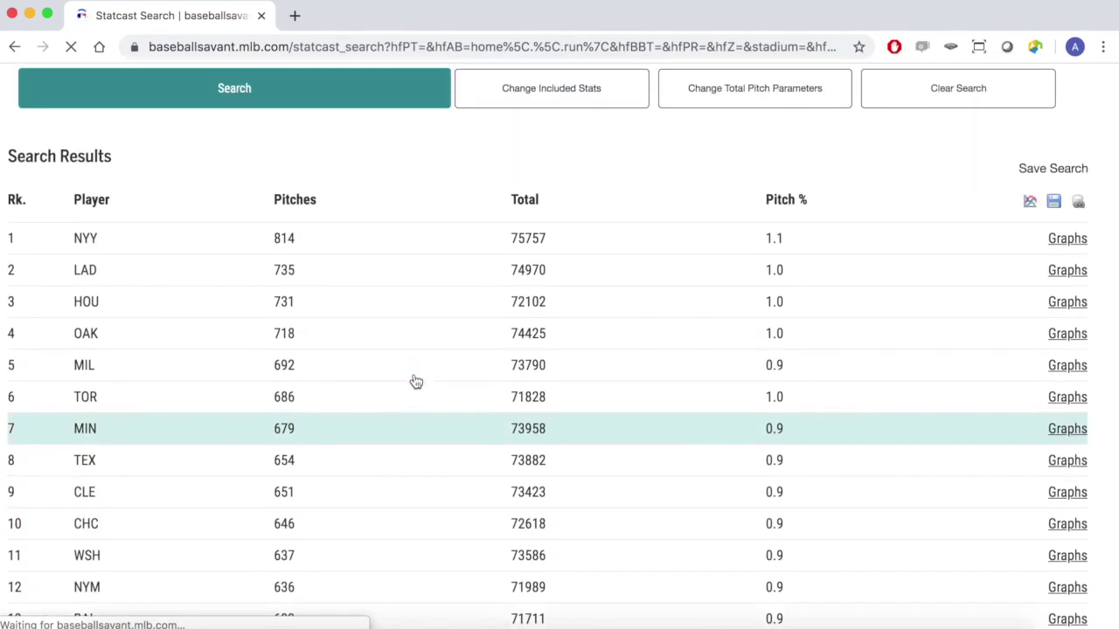
scroll(415, 382, down, 2)
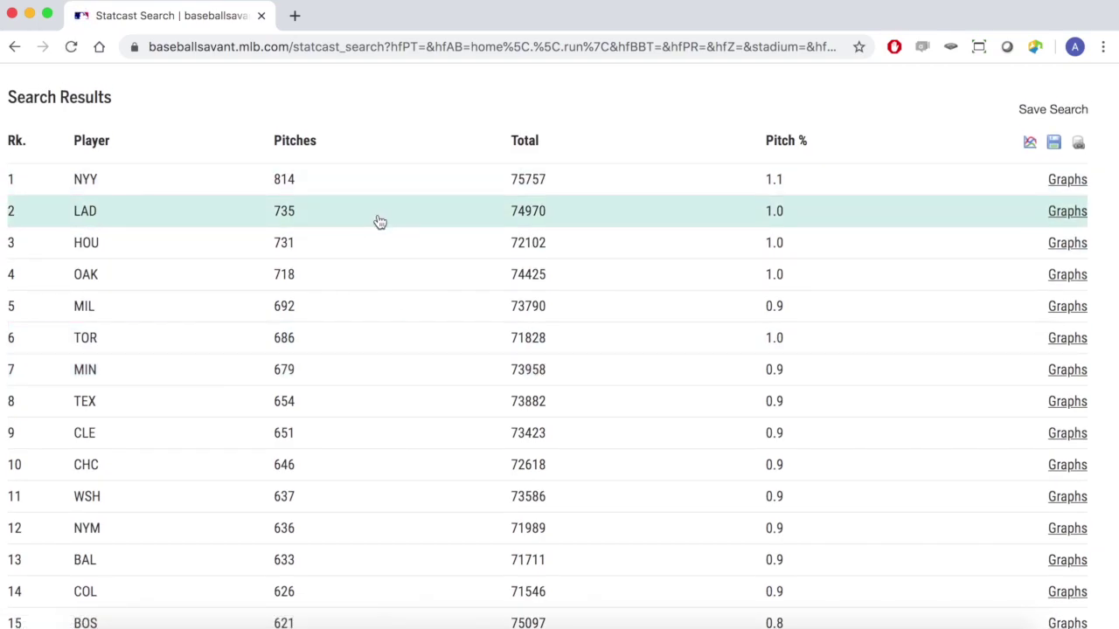
Change the grouping of the home run search to Team & Game Date.
scroll(379, 222, up, 2)
scroll(379, 222, up, 4)
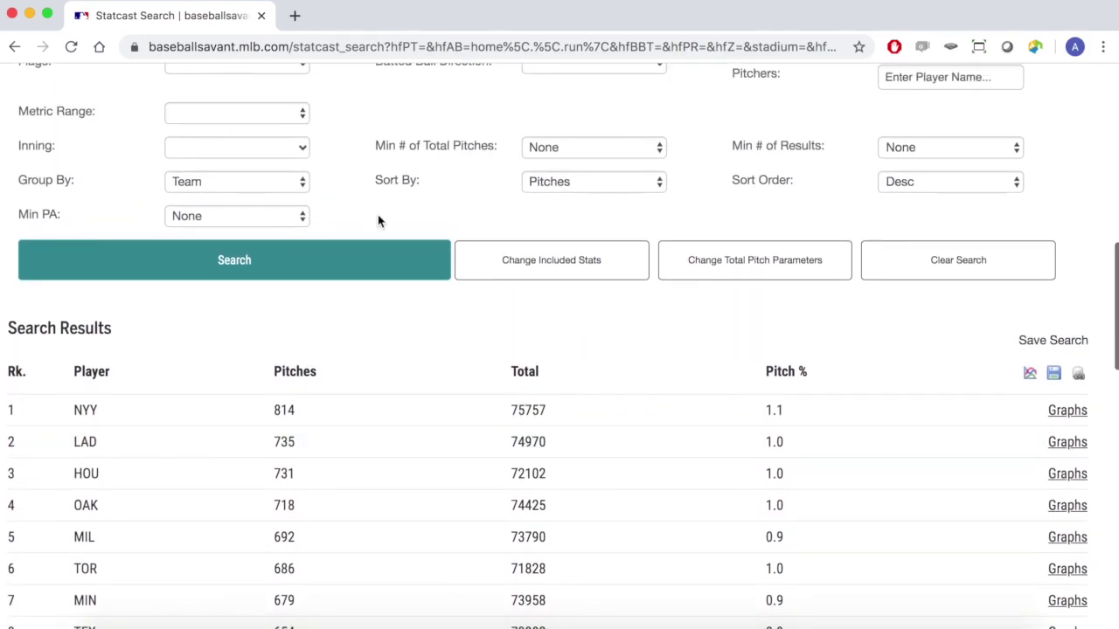
click(180, 181)
click(182, 200)
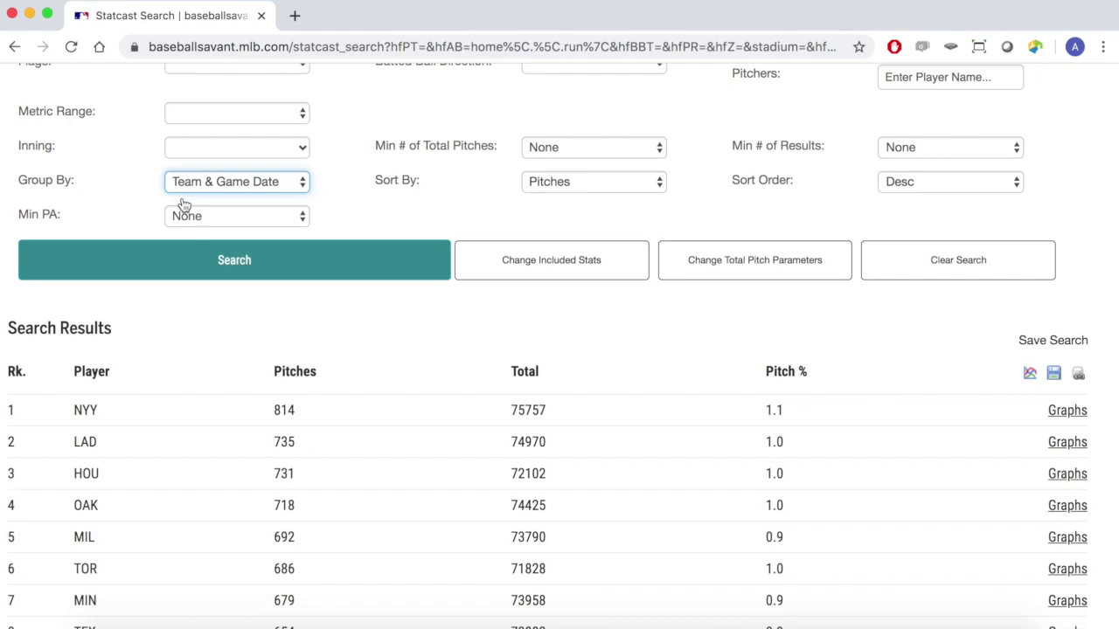
Remove 2017 and 2018 from the season filter so only 2019 is searched.
scroll(452, 263, up, 3)
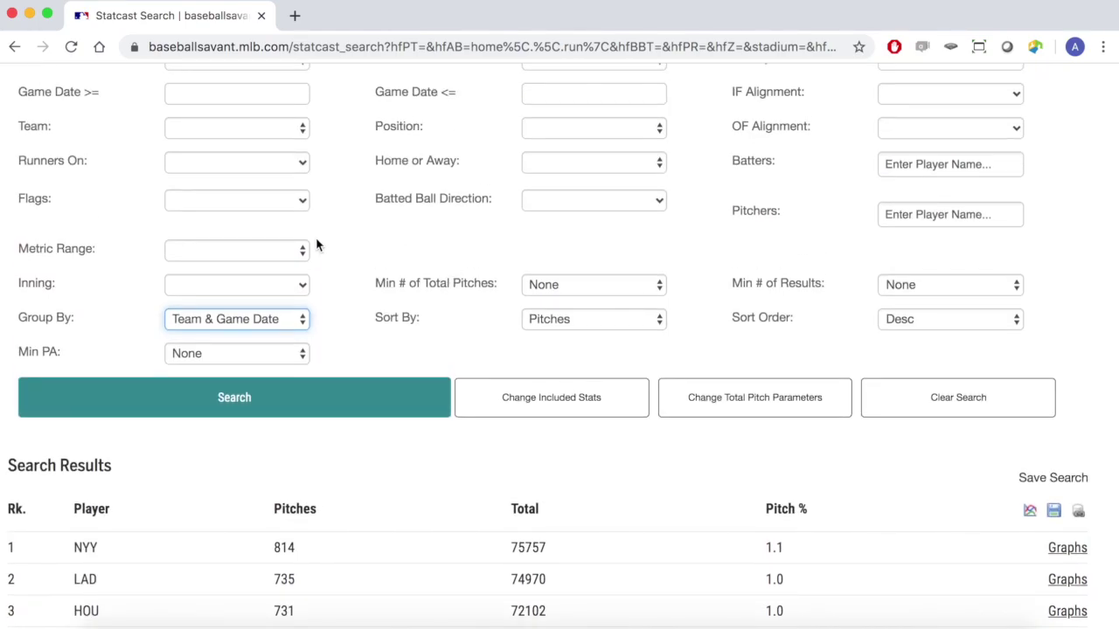
scroll(377, 254, up, 6)
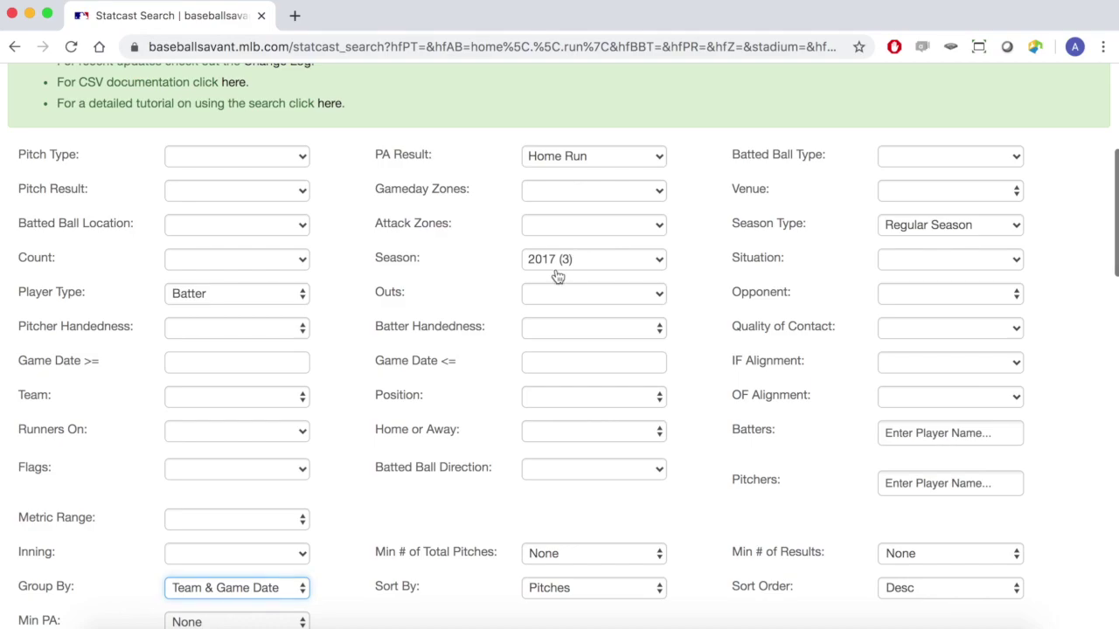
click(583, 261)
click(562, 356)
click(562, 335)
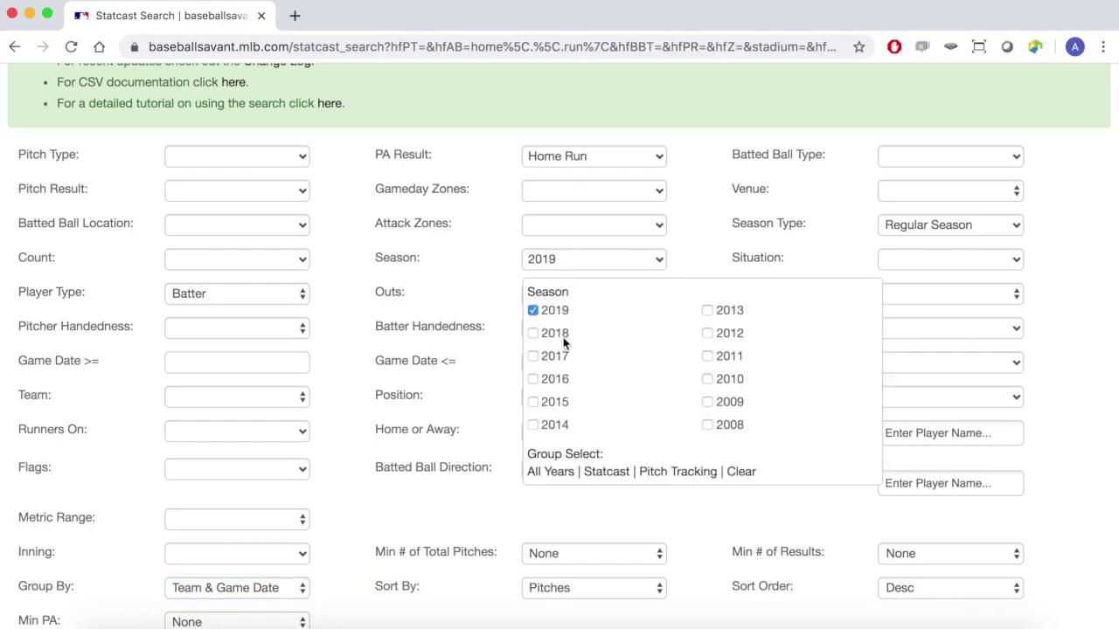
click(582, 260)
Add an Exit Velocity metric range of at least 110 and run the 2019 home run search.
scroll(583, 262, down, 3)
click(304, 418)
click(523, 435)
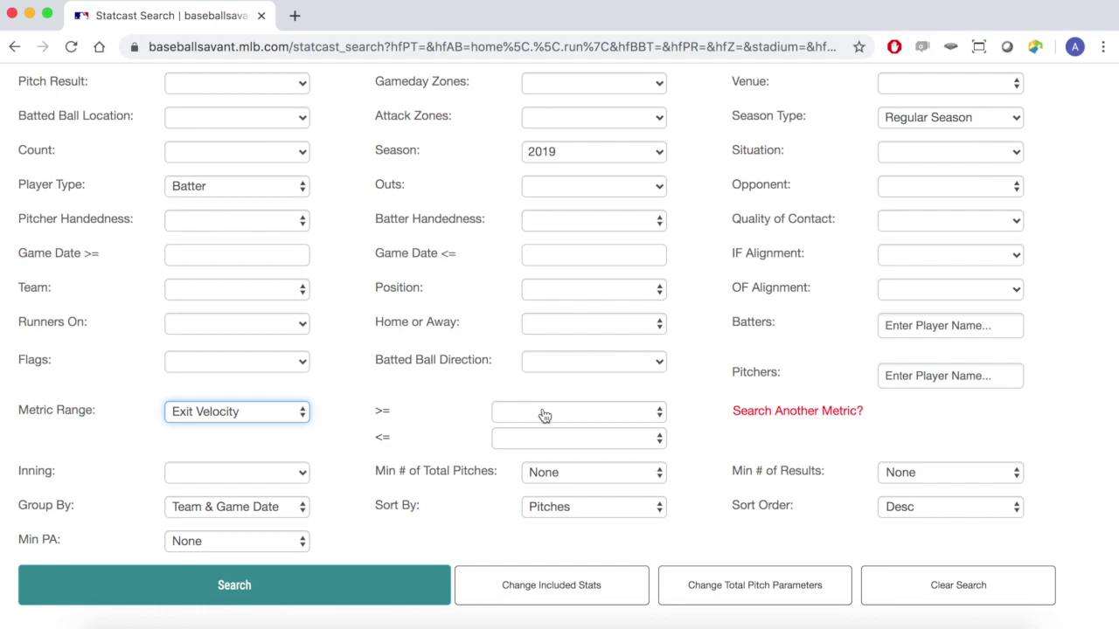
click(544, 416)
text(110)
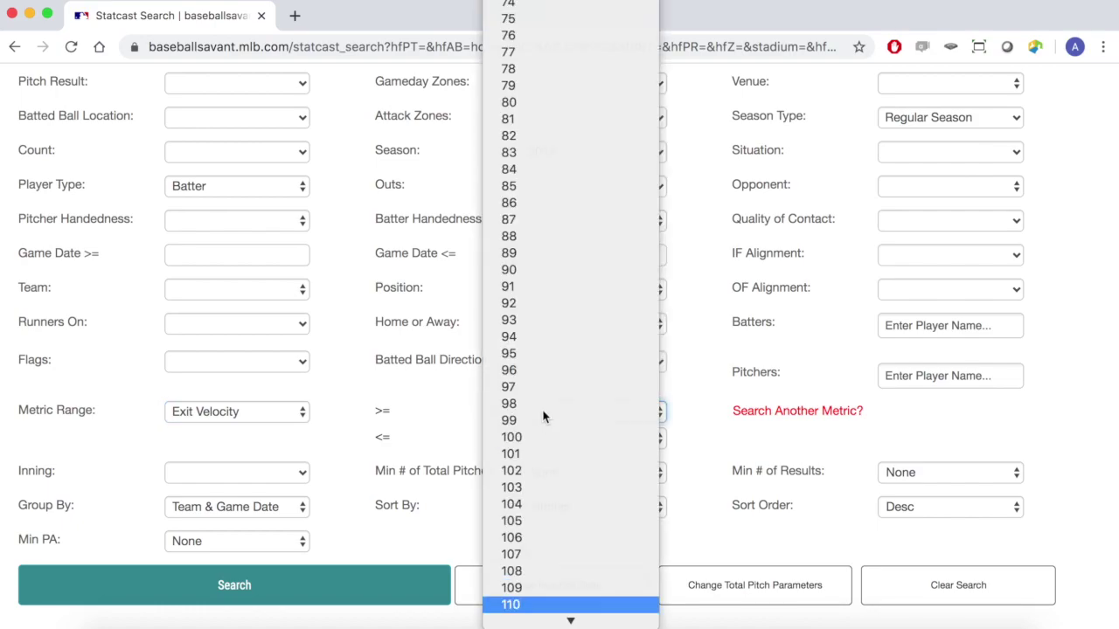
key(Return)
click(320, 585)
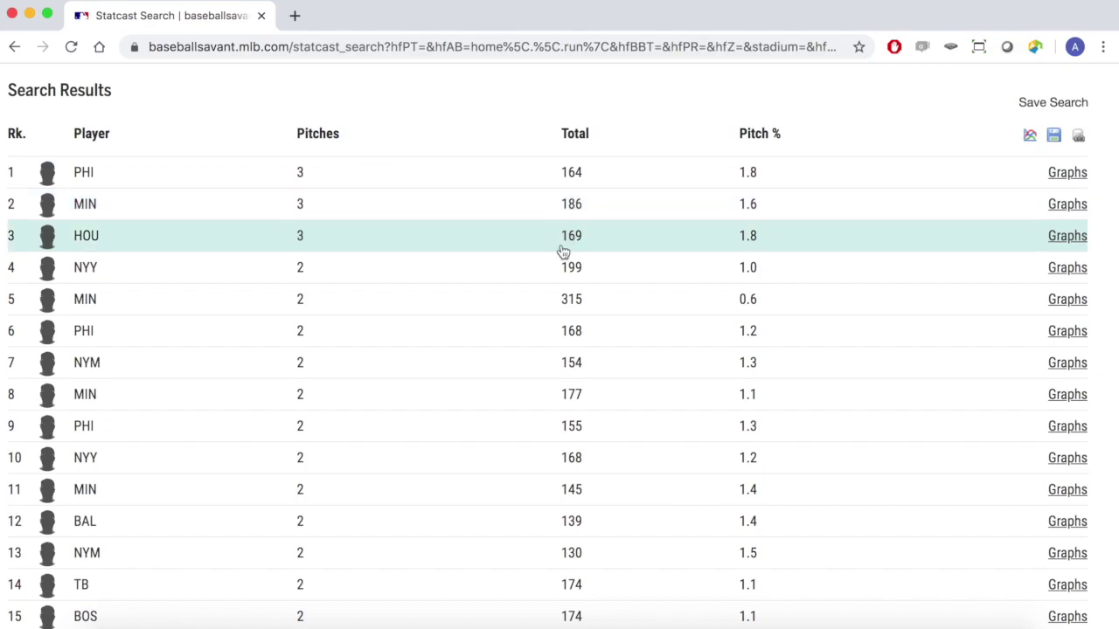
Add the 2017 and 2018 seasons back to the season filter alongside 2019.
scroll(563, 252, up, 10)
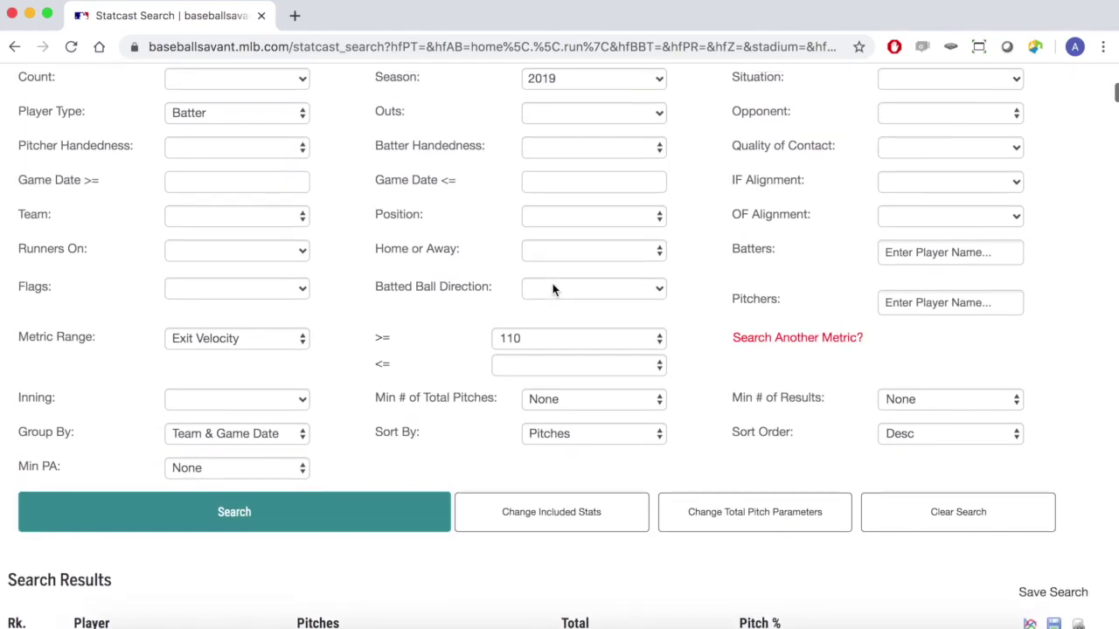
click(577, 207)
click(558, 280)
click(552, 303)
click(577, 213)
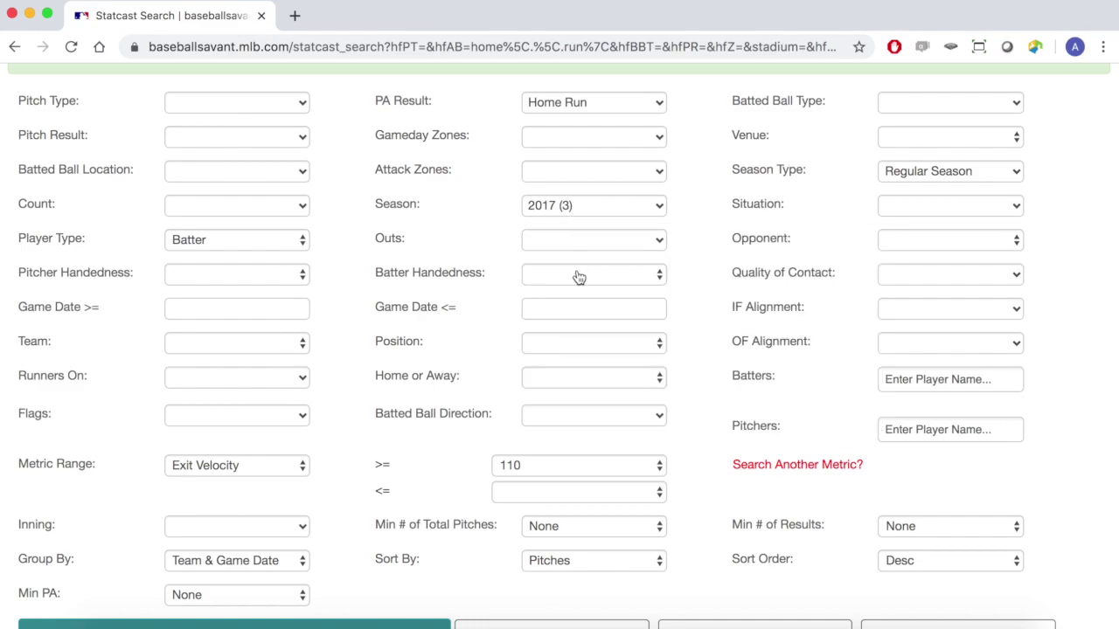
Change the grouping of the home run search to Venue.
scroll(577, 278, down, 3)
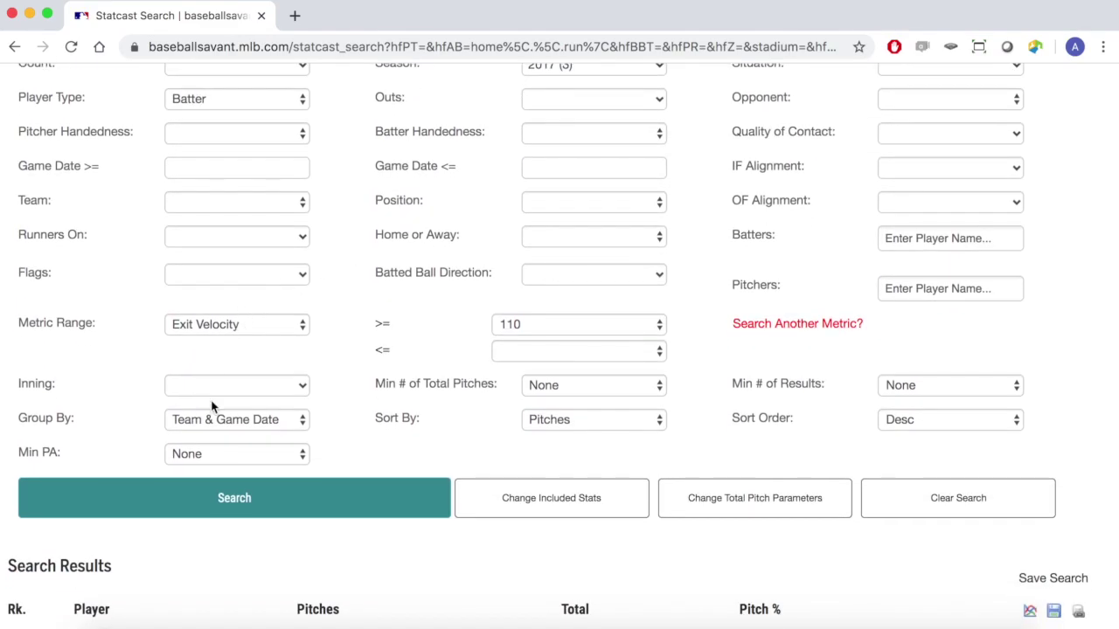
click(210, 421)
click(212, 436)
Clear the Exit Velocity metric and its minimum value, and run the home run search by venue.
click(247, 333)
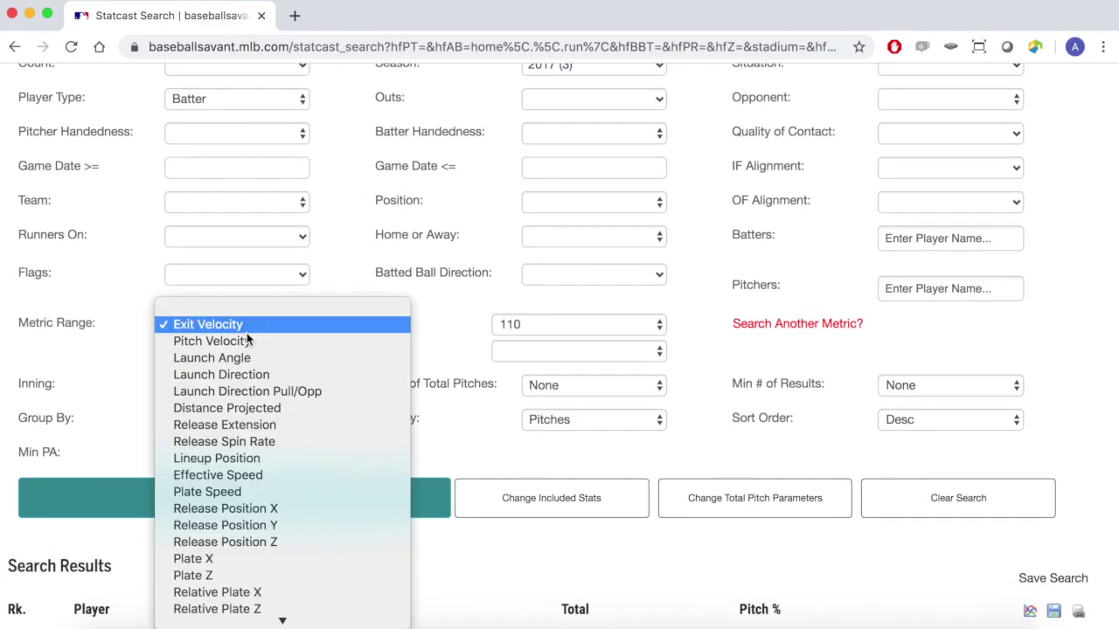
click(247, 306)
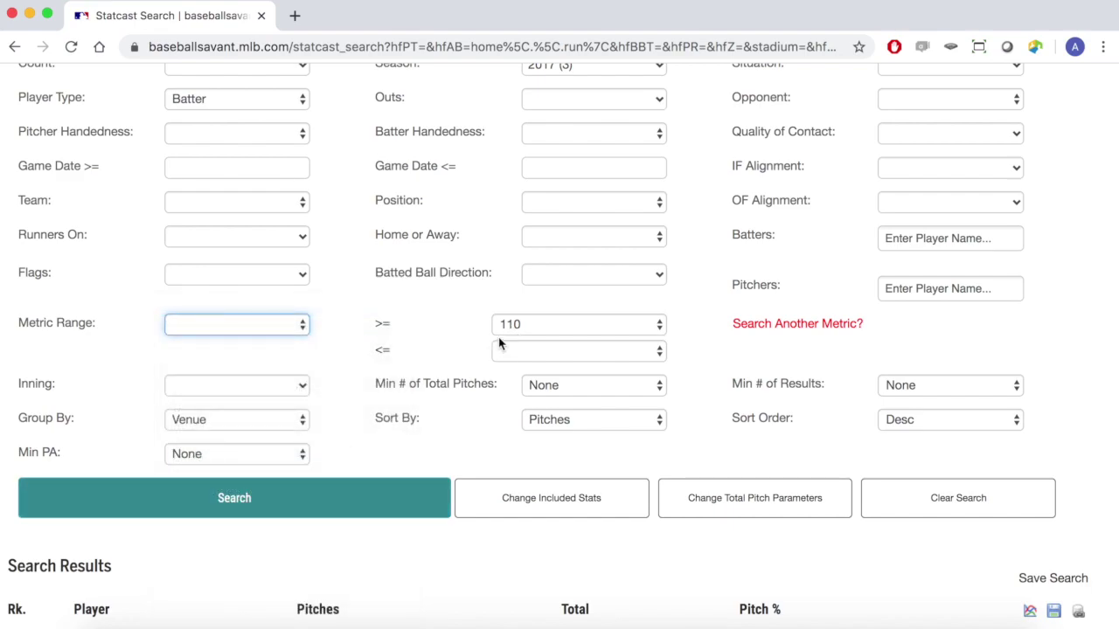
click(505, 330)
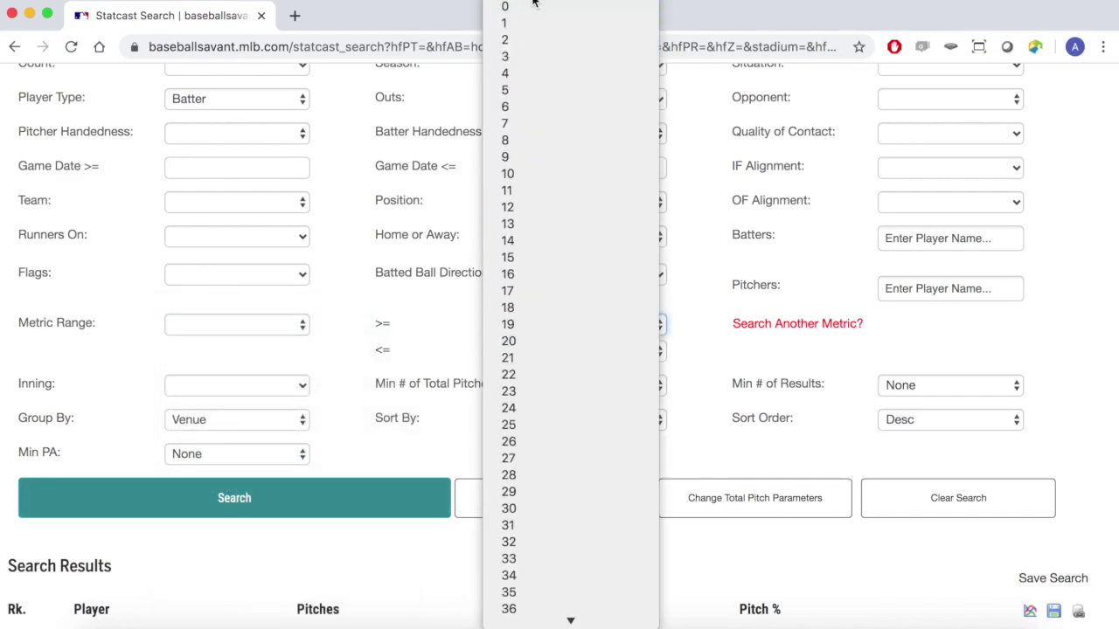
click(533, 5)
click(214, 502)
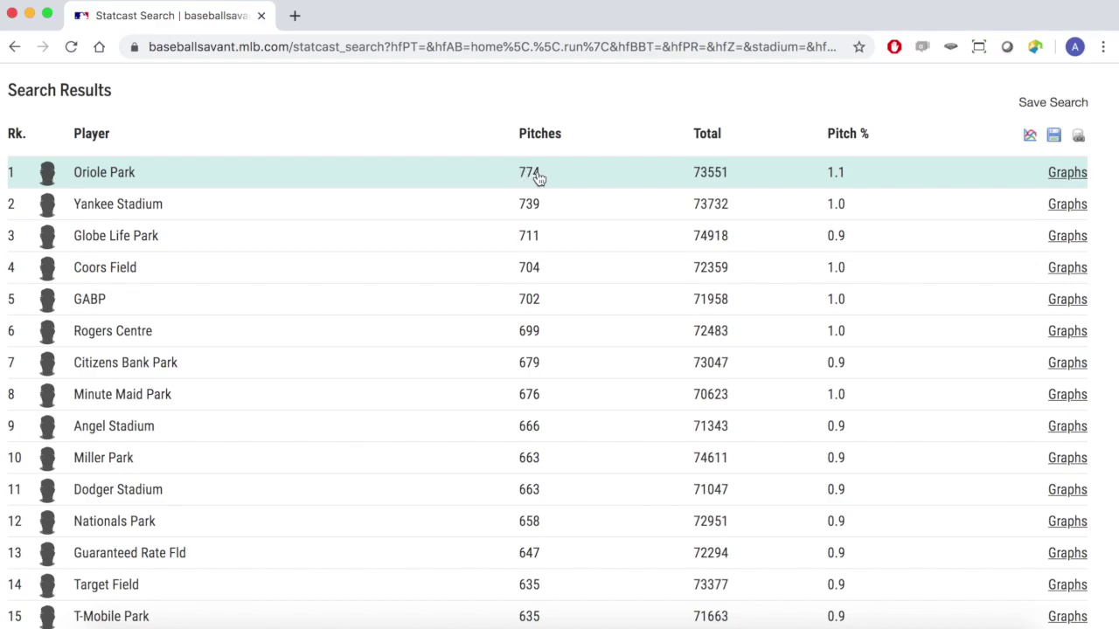
Change the grouping to League and run the search for league-wide home runs.
scroll(540, 178, up, 5)
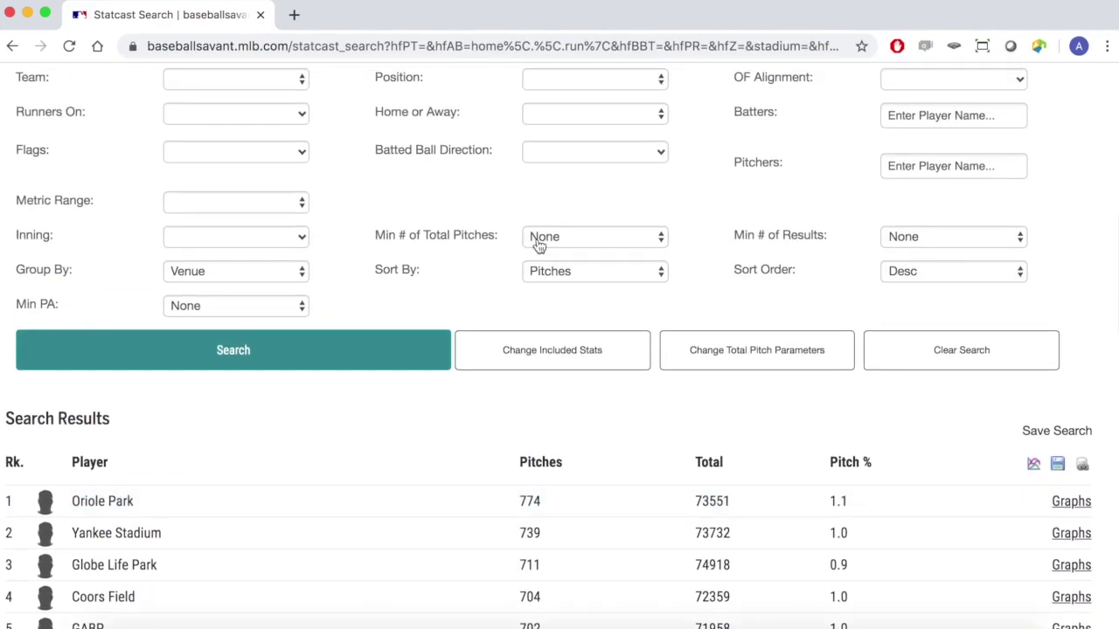
click(296, 275)
click(273, 289)
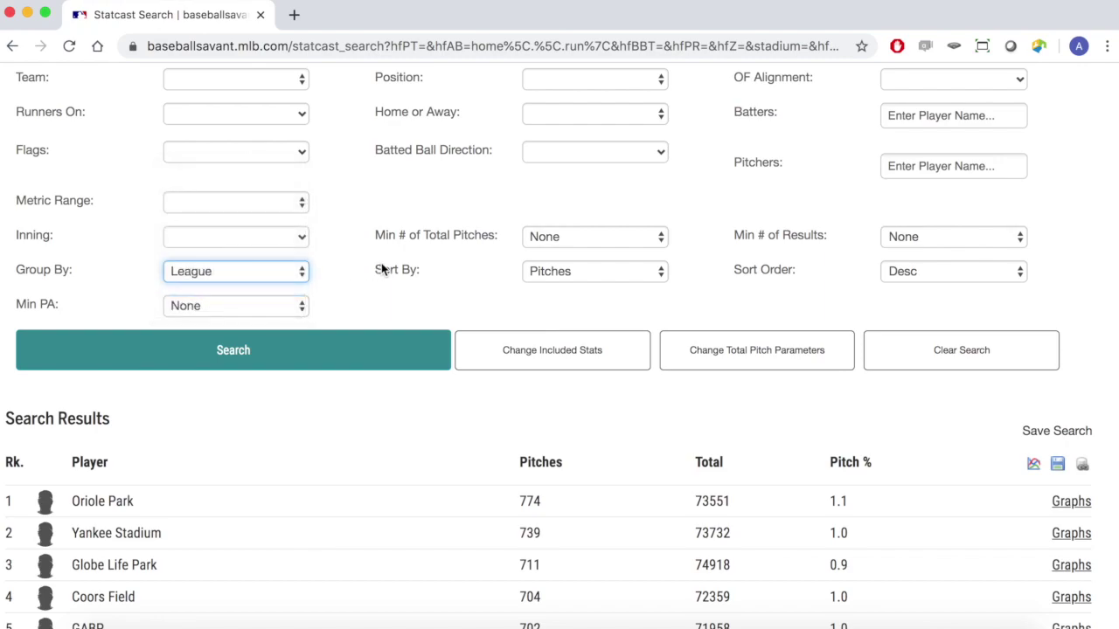
scroll(382, 269, up, 1)
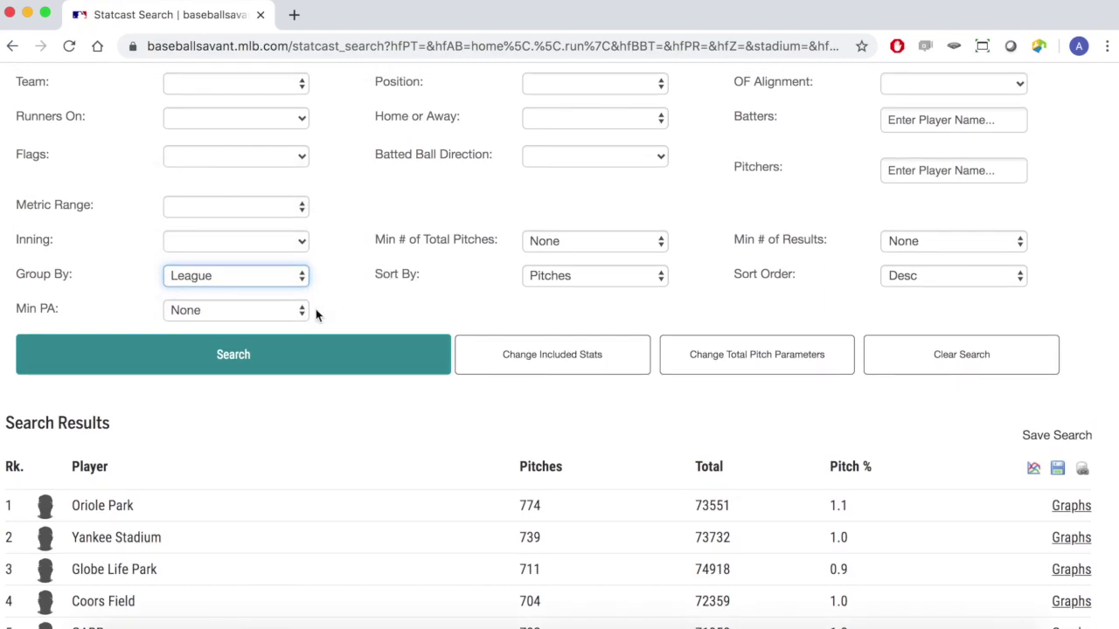
click(301, 359)
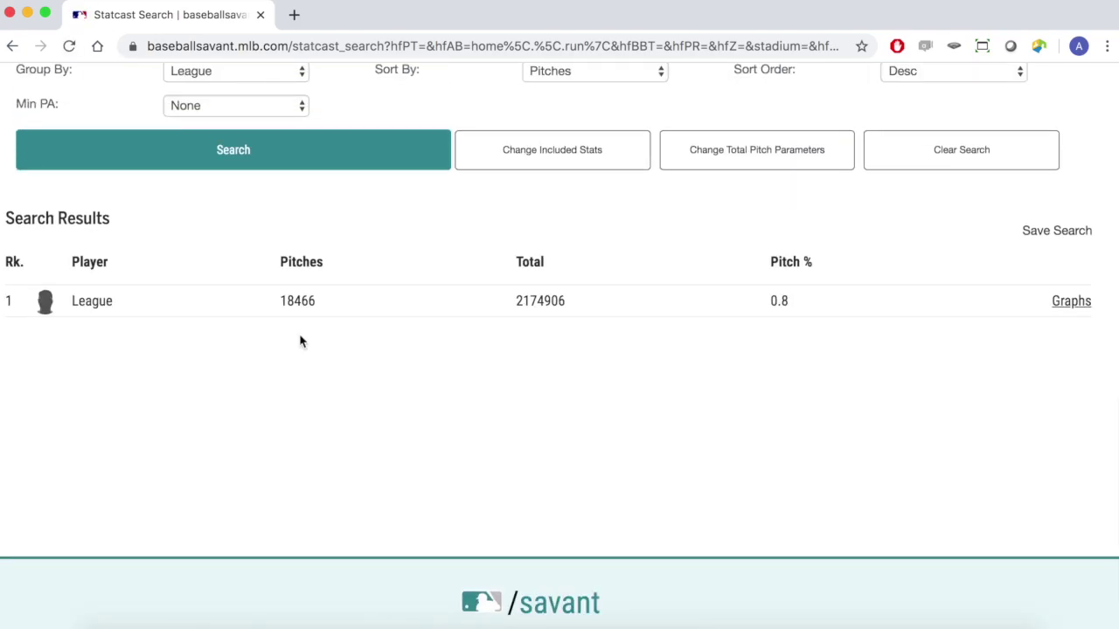
Change the grouping to League & Year and run the search for home runs by season.
scroll(305, 320, up, 2)
click(278, 155)
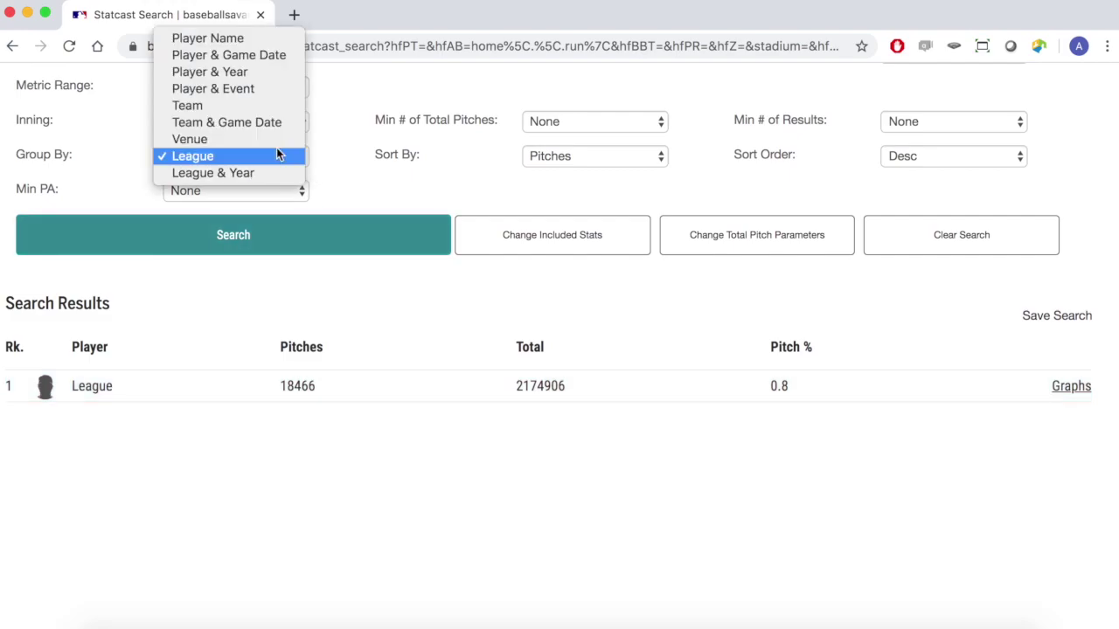
click(274, 172)
click(271, 243)
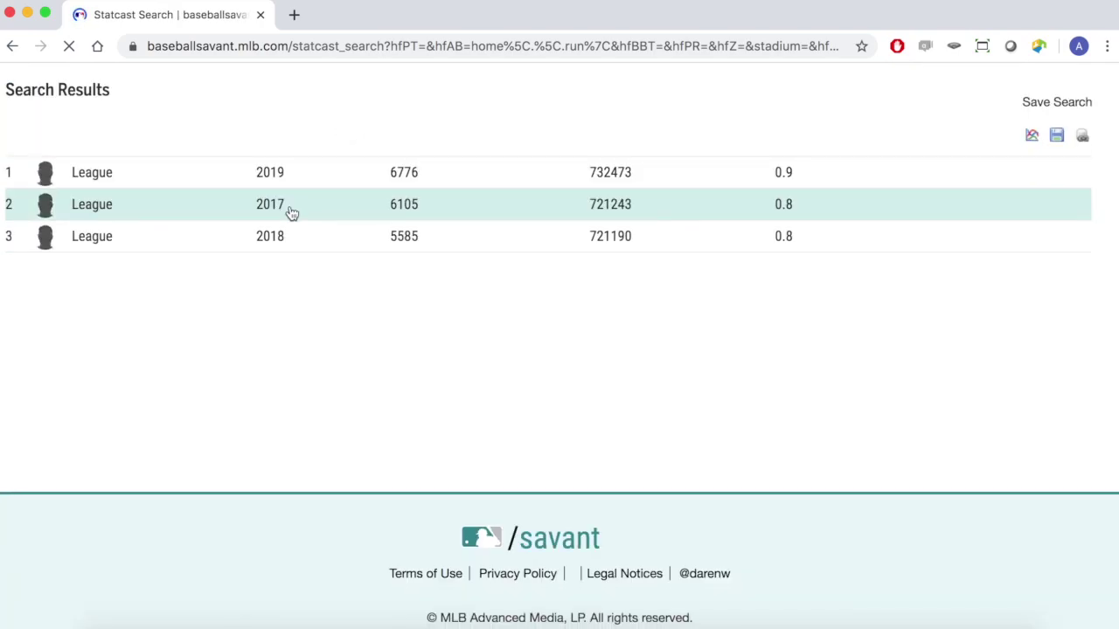
scroll(437, 247, up, 3)
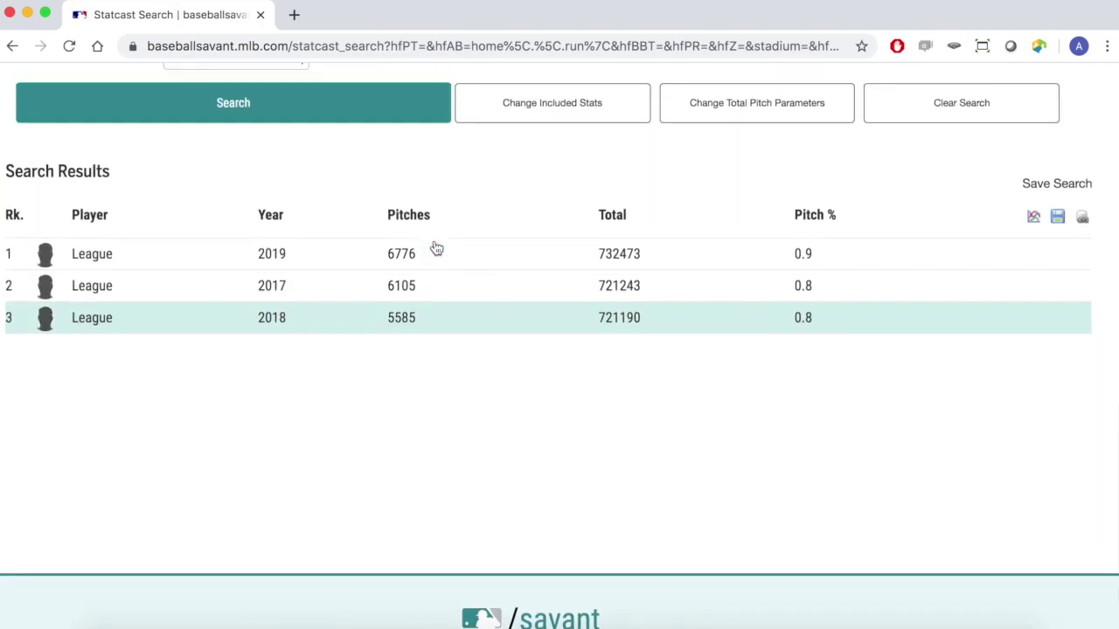
scroll(434, 247, up, 1)
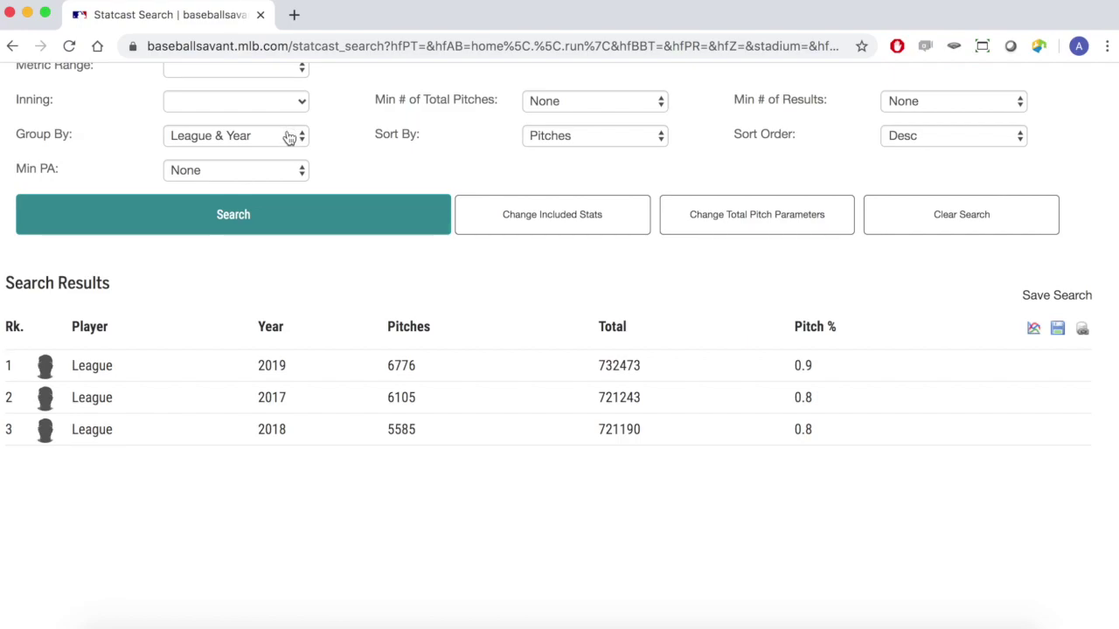
Review the filters of the League & Year search and its Sort By options, keeping Pitches.
scroll(482, 288, up, 5)
scroll(482, 288, up, 3)
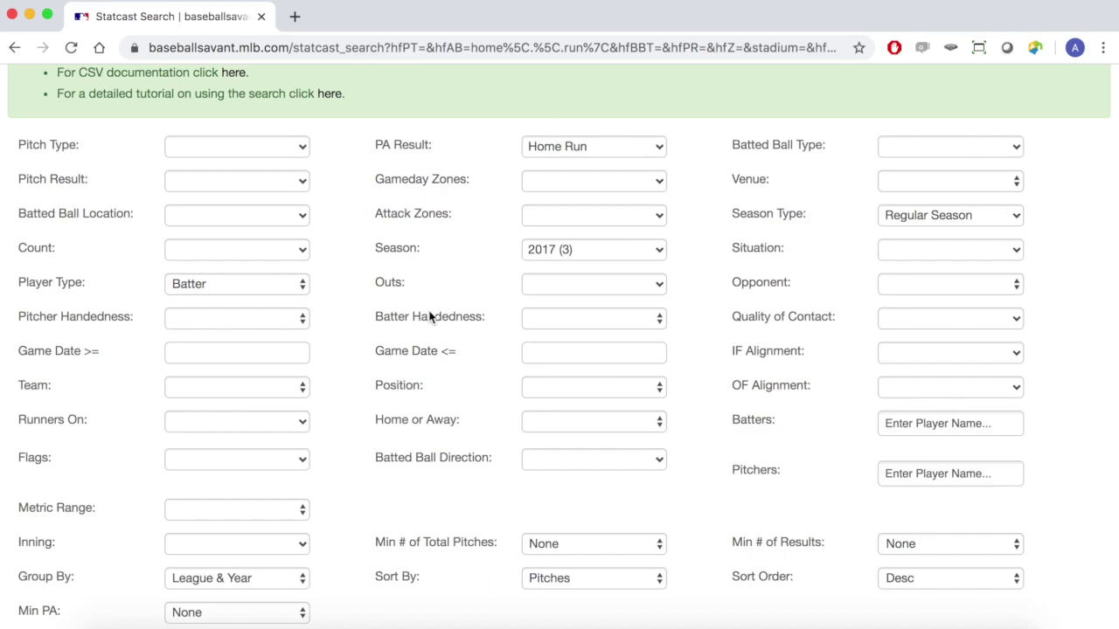
scroll(564, 247, down, 1)
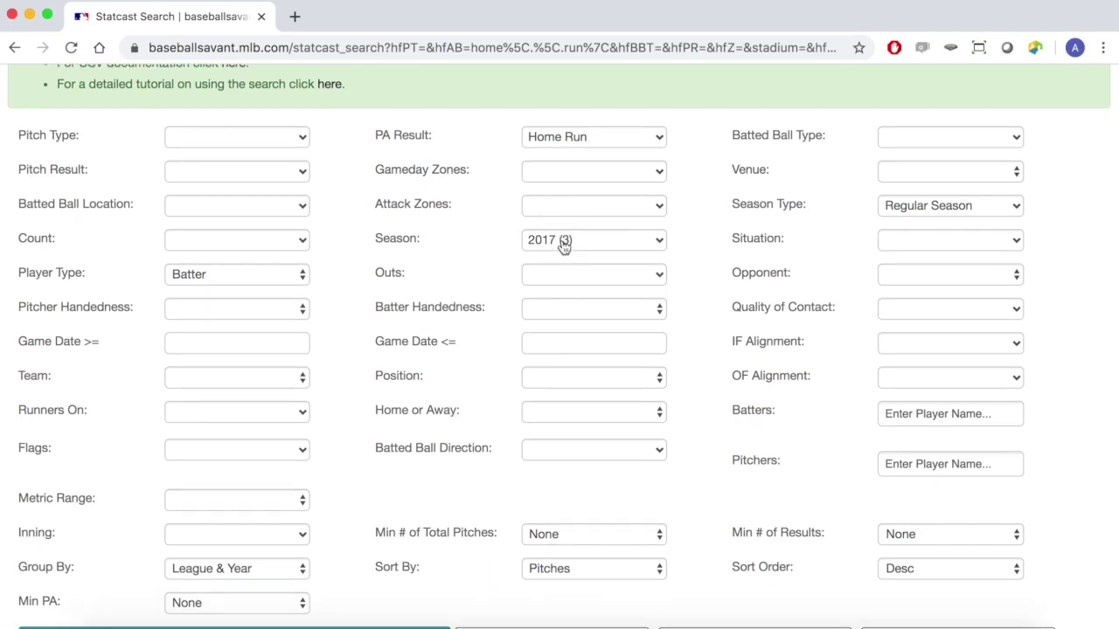
scroll(583, 182, down, 5)
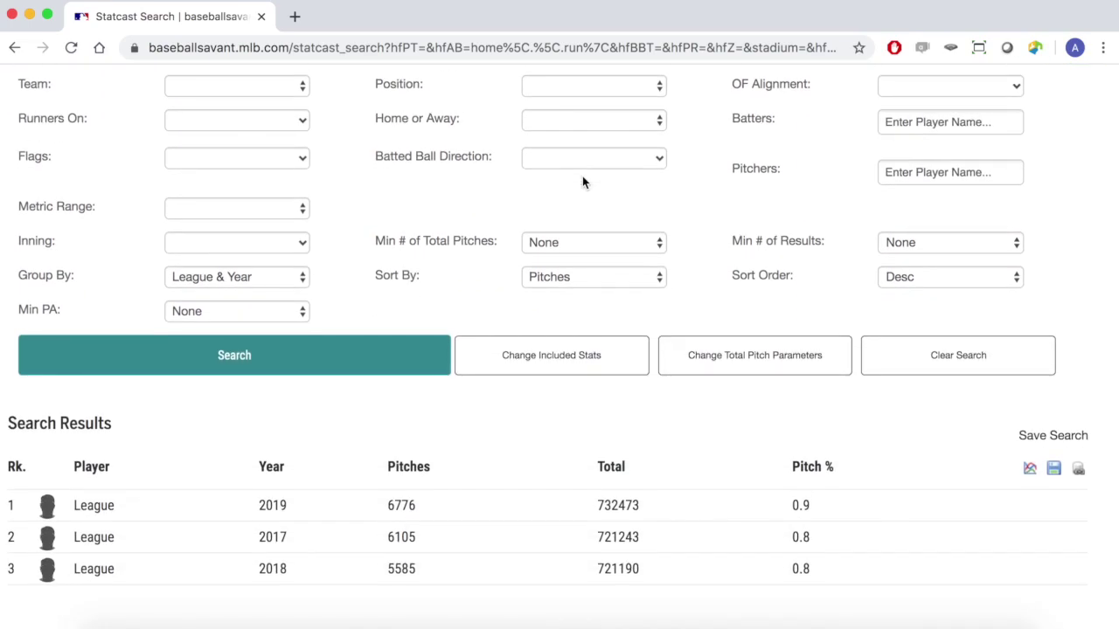
click(558, 276)
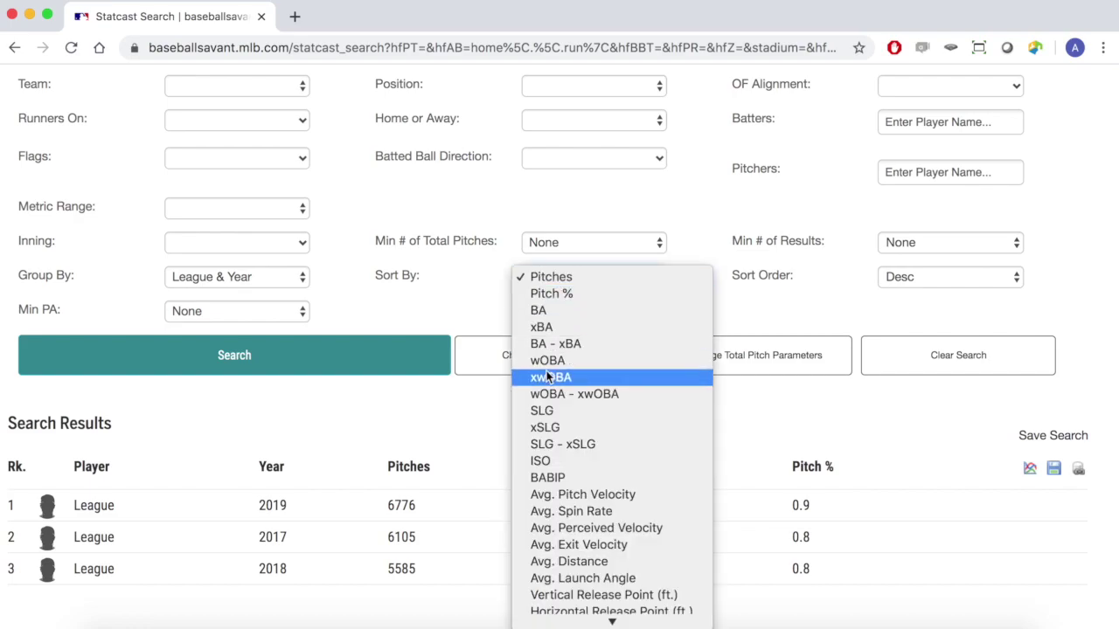
scroll(551, 374, down, 5)
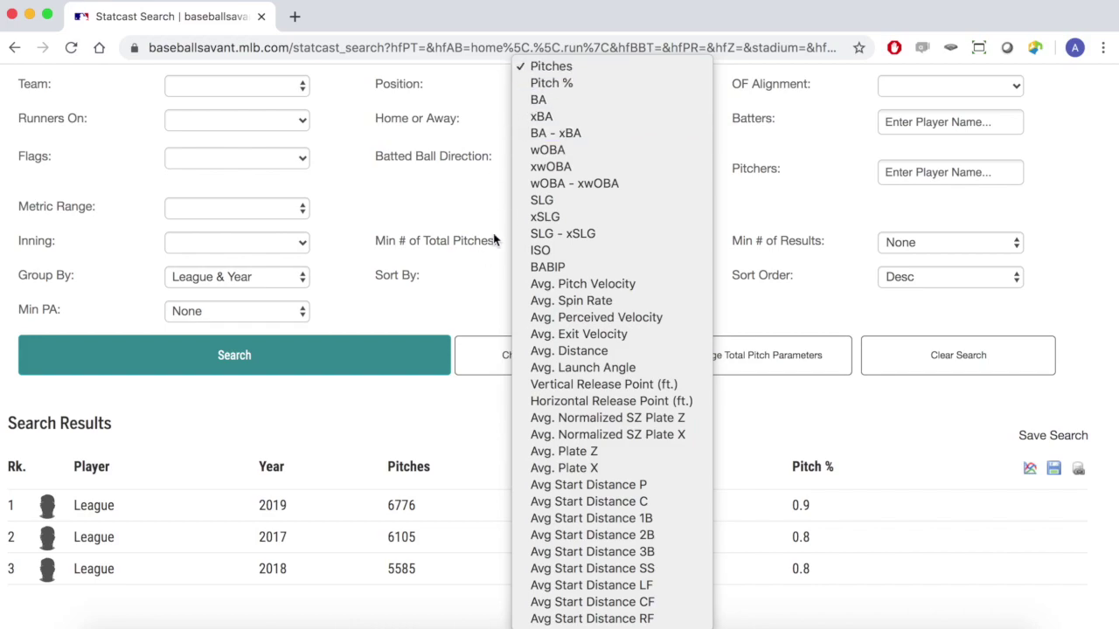
click(473, 308)
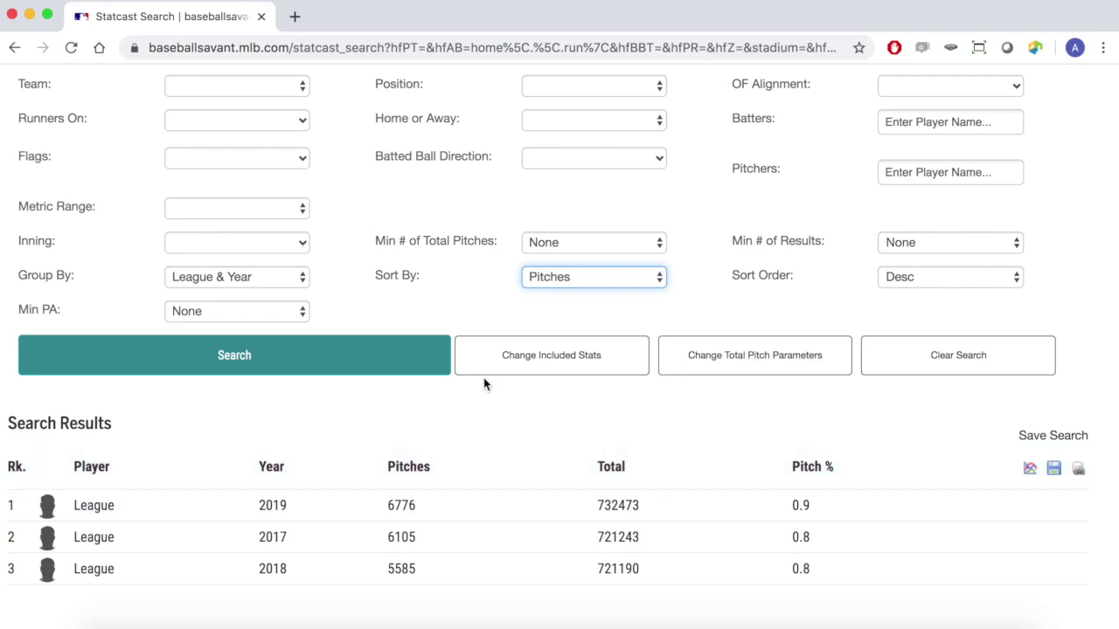
click(572, 277)
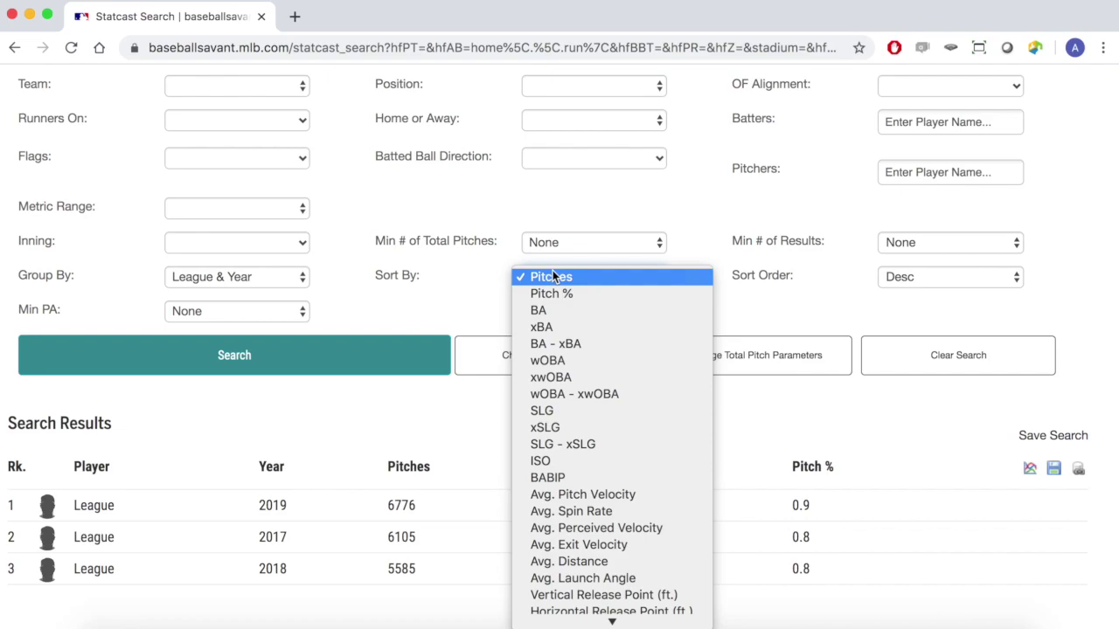
click(492, 300)
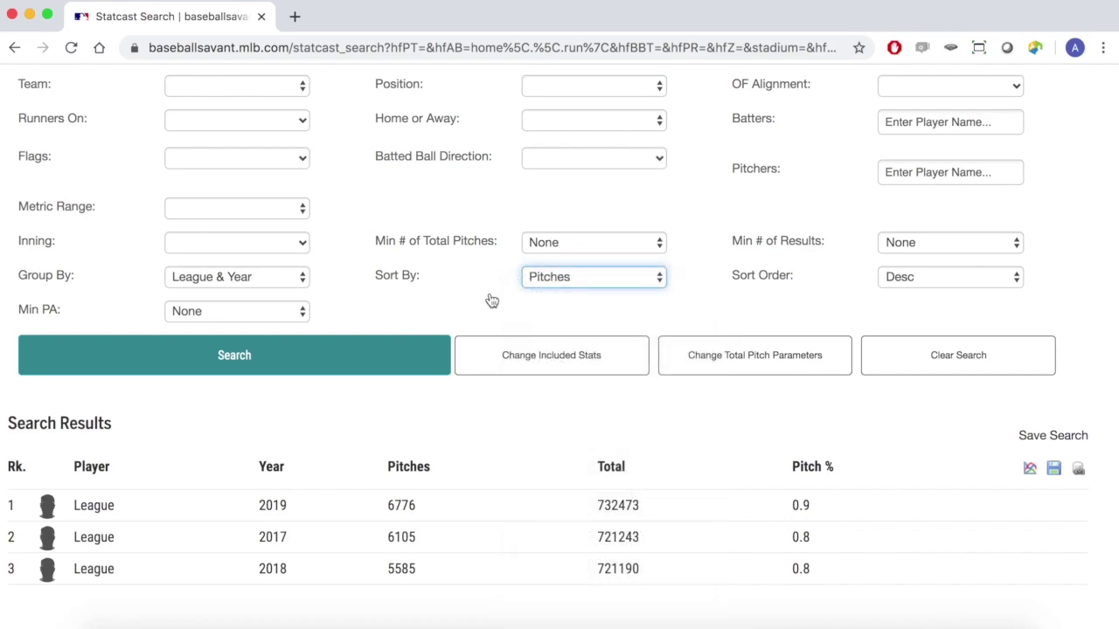